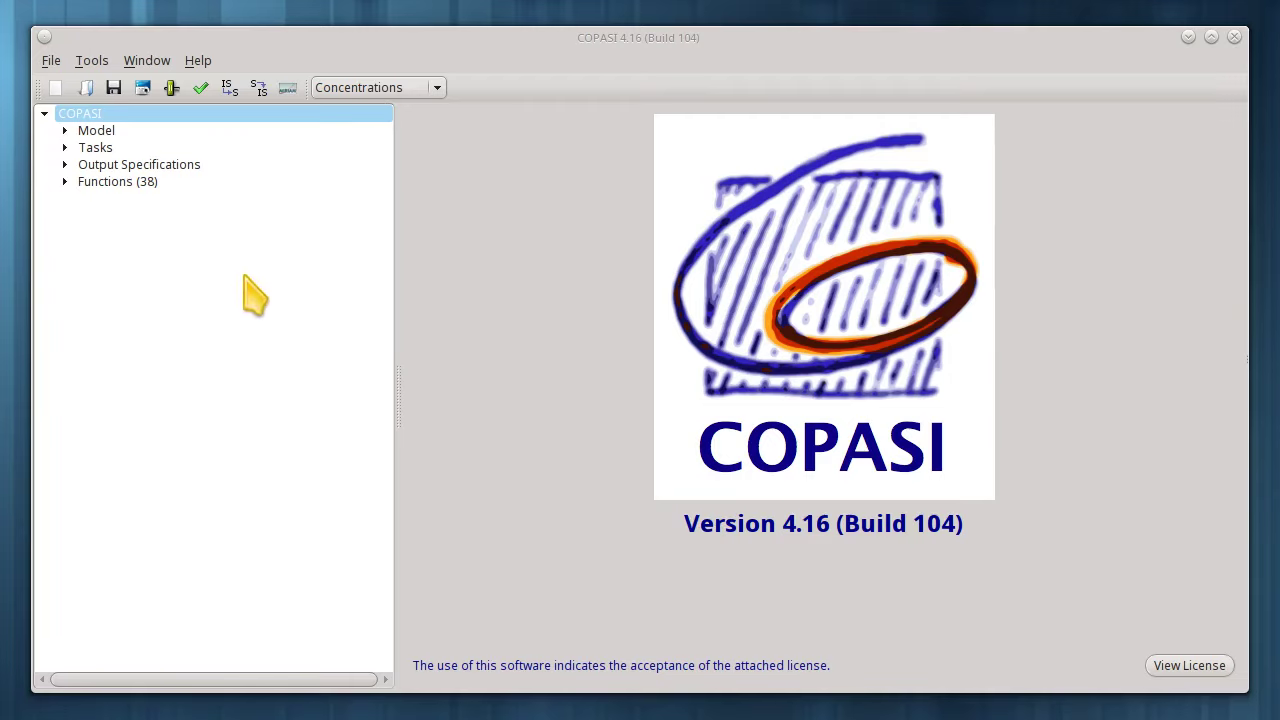
Expand Output Specifications and Report Templates to show the nine built-in templates.
click(64, 165)
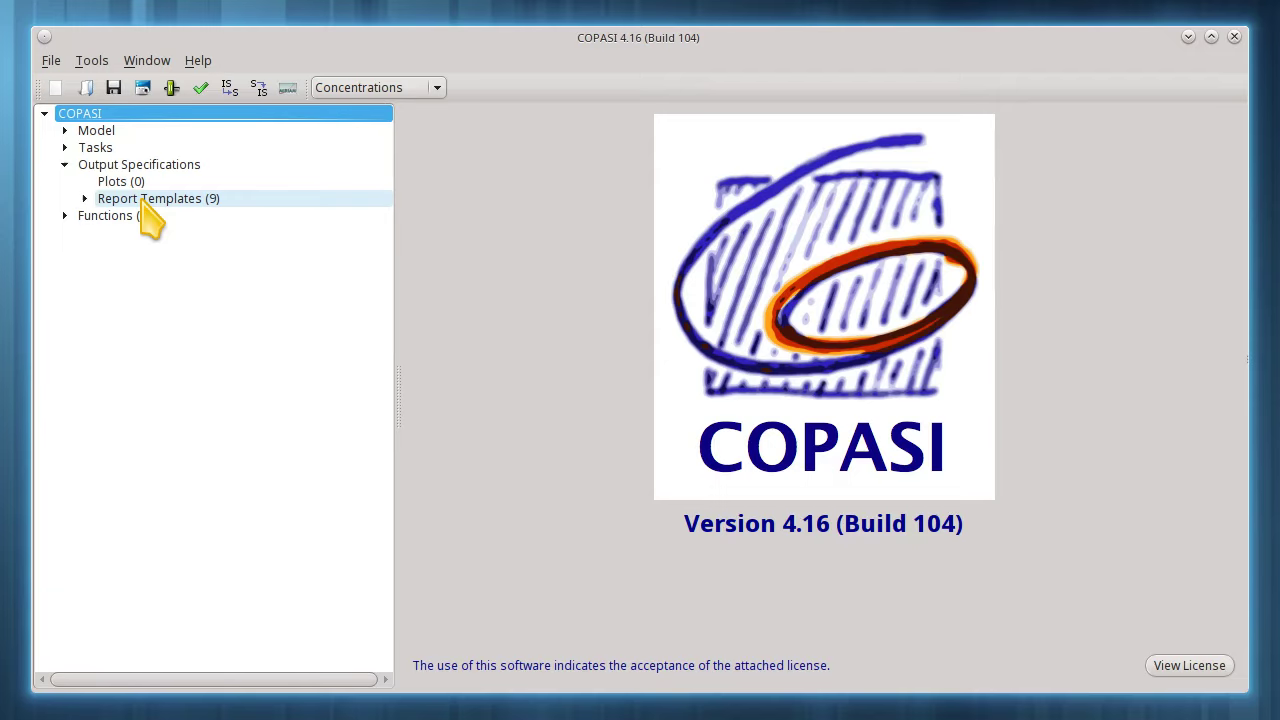
click(85, 198)
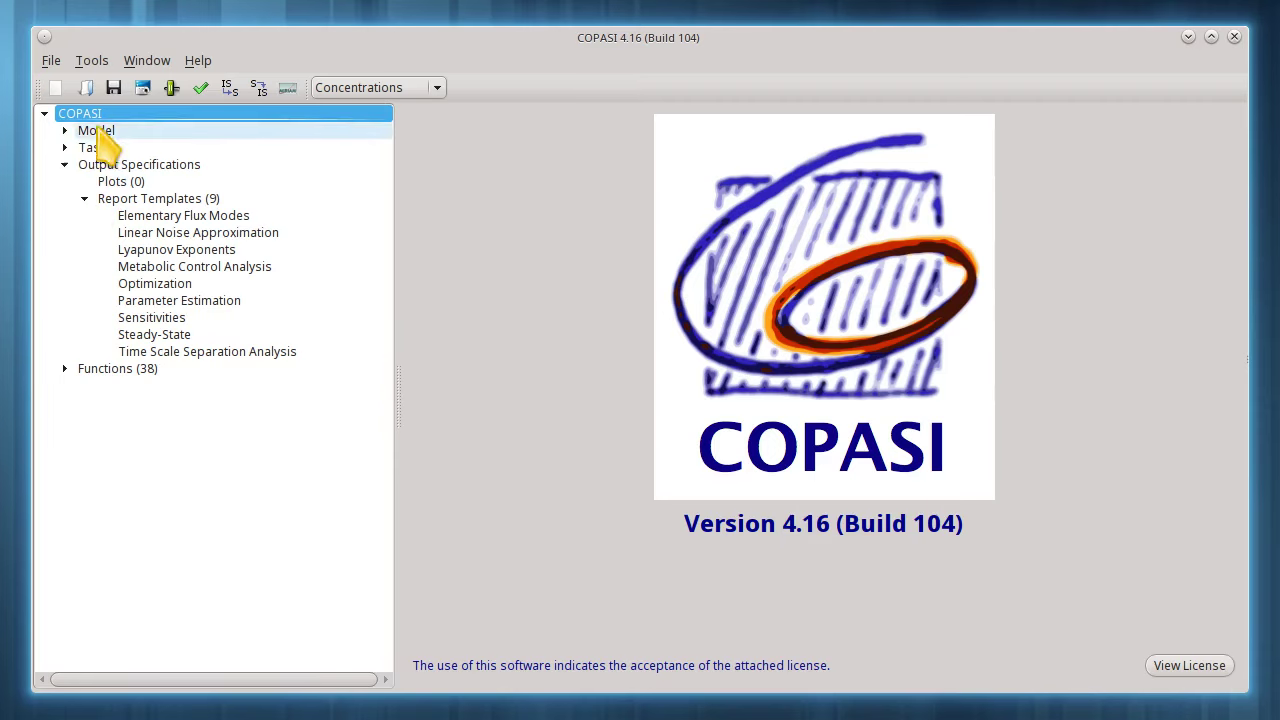
Load the MAPK-HF96-layout.cps model from the COPASI example files.
click(51, 63)
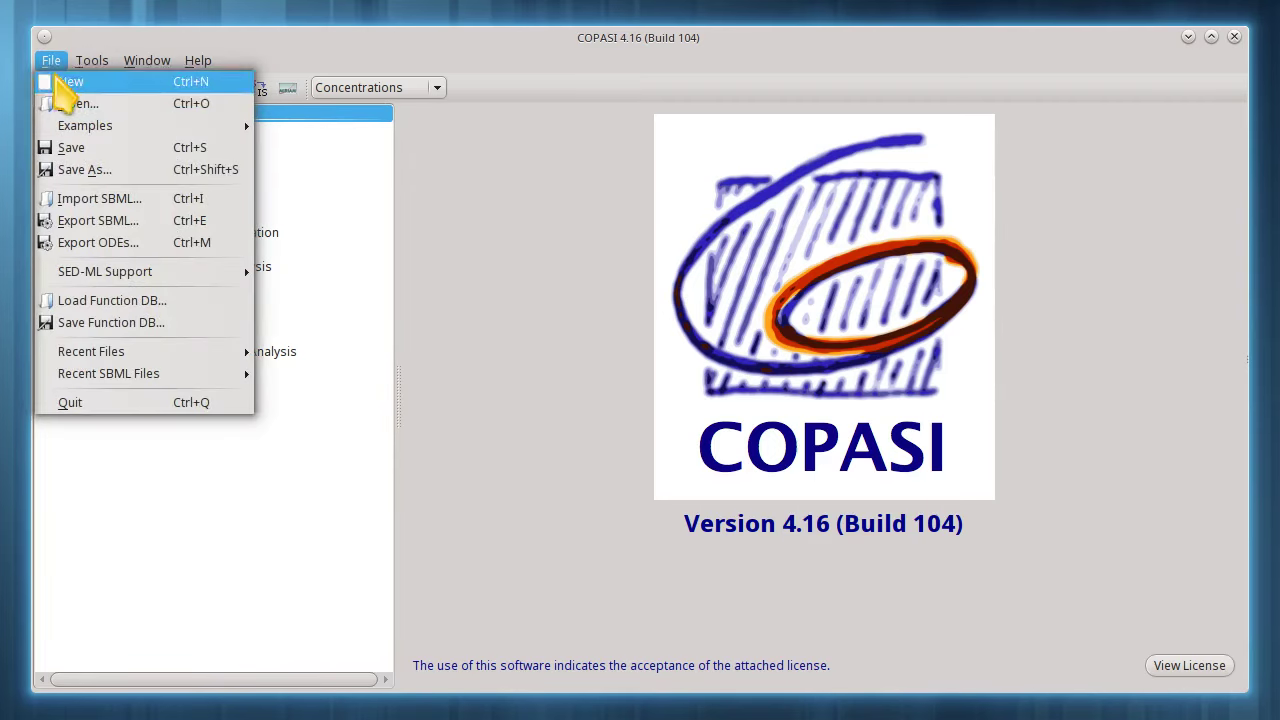
mouse_move(185, 127)
click(294, 128)
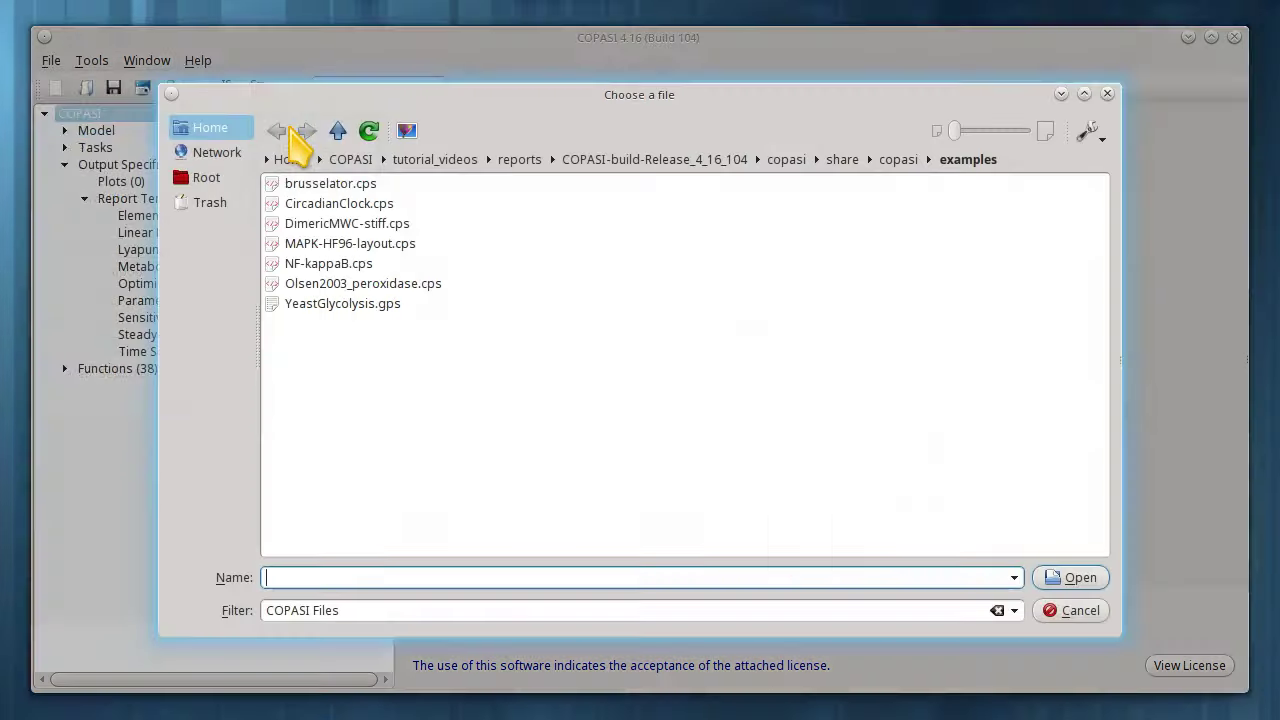
double_click(355, 247)
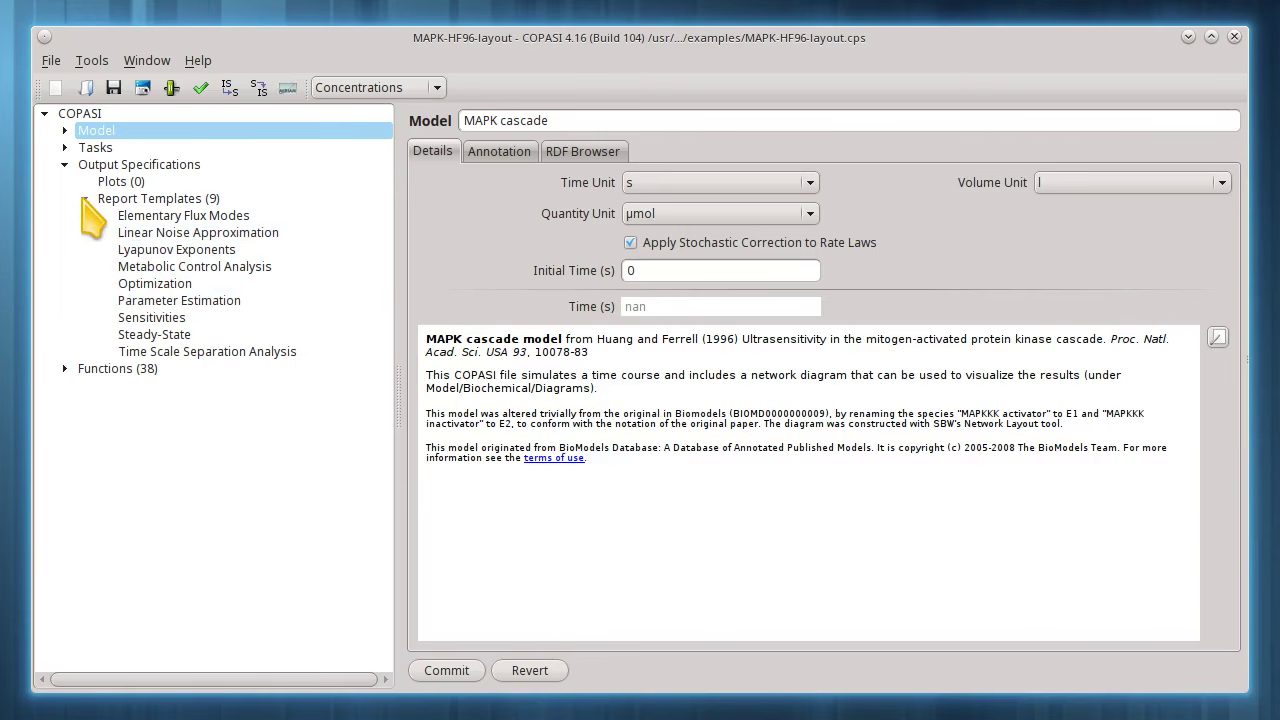
Set the Parameter Scan task to Steady State, with Random distribution as the item kind.
click(64, 148)
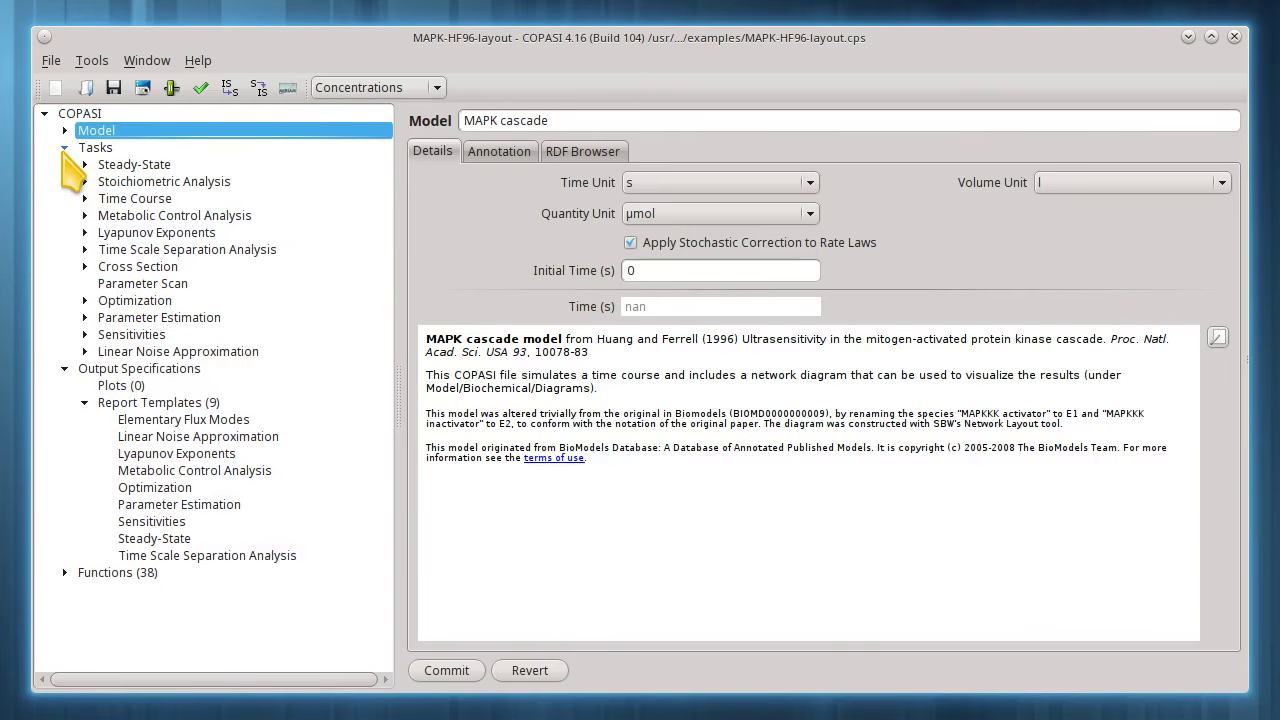
click(143, 290)
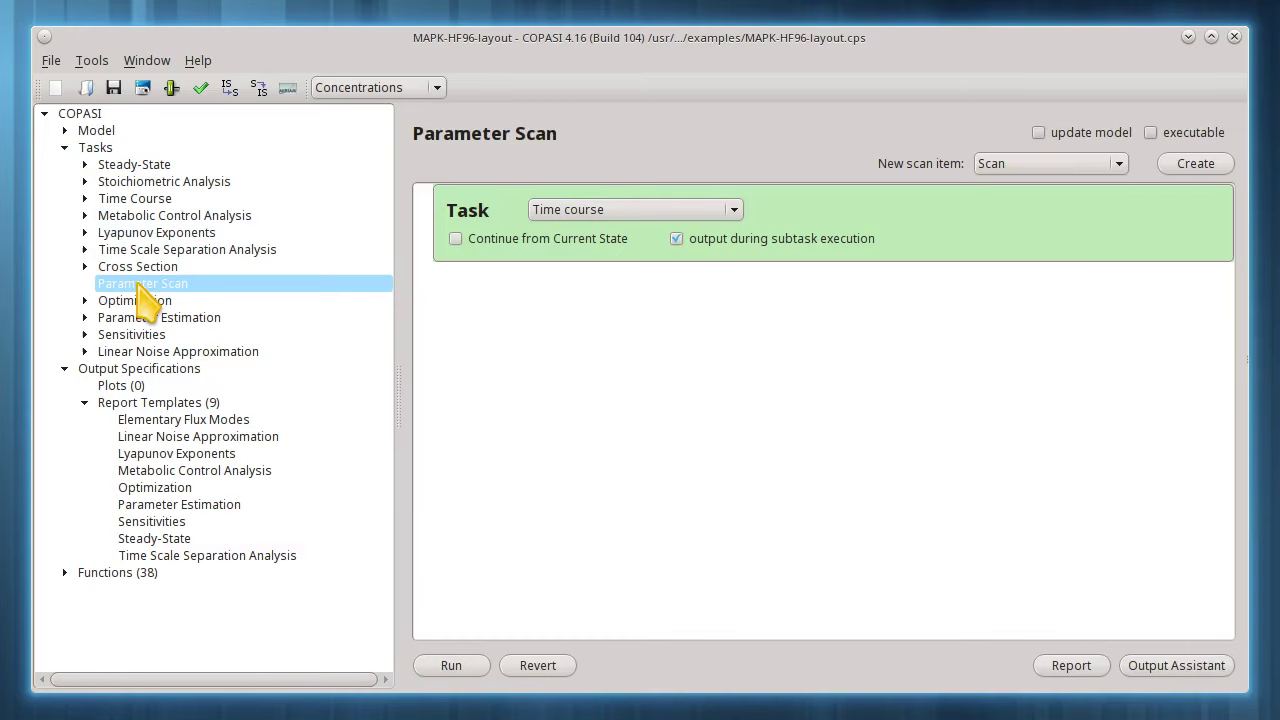
click(738, 213)
click(712, 231)
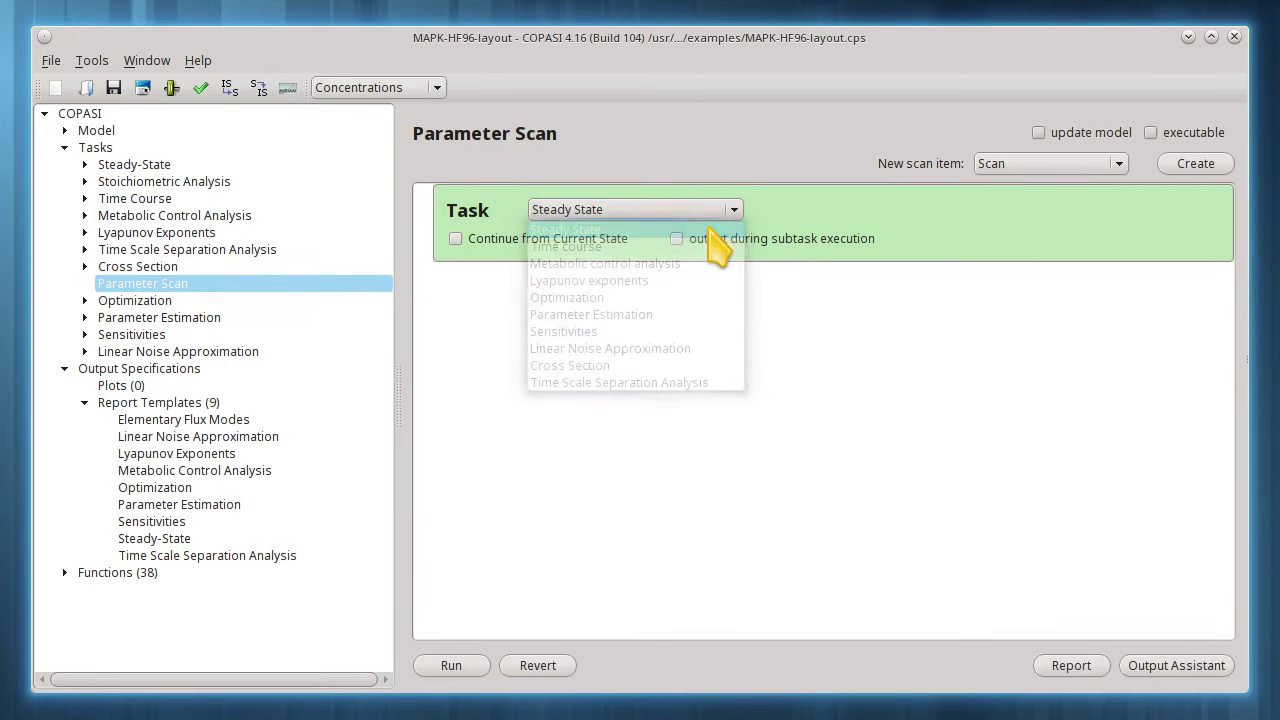
click(1116, 164)
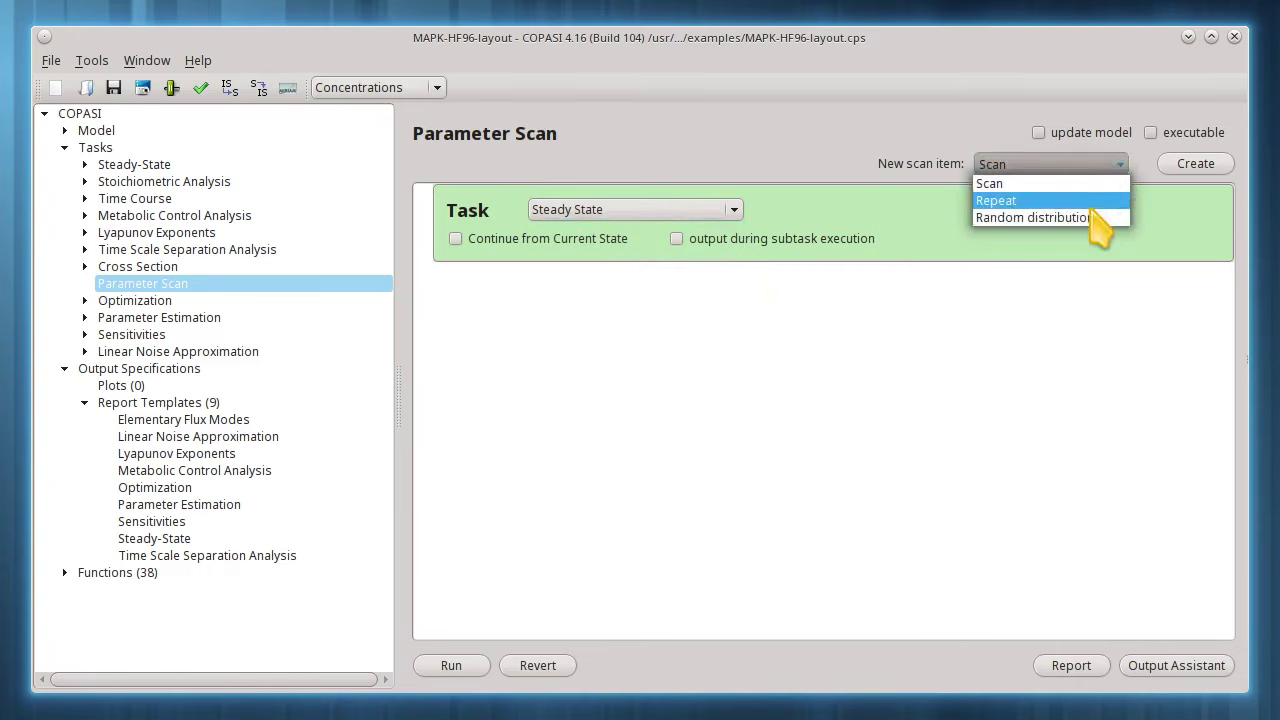
click(1092, 218)
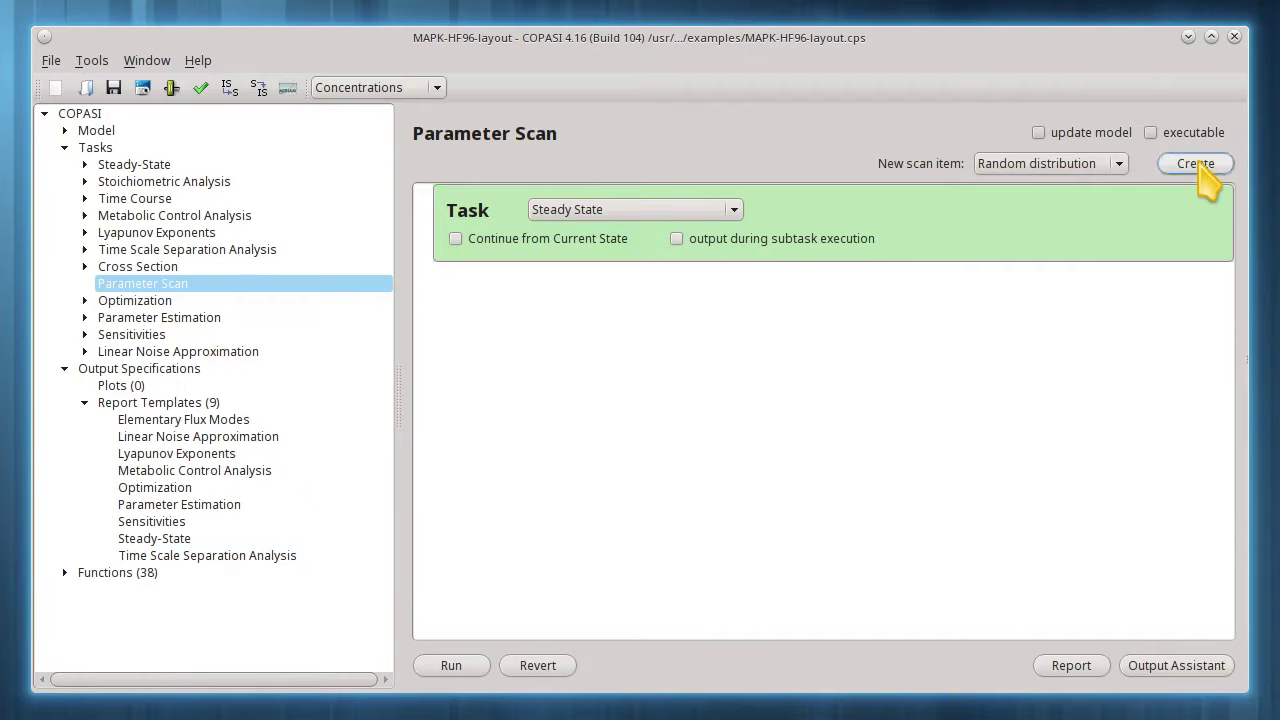
Choose k1 of binding MAPK/PP-MAPKK, binding MAPKK-Pase/P-MAPKK and MAPKKK-inactivator binding as random items.
click(1200, 167)
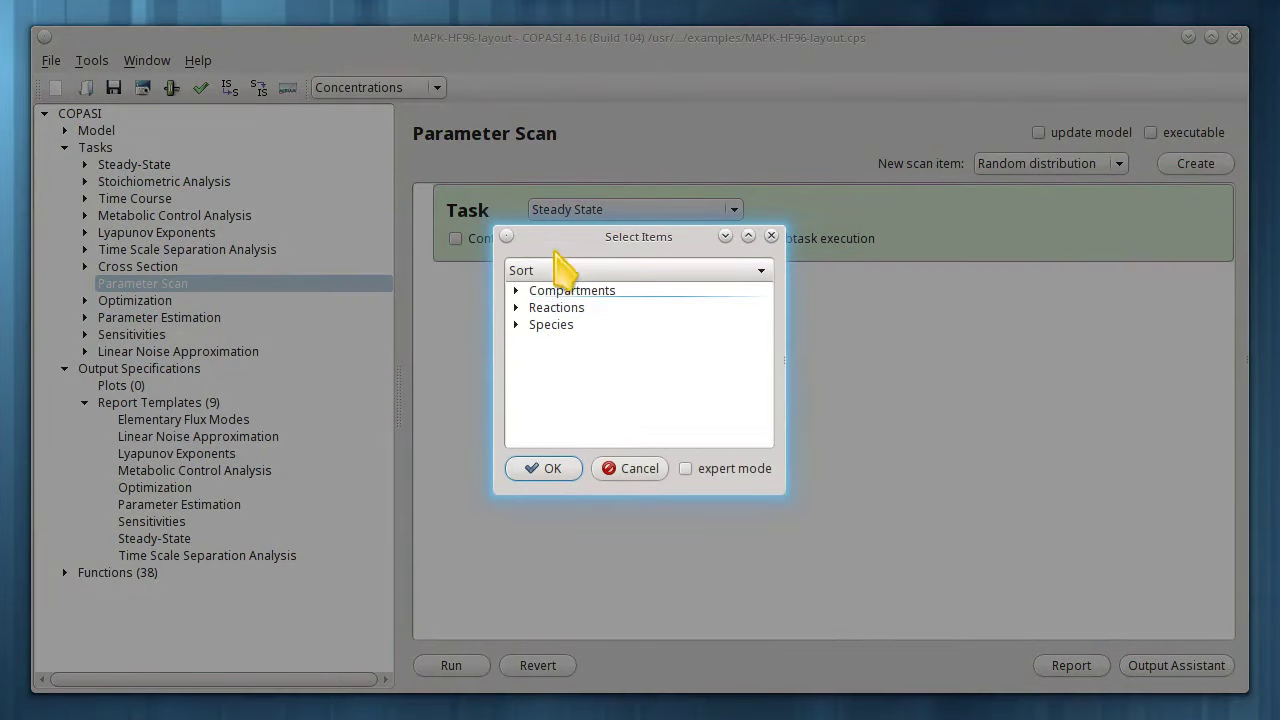
drag(563, 239, 454, 46)
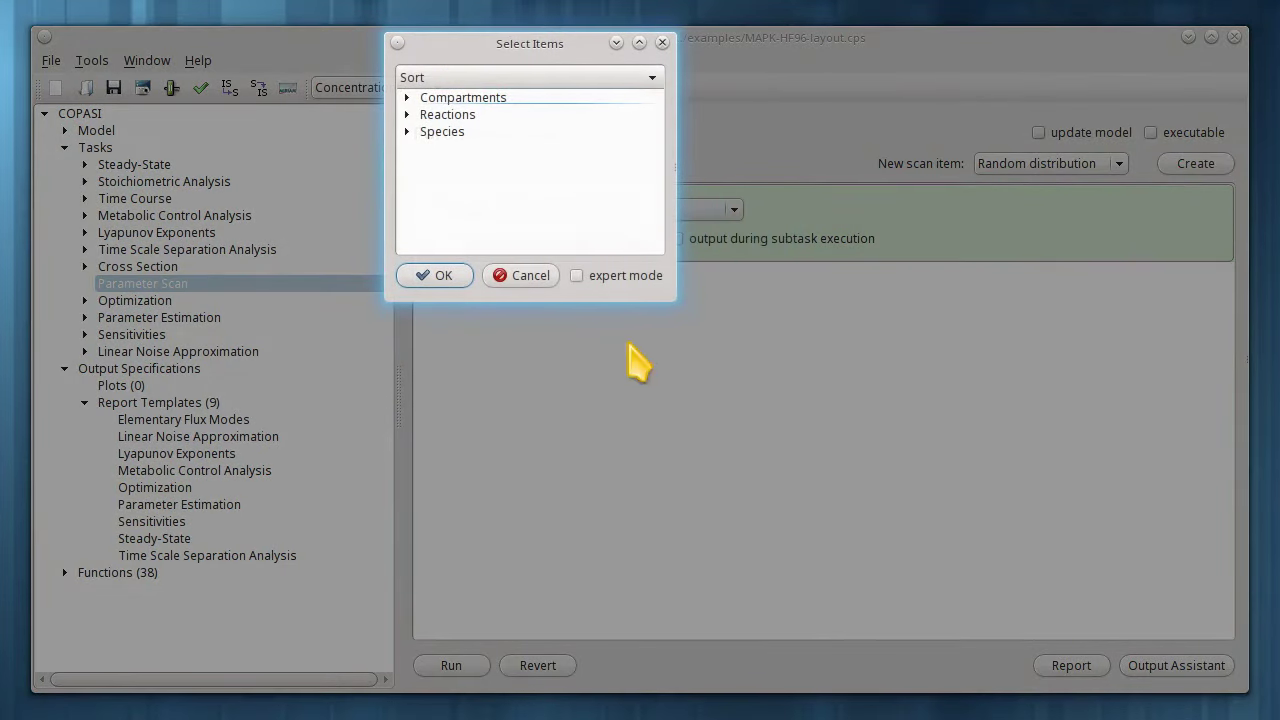
drag(675, 302, 710, 686)
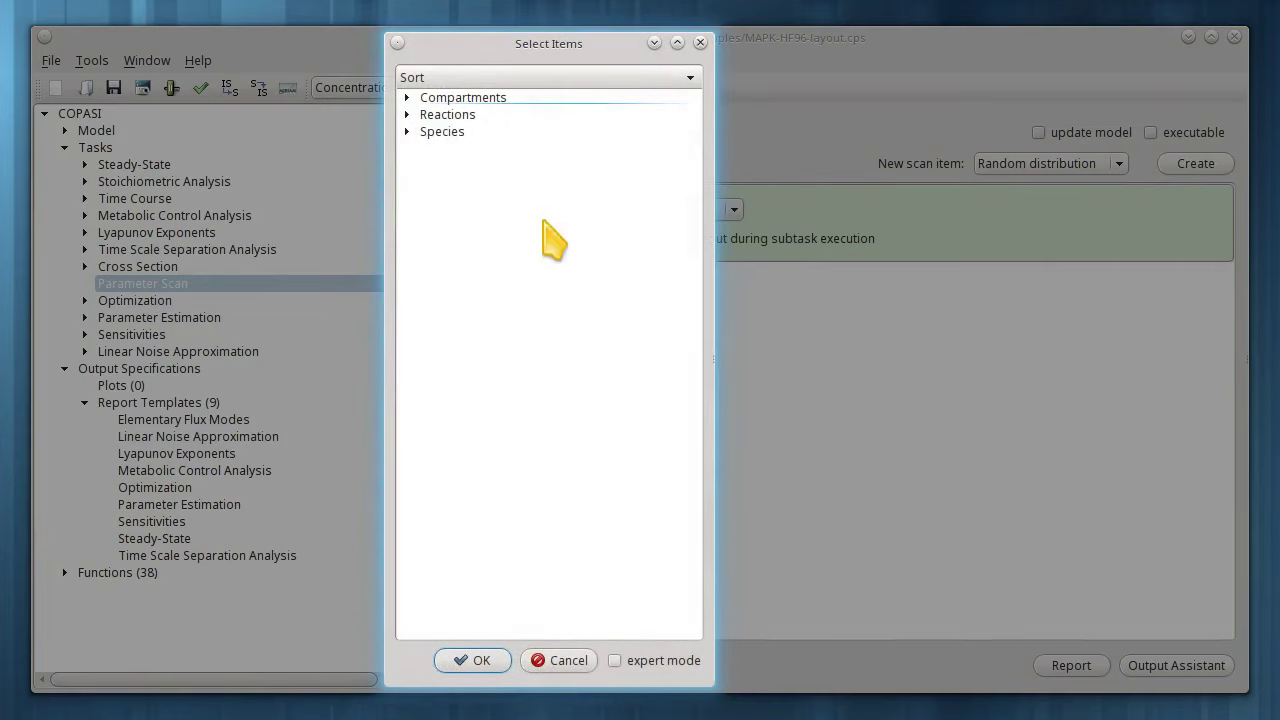
click(412, 114)
click(427, 131)
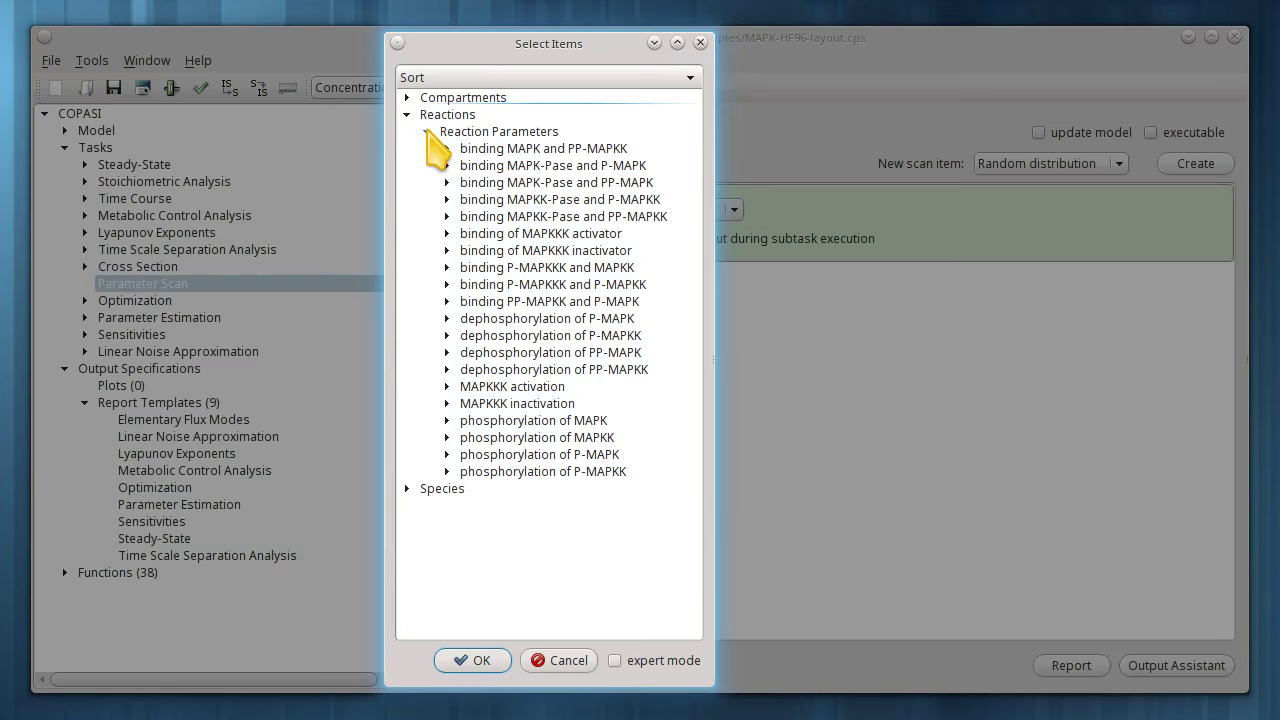
click(446, 148)
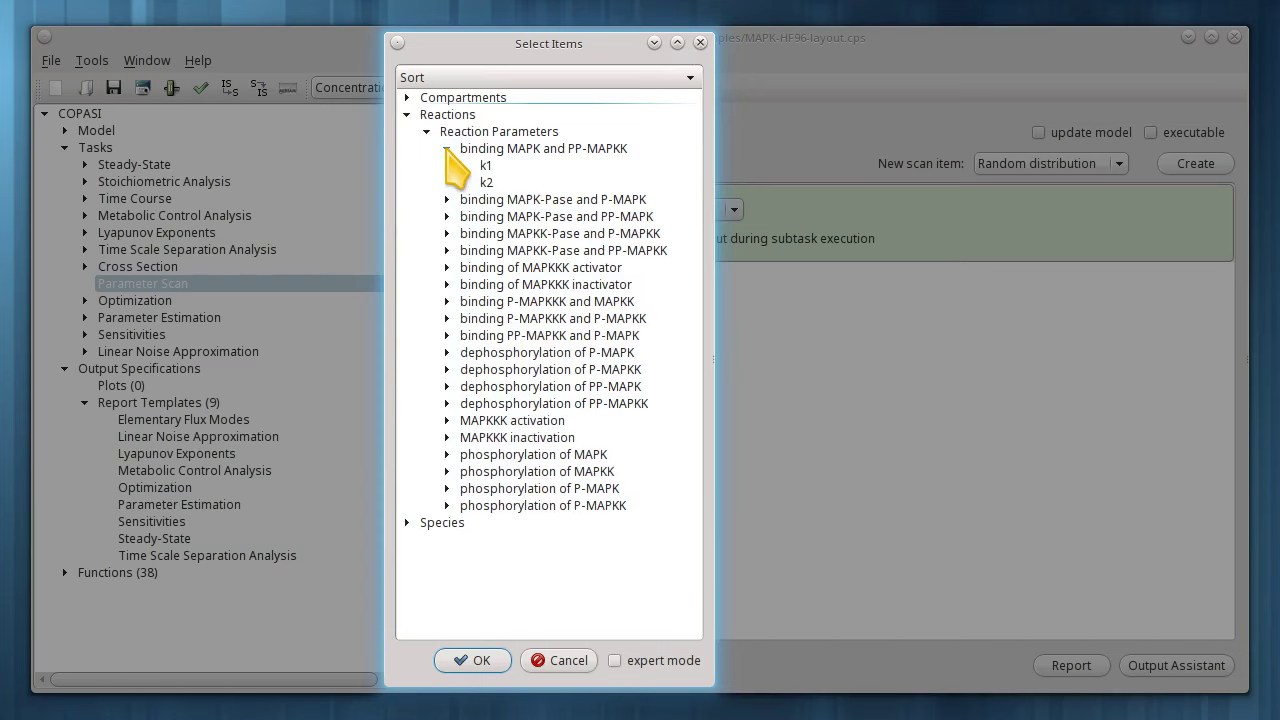
click(486, 166)
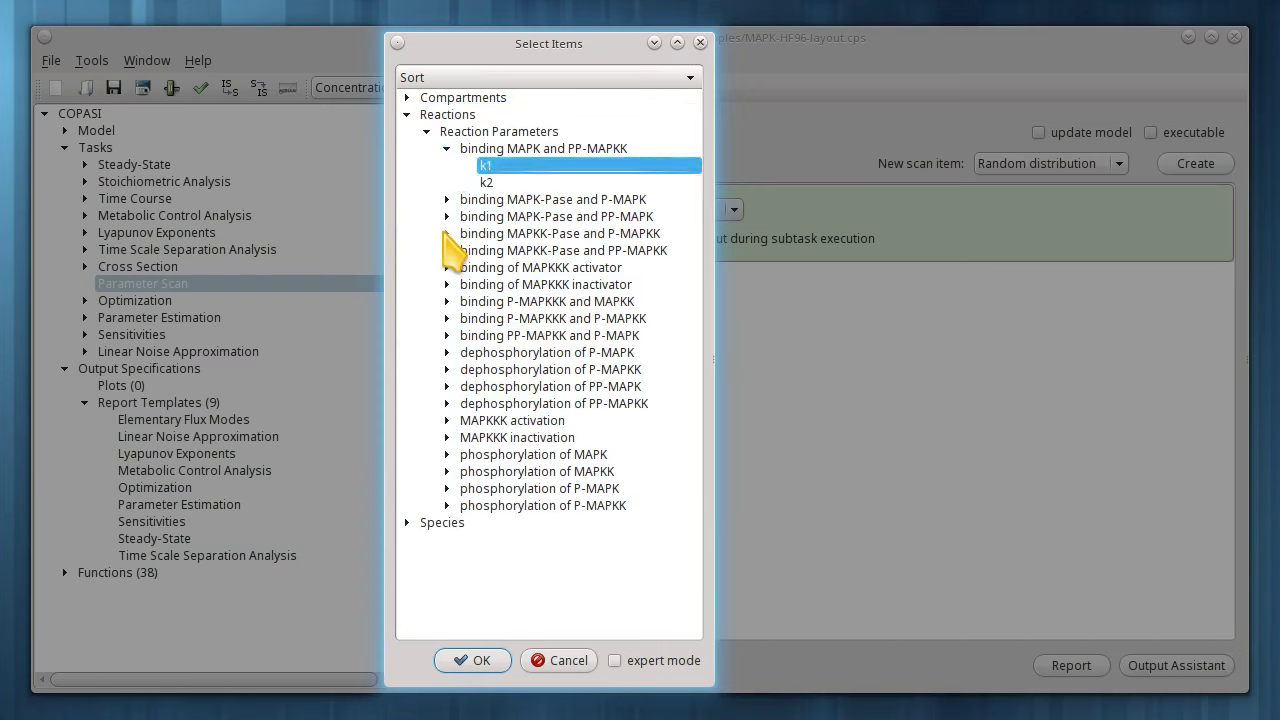
click(446, 233)
click(486, 251)
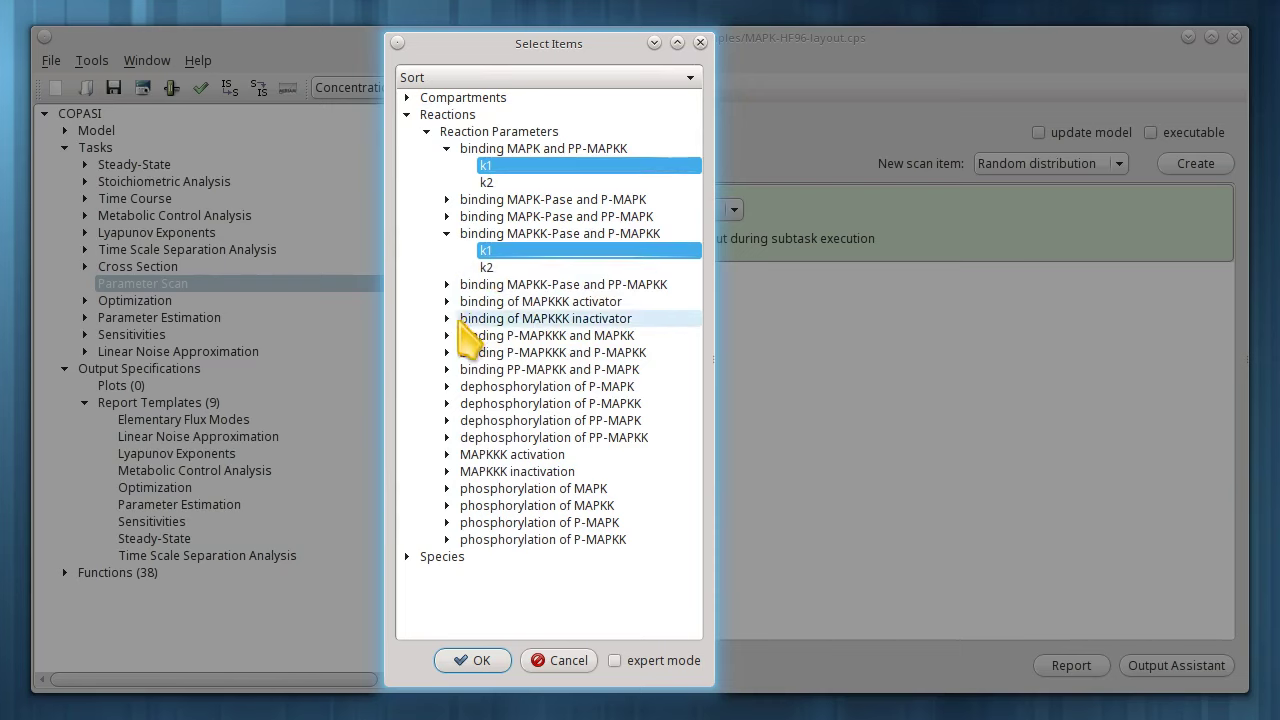
click(450, 319)
click(482, 335)
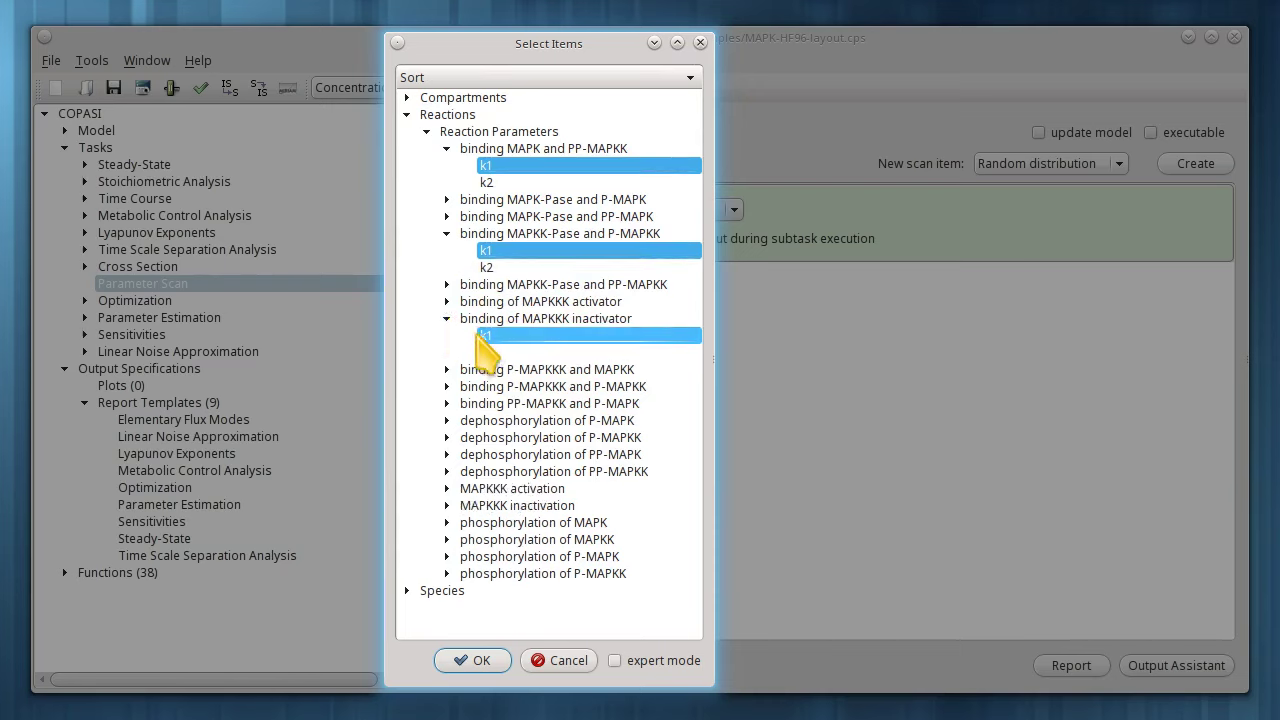
Add k1 of binding PP-MAPKK/P-MAPK, PP-MAPK dephosphorylation, MAPKKK inactivation and P-MAPK phosphorylation.
click(446, 403)
click(486, 421)
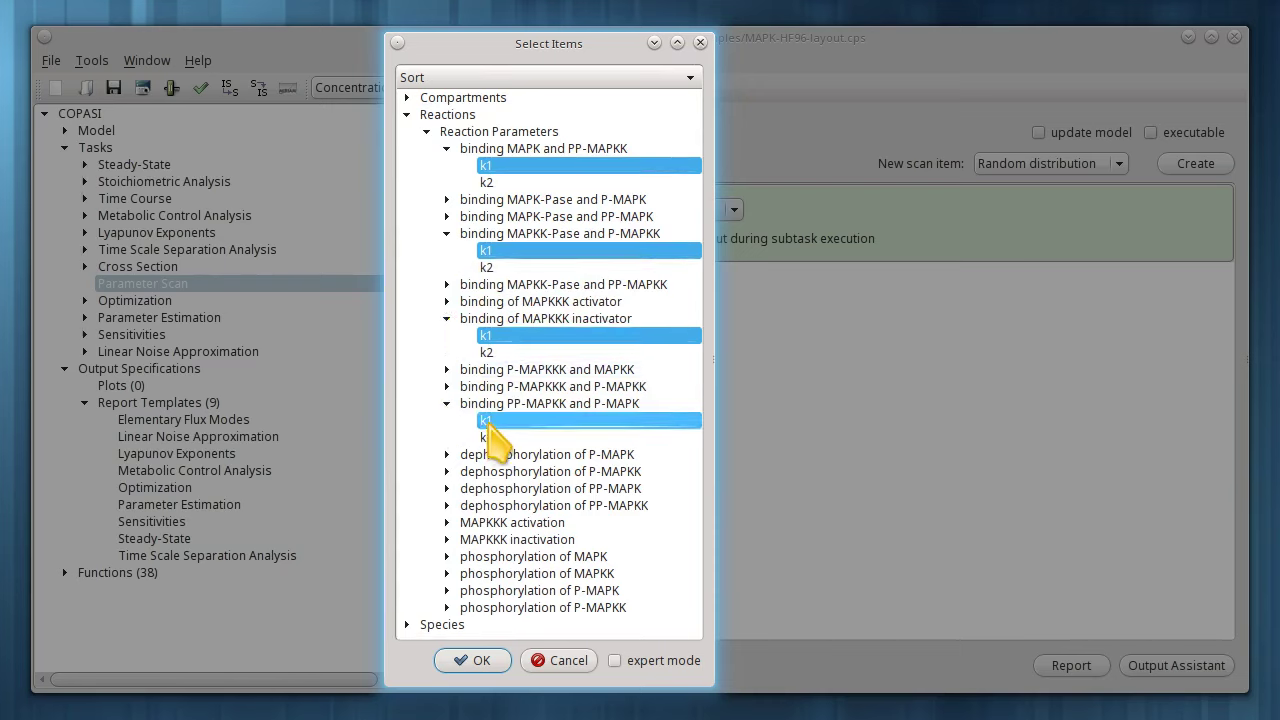
click(447, 488)
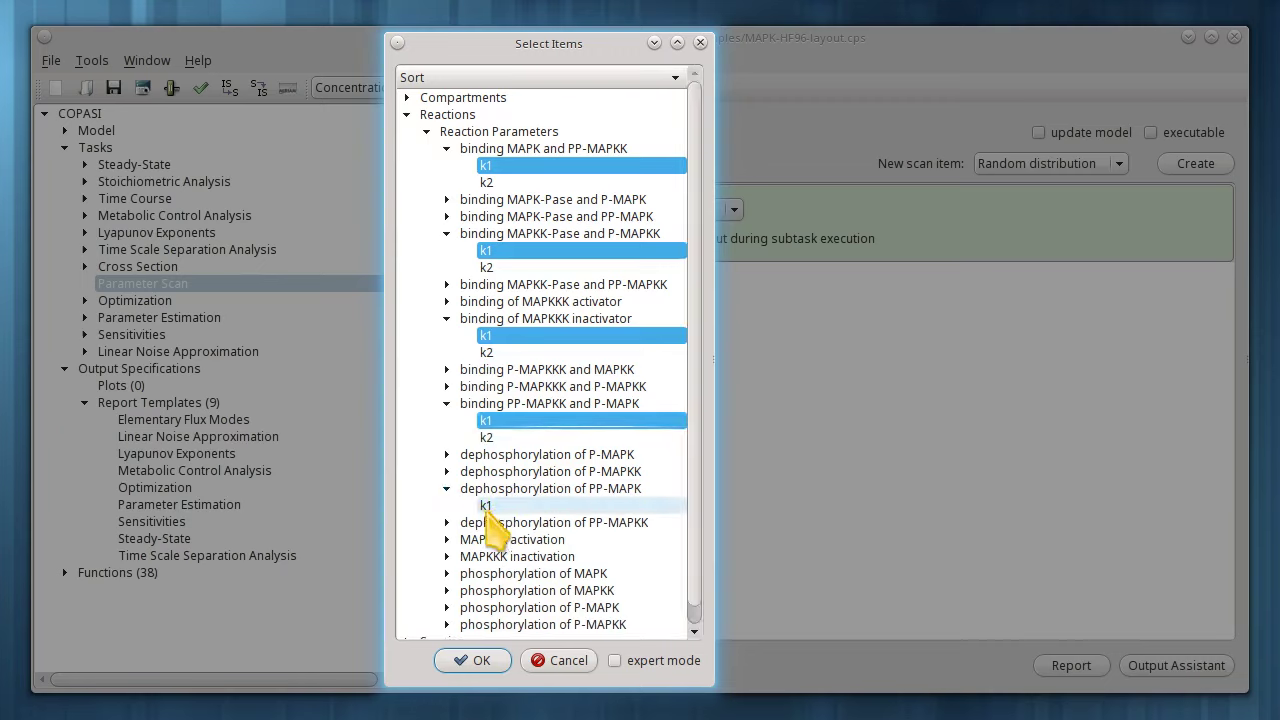
click(486, 505)
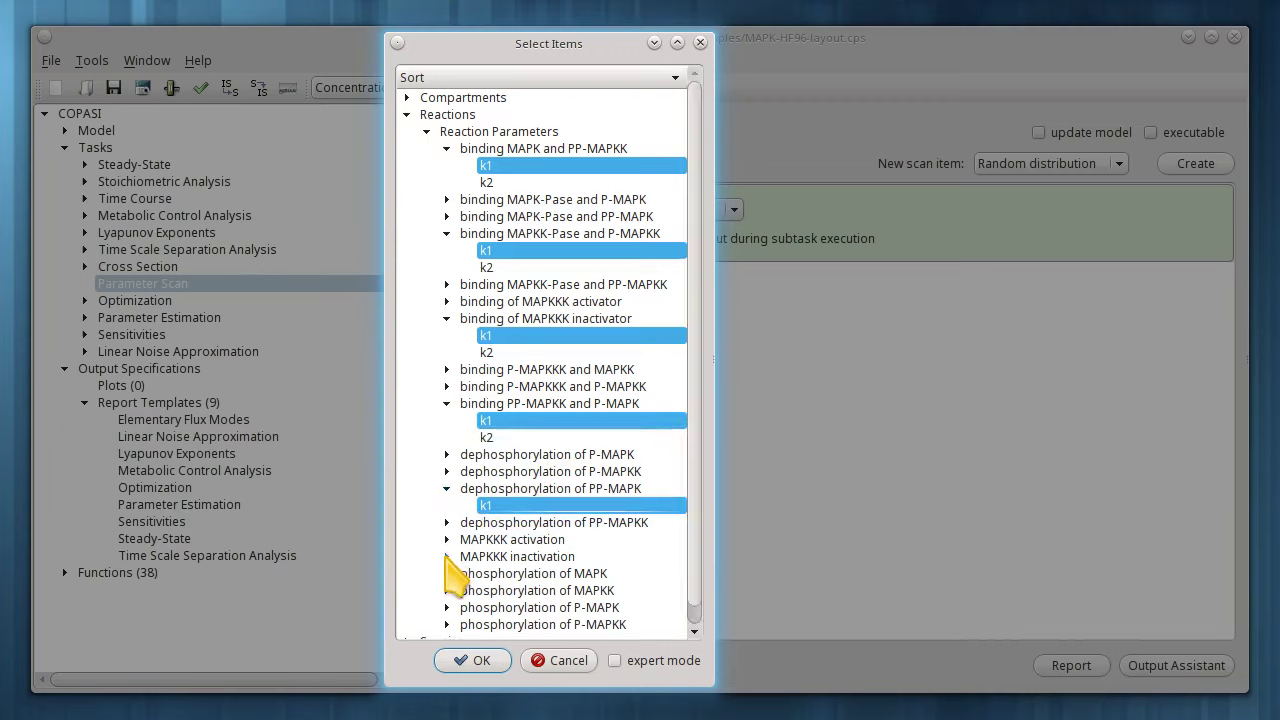
click(447, 556)
click(488, 573)
scroll(520, 530, down, 1)
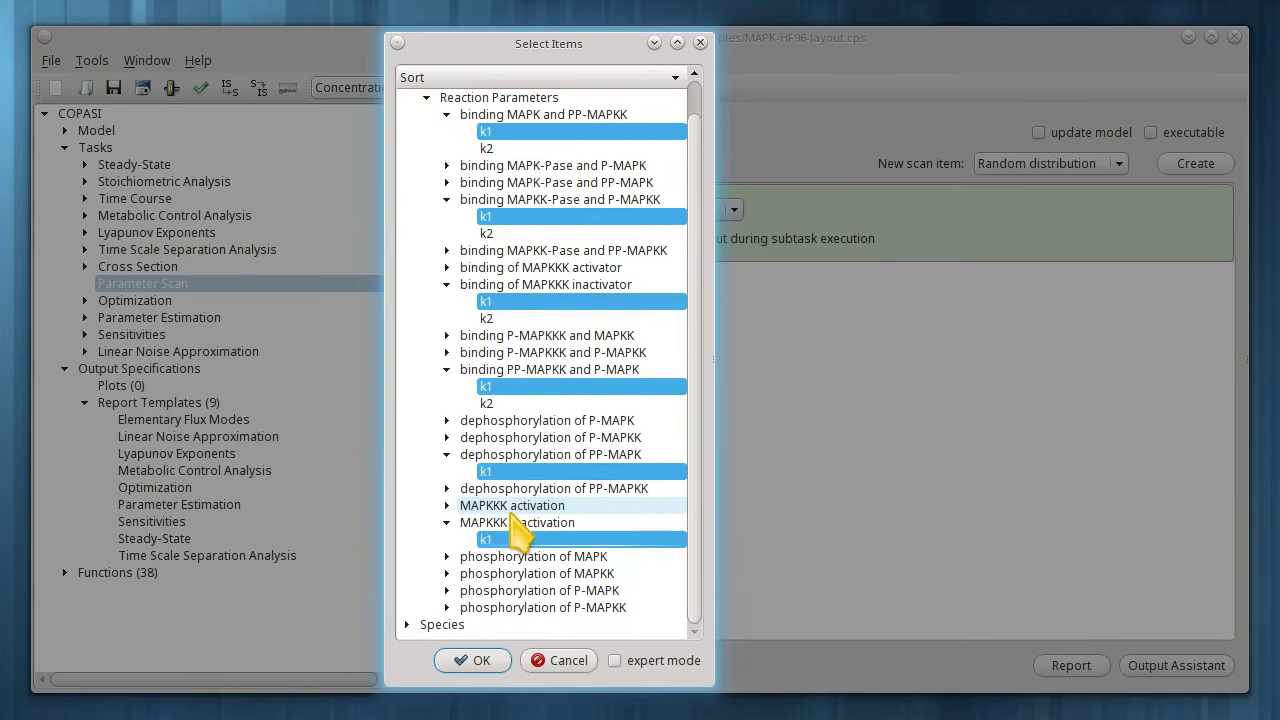
click(447, 591)
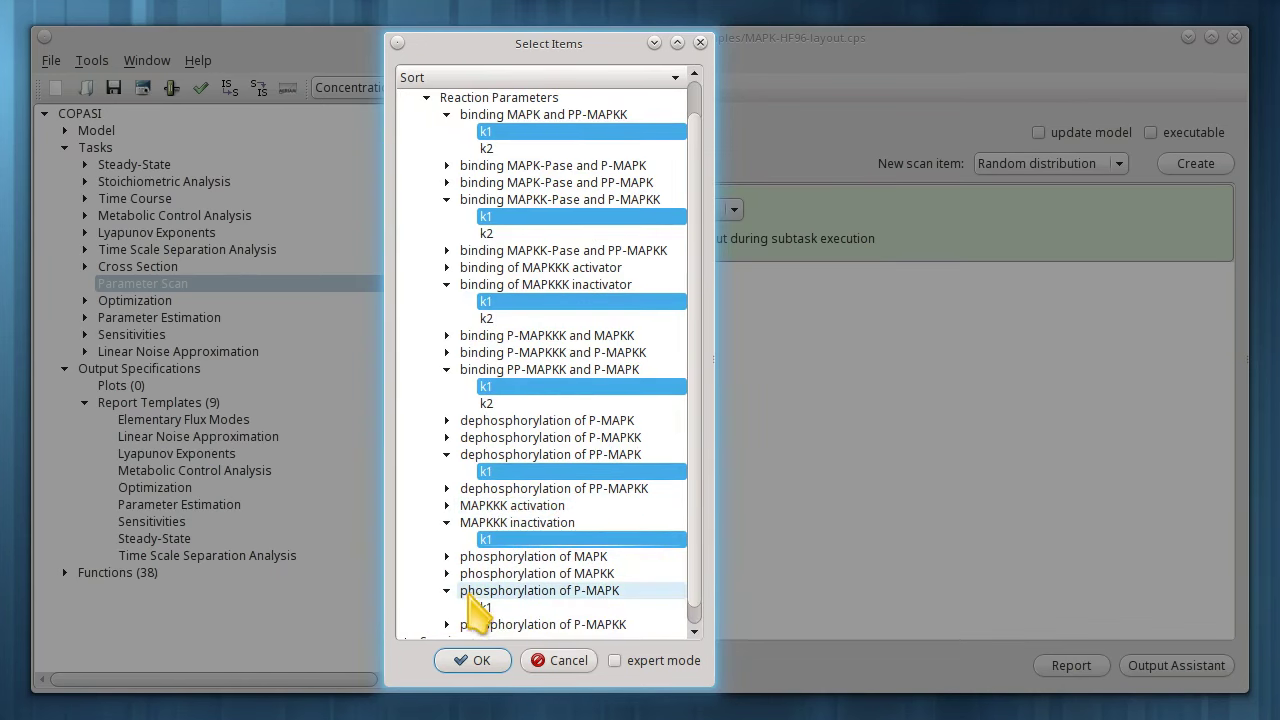
click(487, 607)
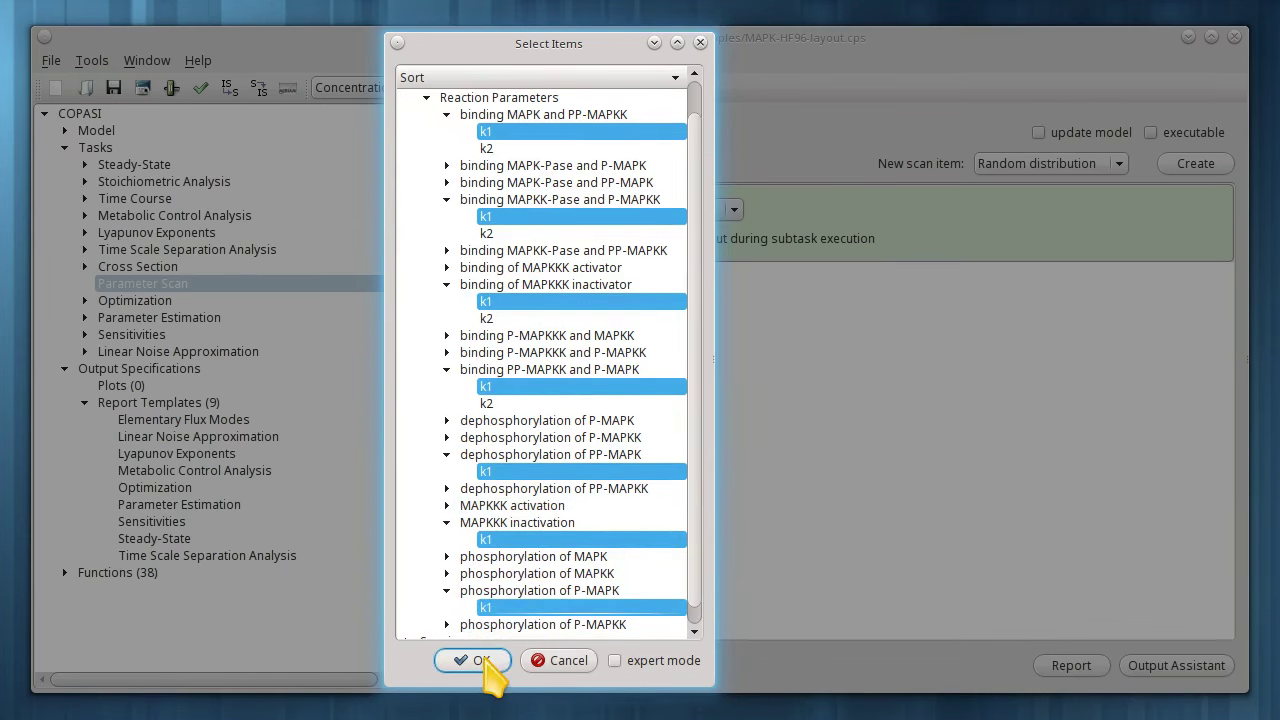
click(487, 661)
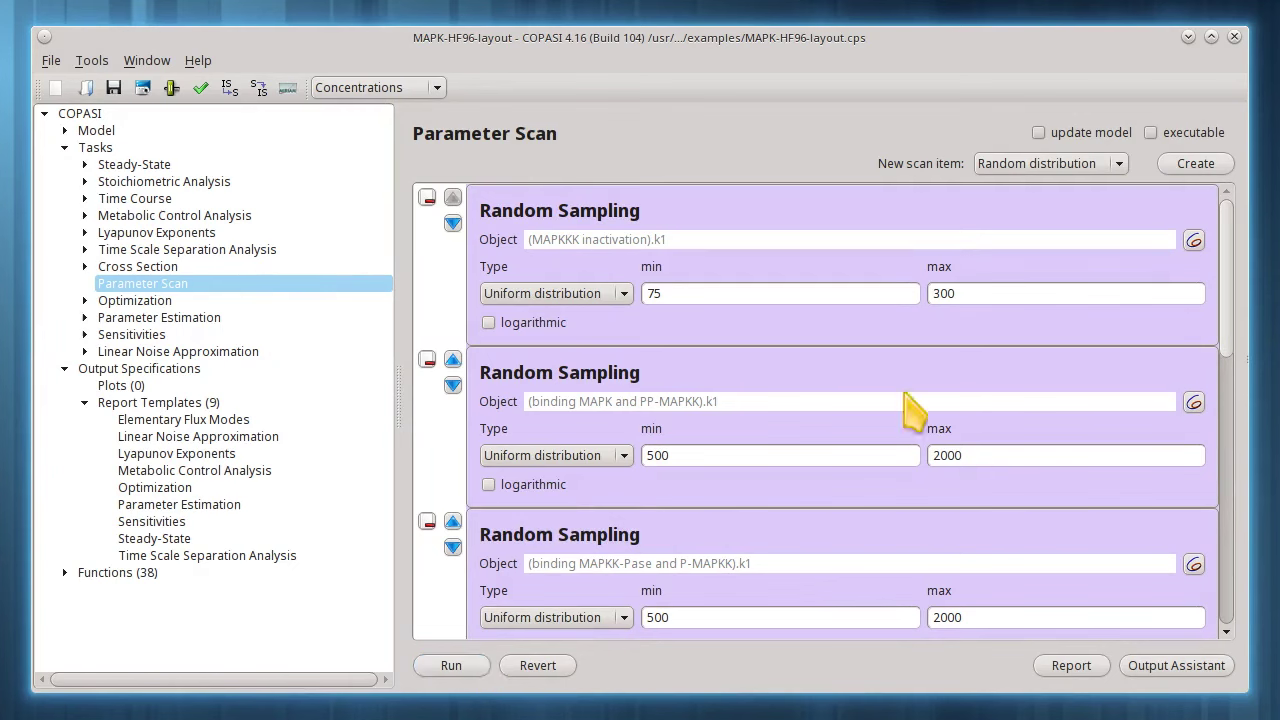
Add a Repeat scan item with 100 iterations.
click(1120, 165)
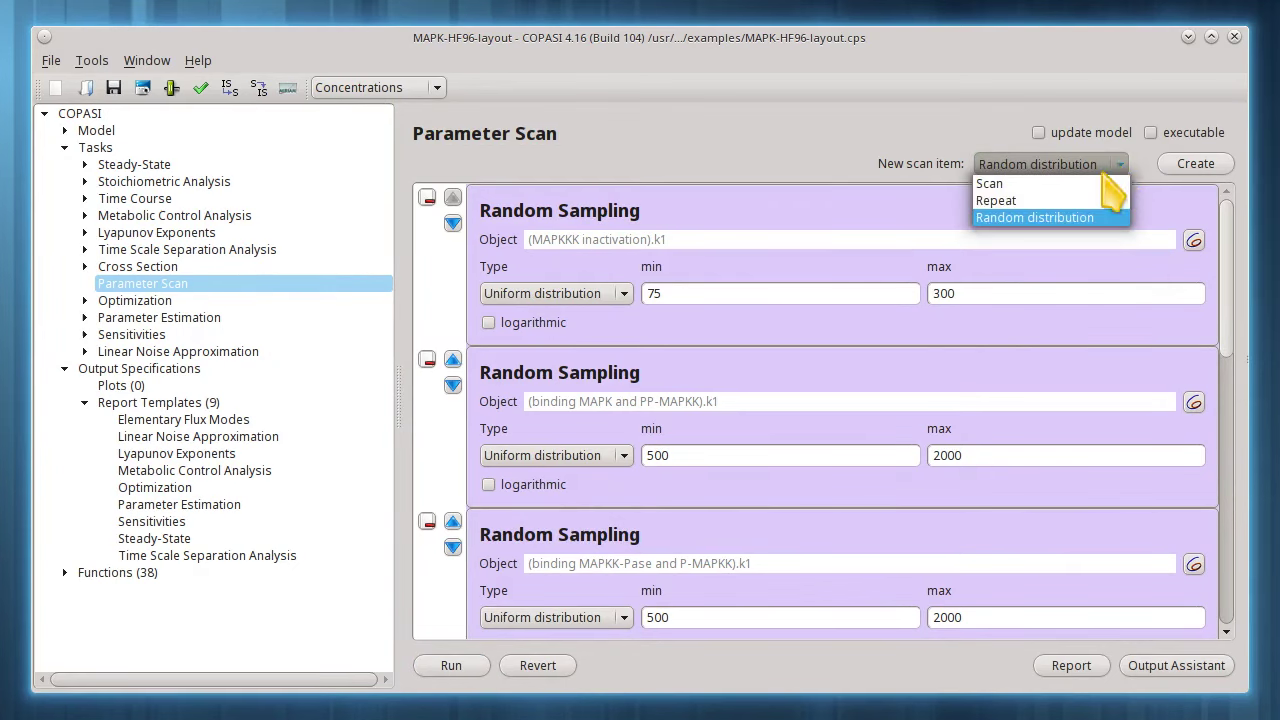
click(1038, 201)
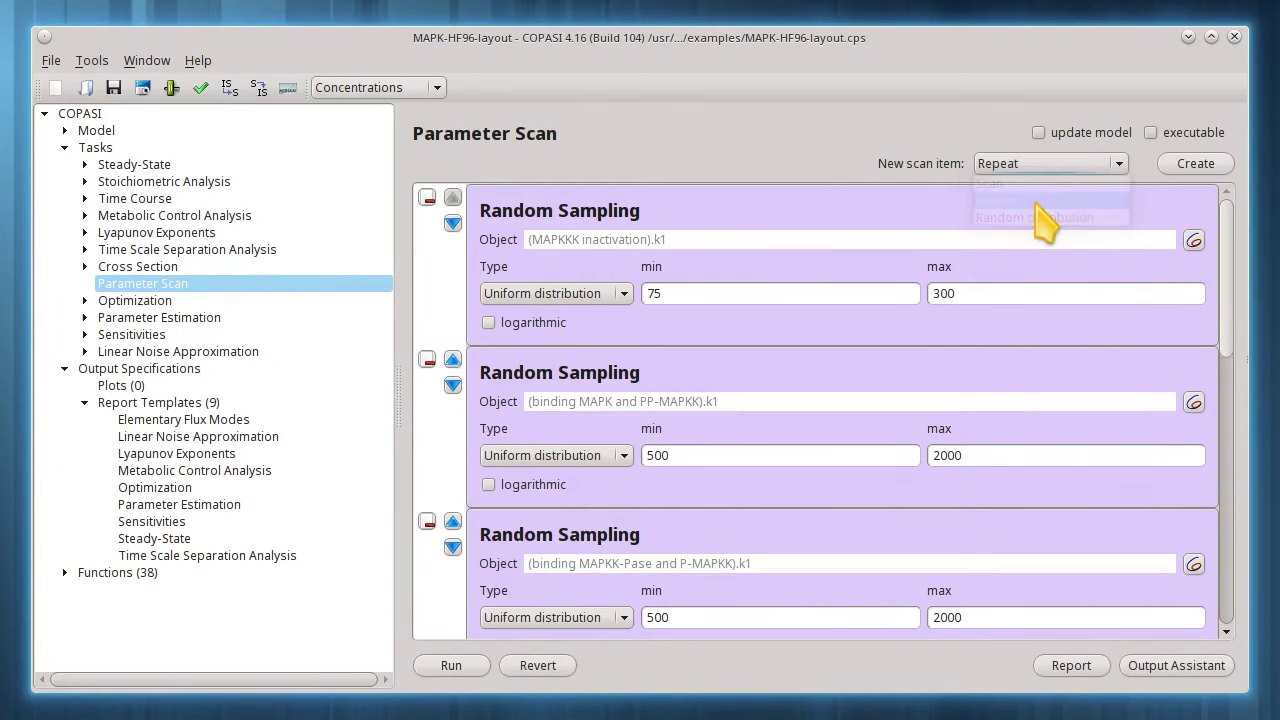
click(1193, 166)
drag(1227, 236, 1227, 537)
click(772, 527)
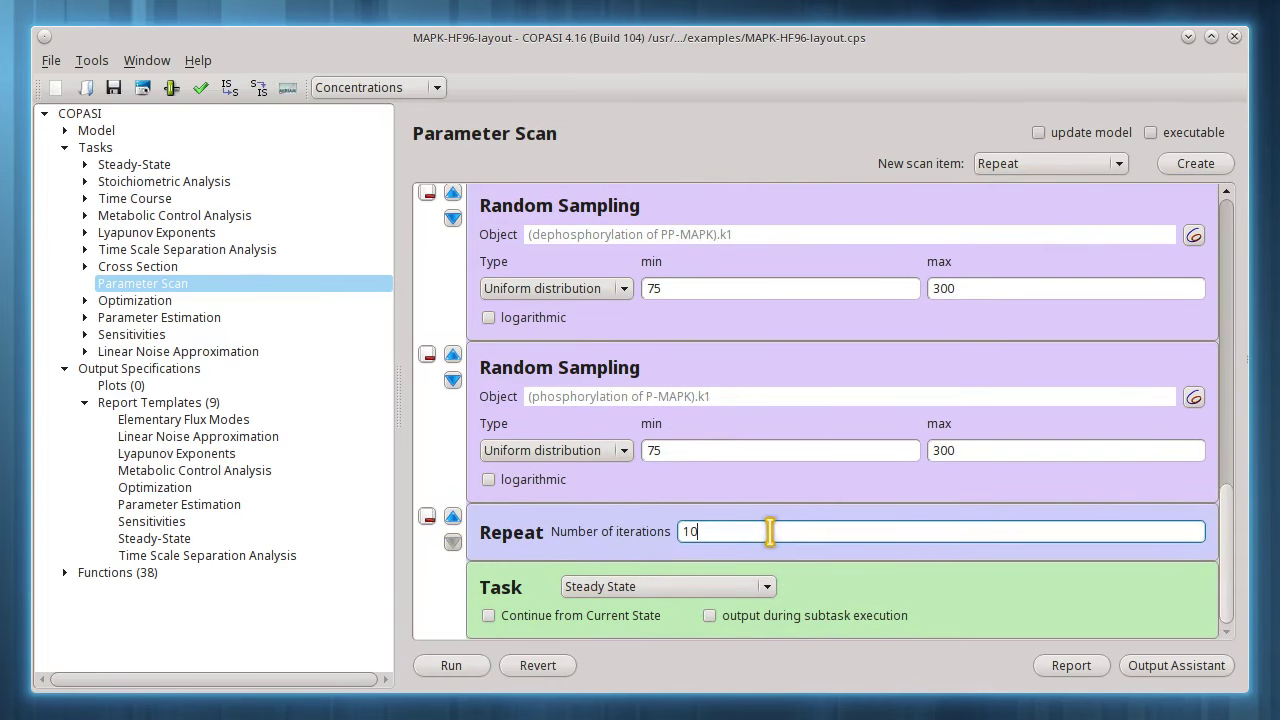
text(0)
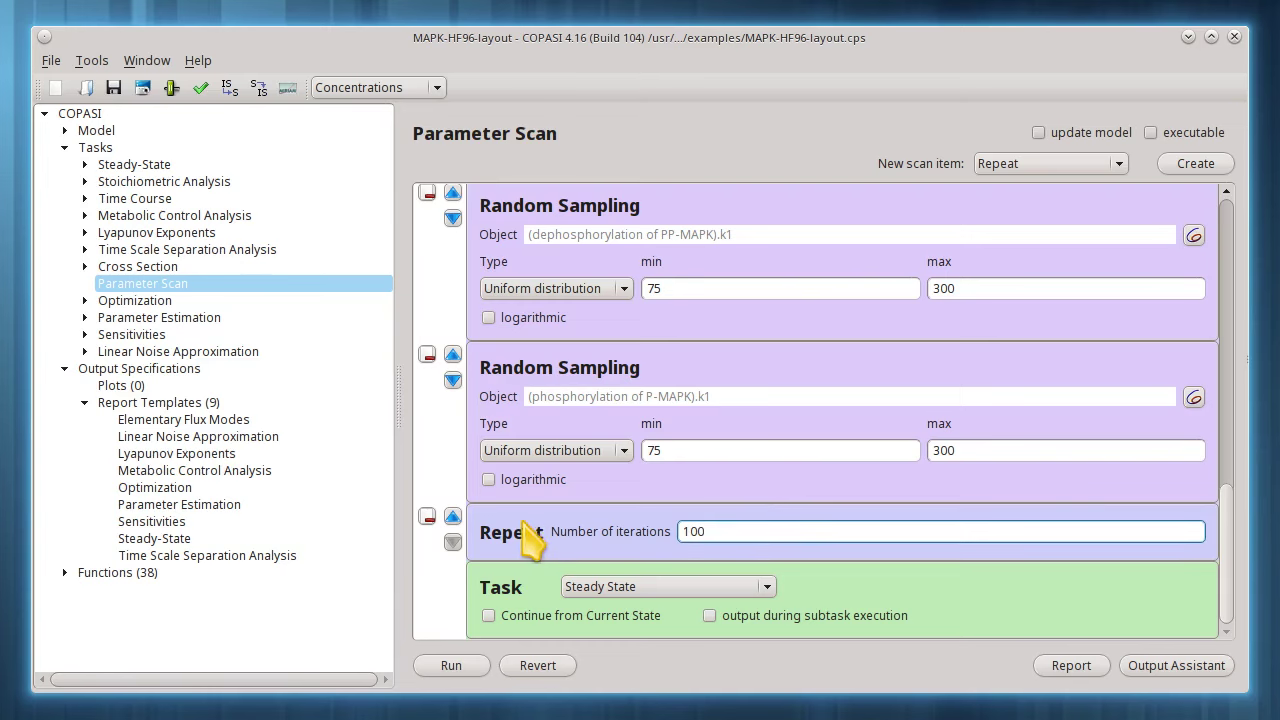
click(510, 537)
Move the Repeat item up until it is first in the scan list.
click(452, 516)
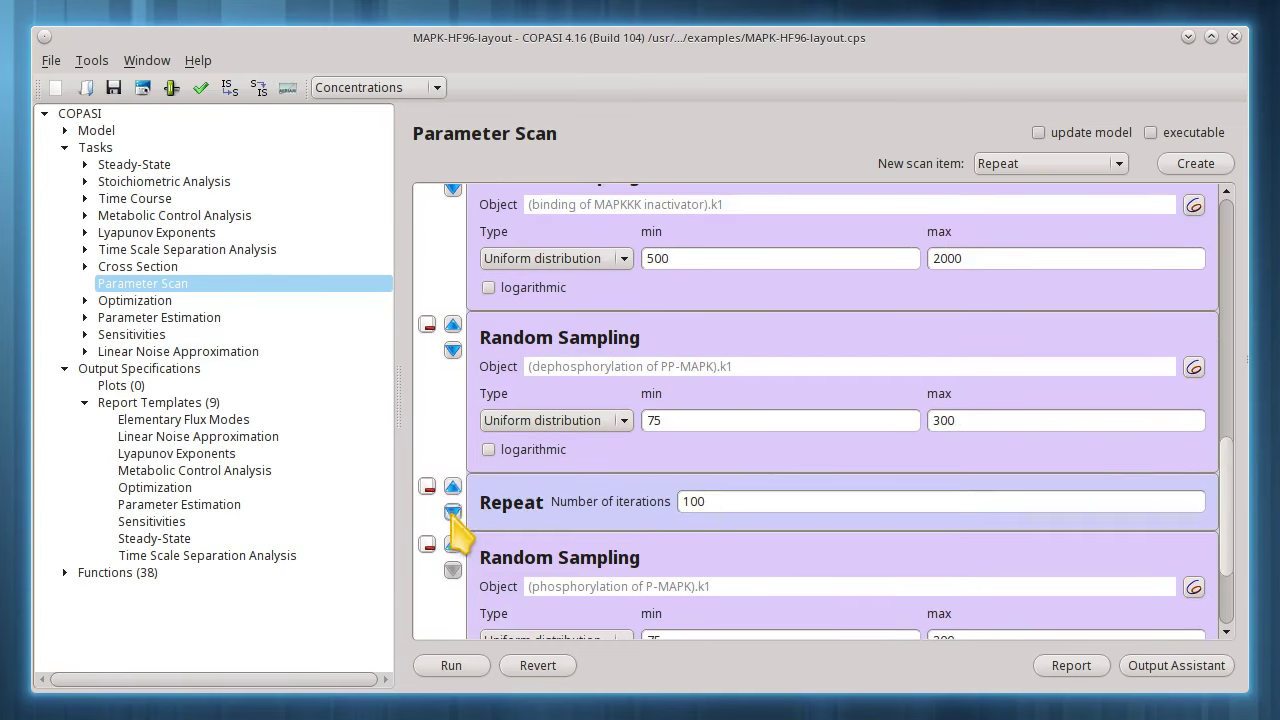
click(452, 486)
click(452, 324)
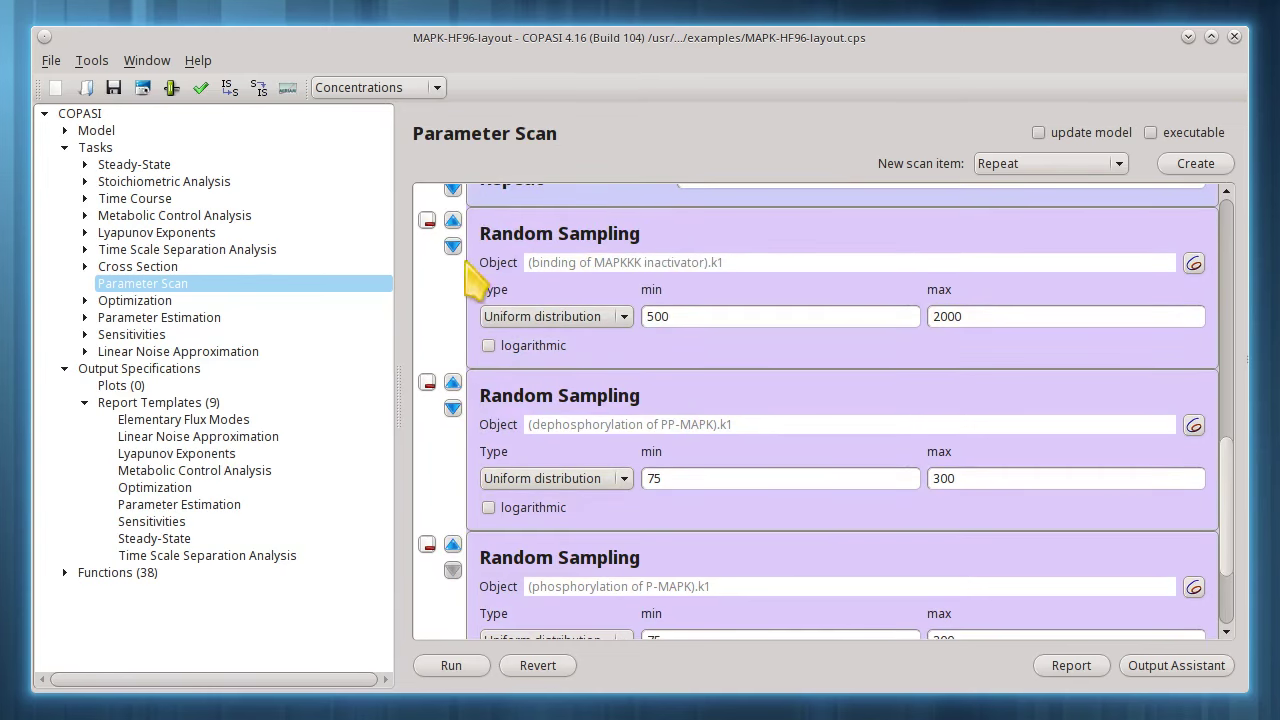
scroll(452, 255, up, 3)
click(452, 521)
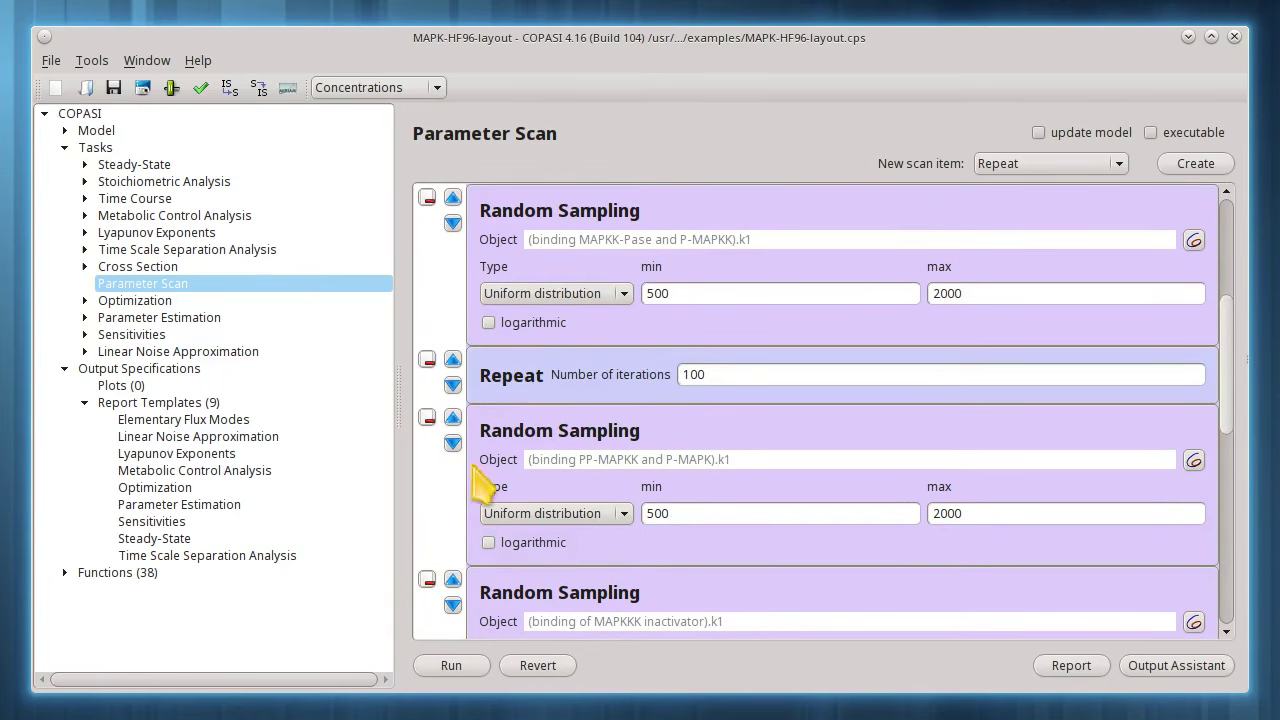
click(452, 359)
scroll(457, 358, up, 3)
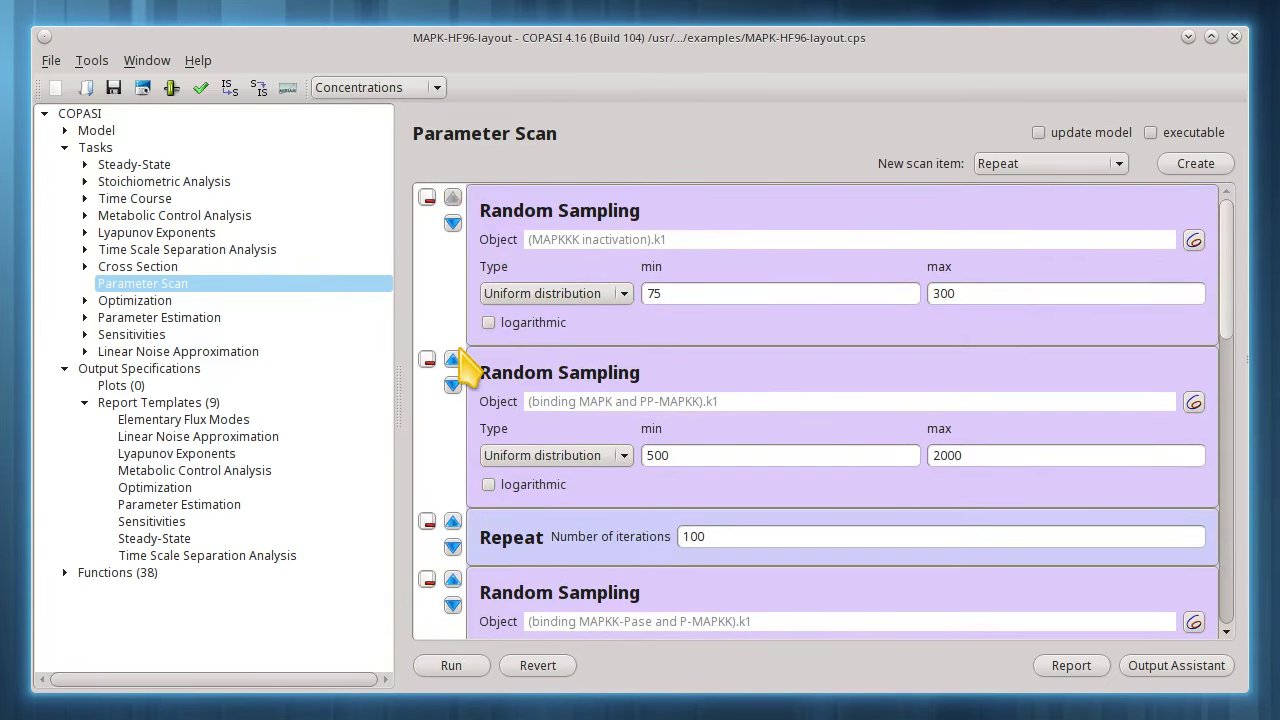
click(452, 521)
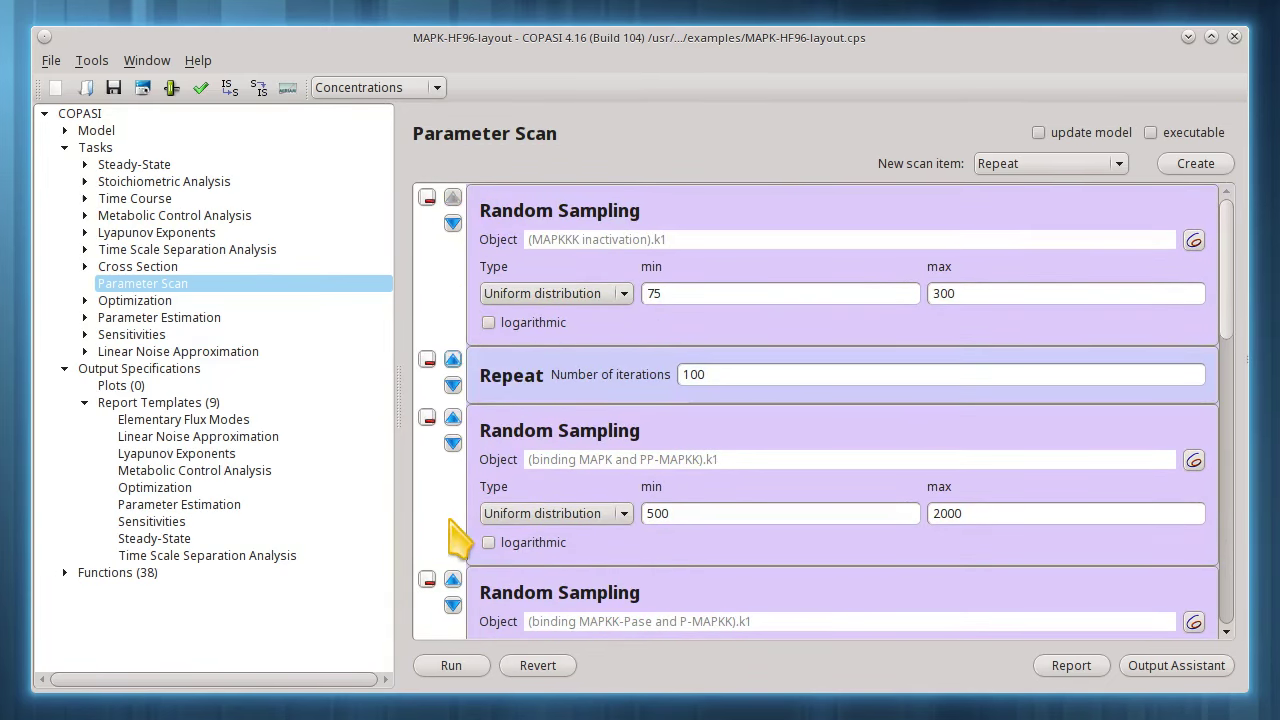
click(452, 359)
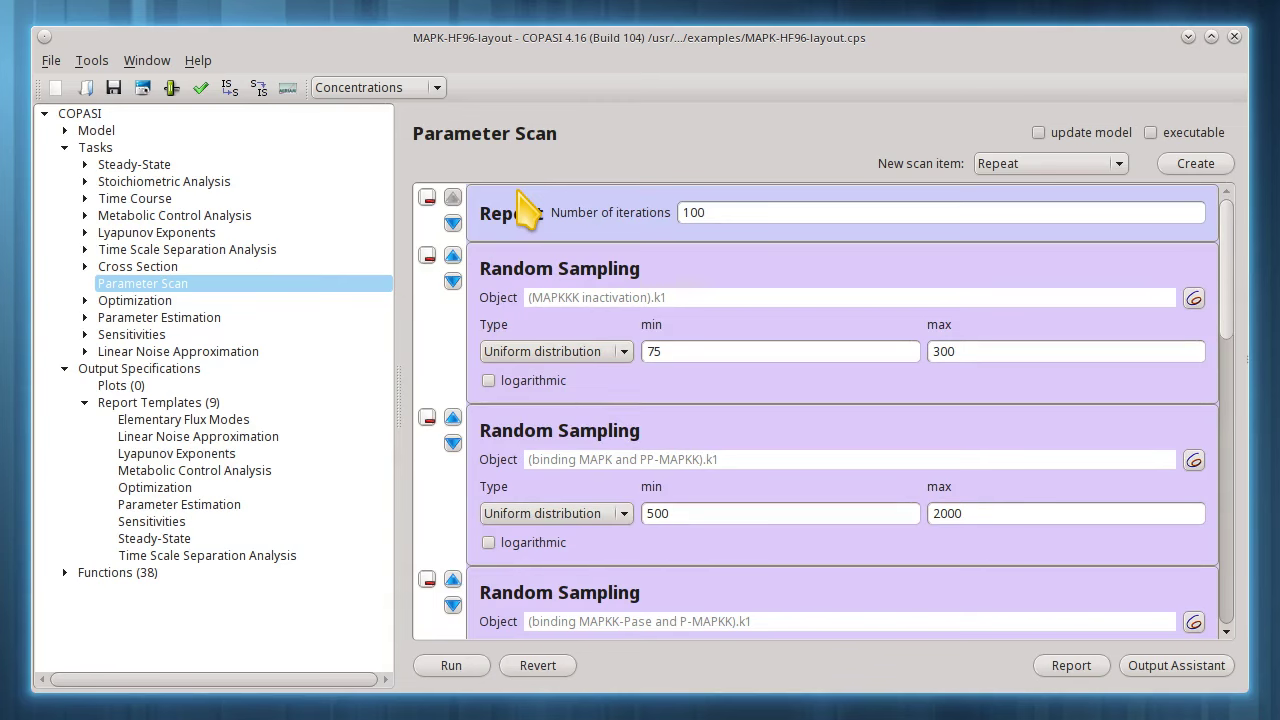
Create the 'Scan Parameters, Time, Concentrations' report template from the Output Assistant.
click(1172, 668)
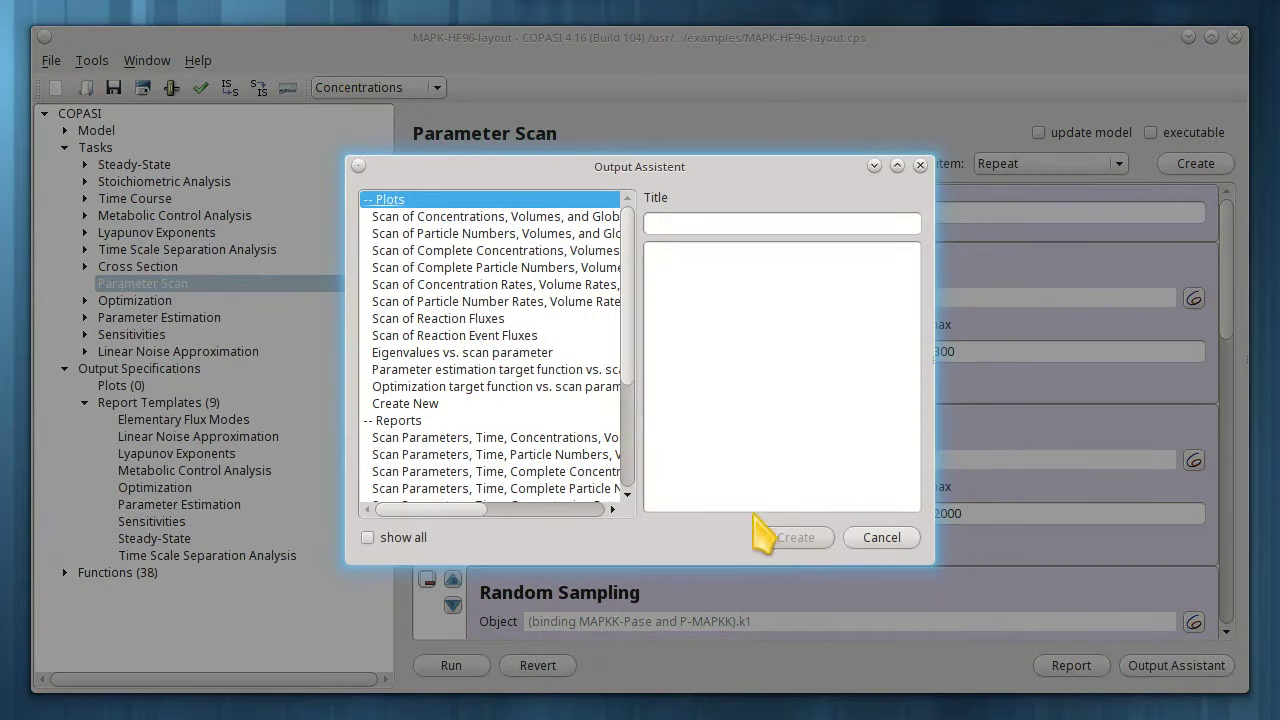
click(575, 437)
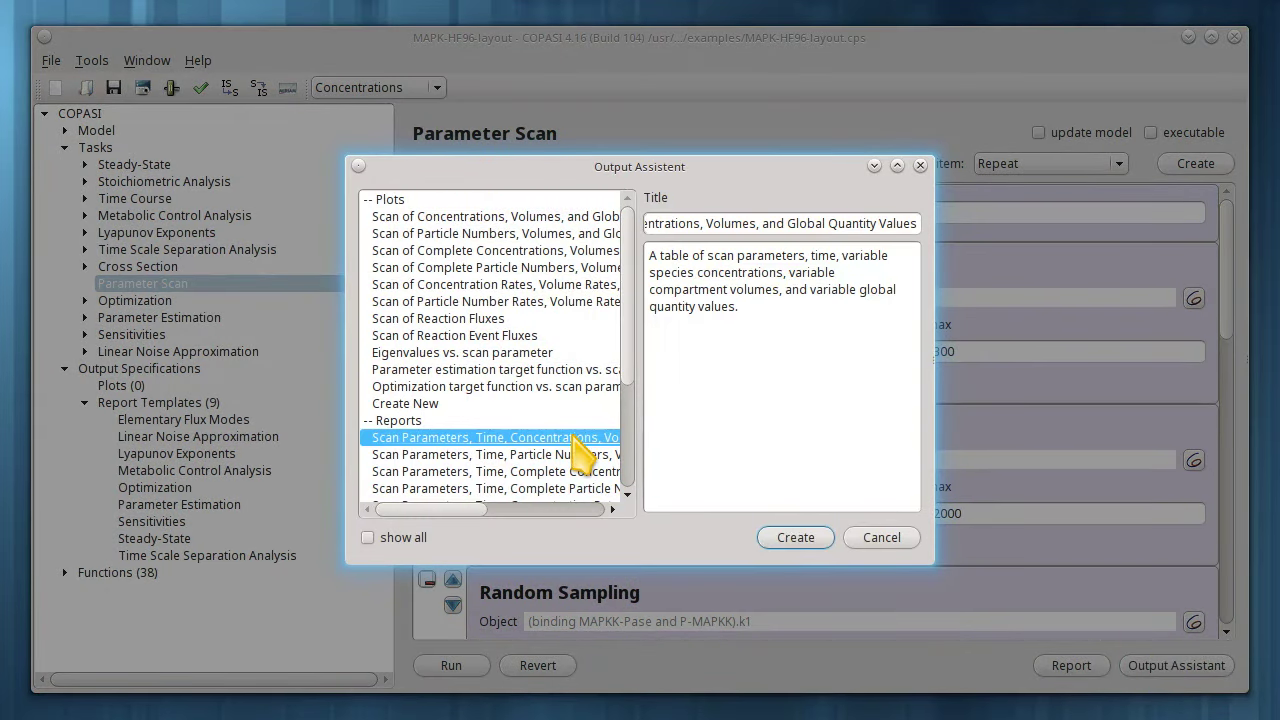
click(800, 540)
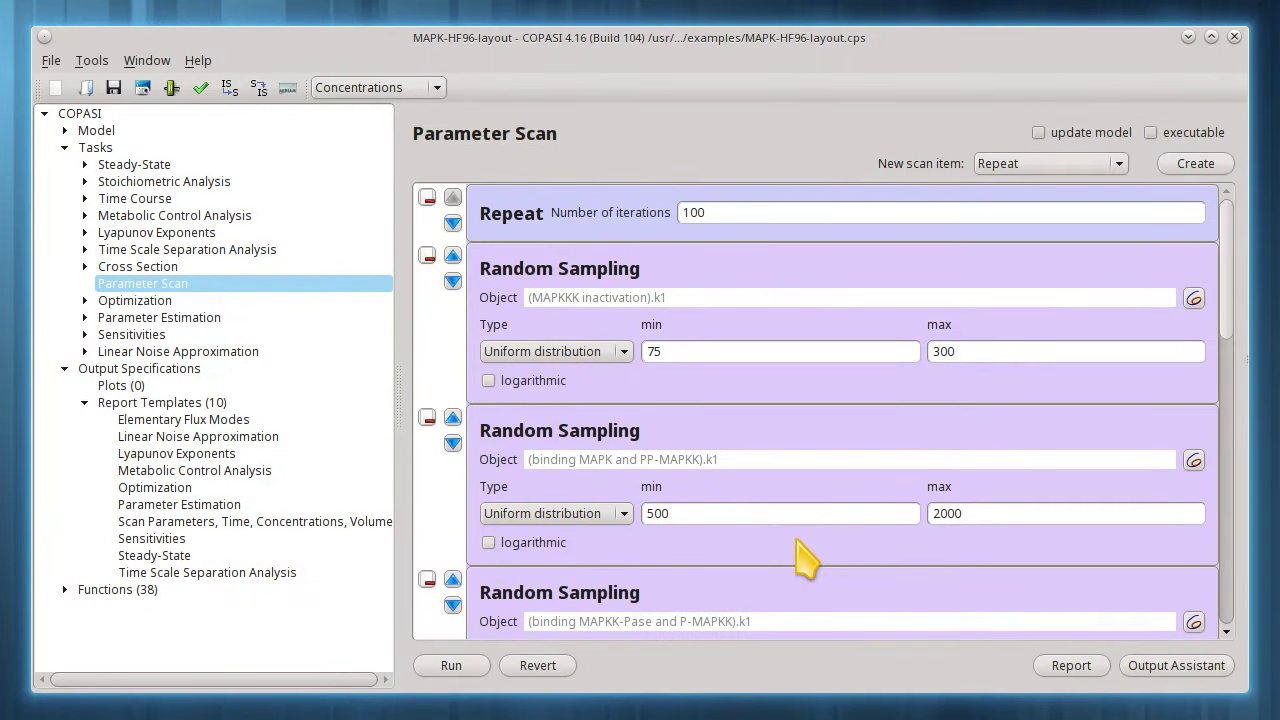
Prefix the new report template's name with 'Random'.
click(285, 522)
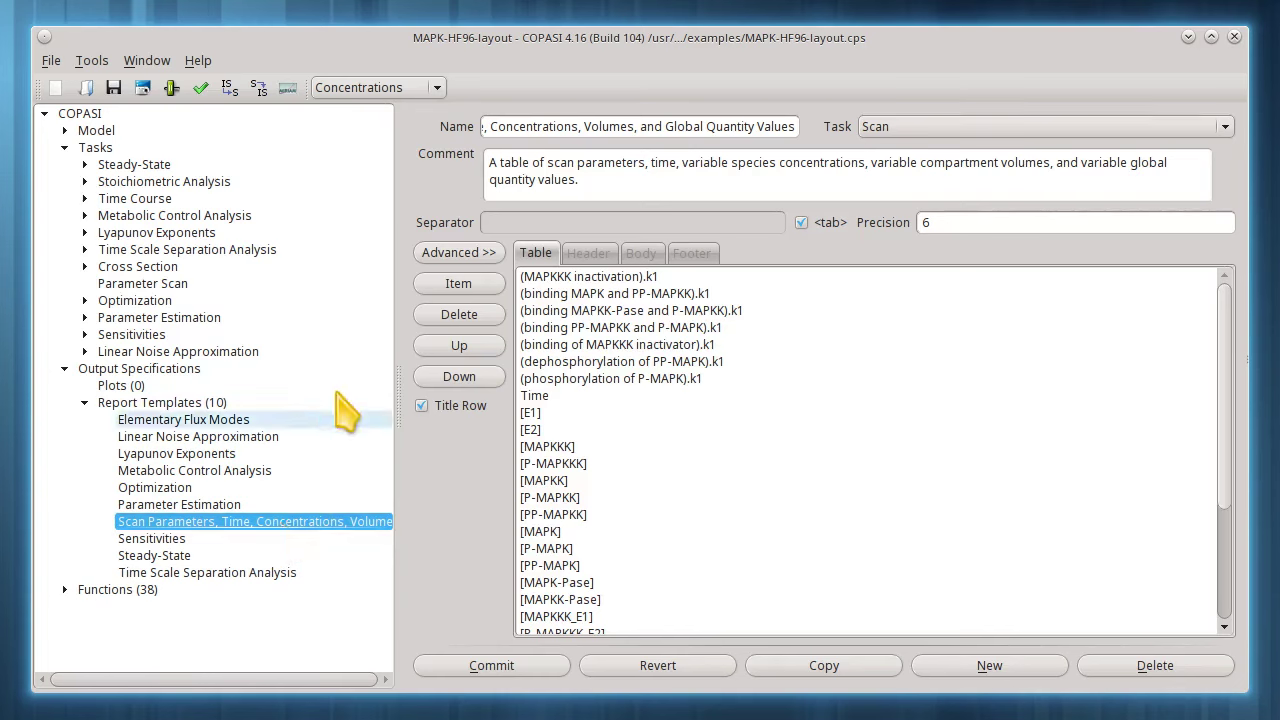
click(518, 126)
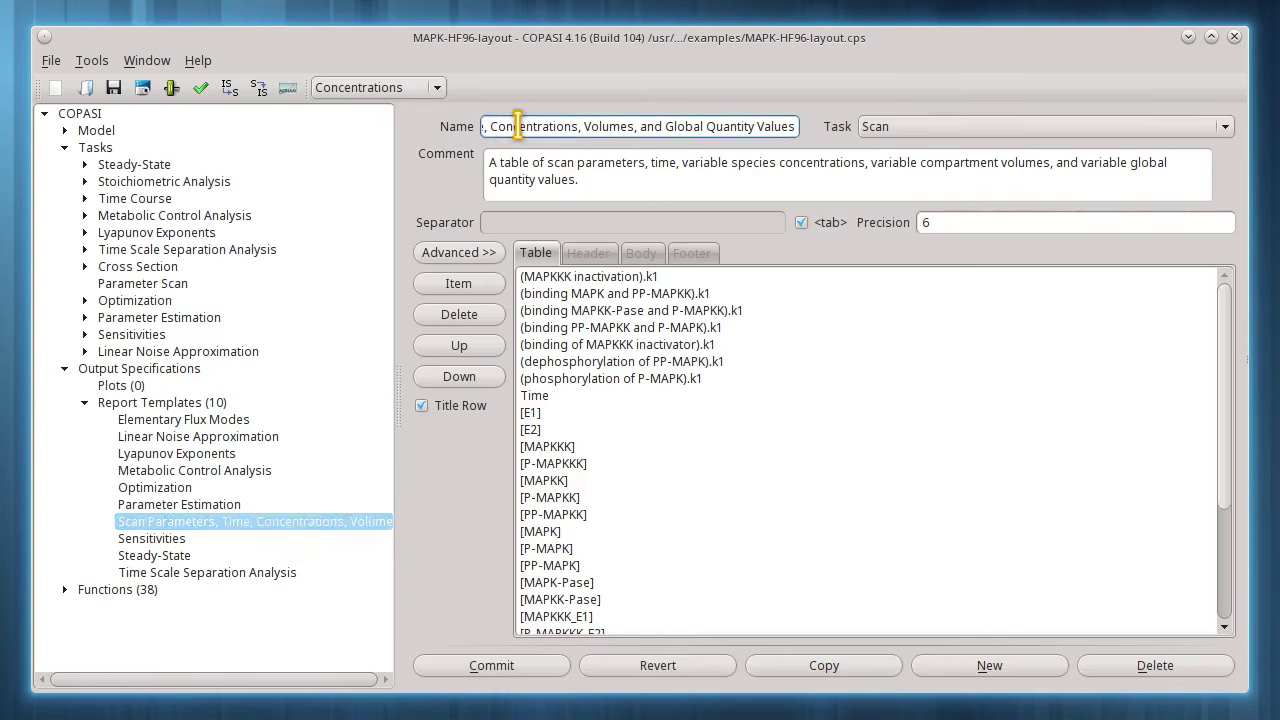
key(Home)
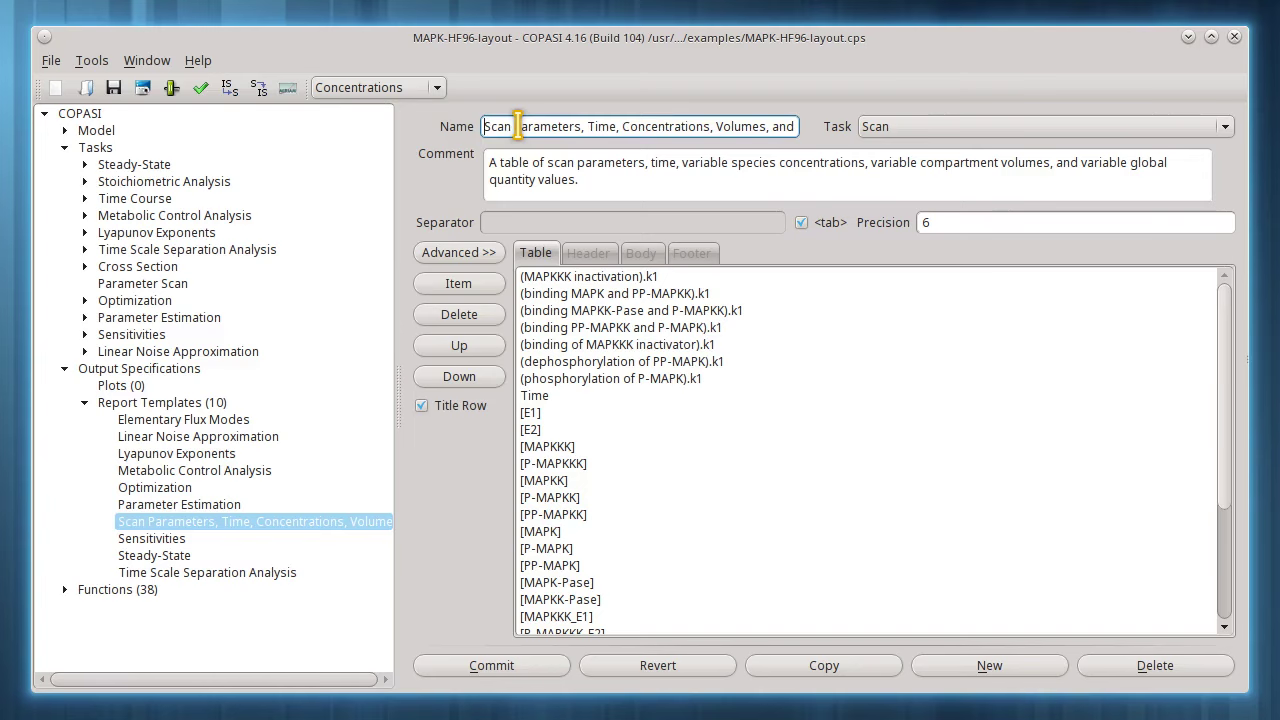
text(Random)
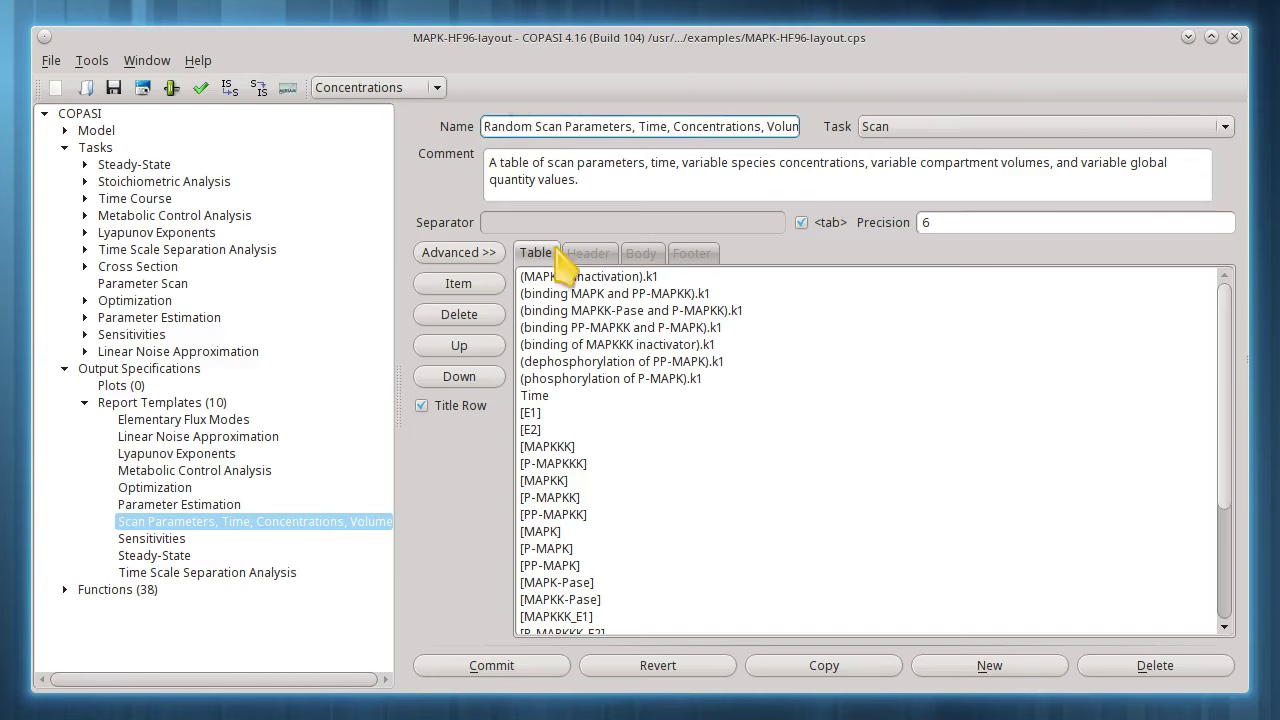
Delete the table rows from Time through the last row, keeping [E1].
click(548, 395)
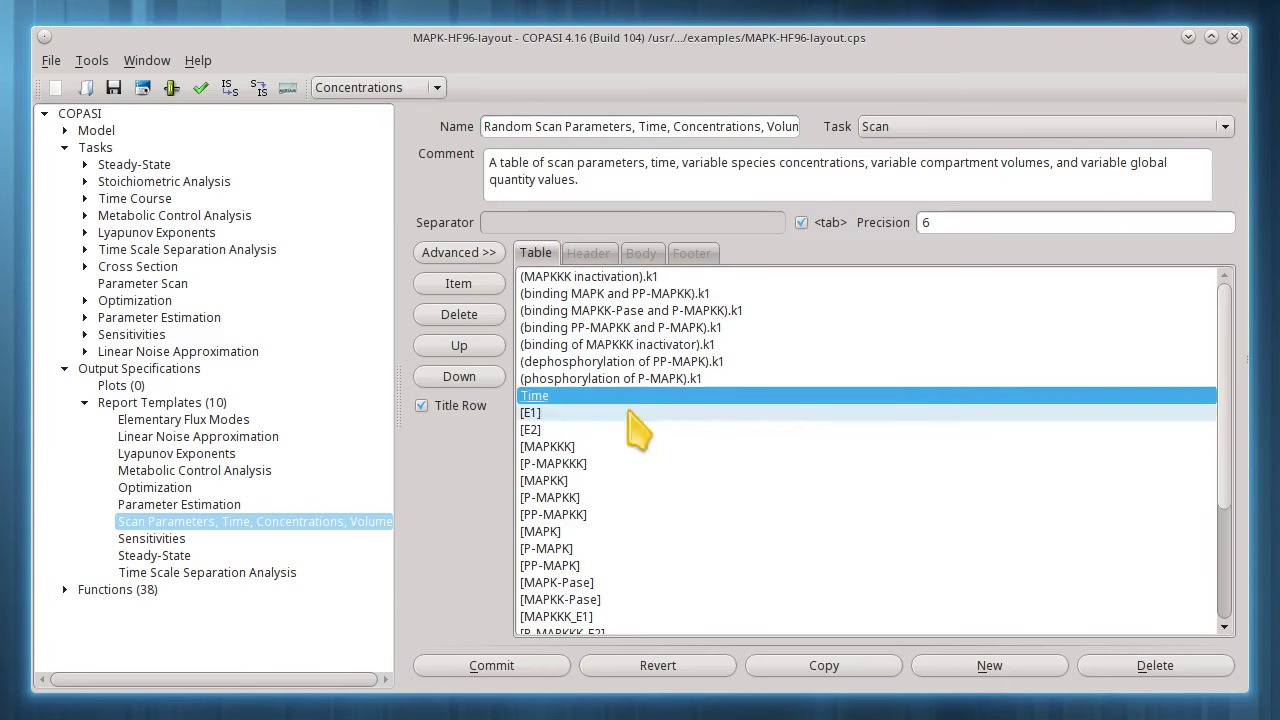
drag(1224, 440, 1220, 586)
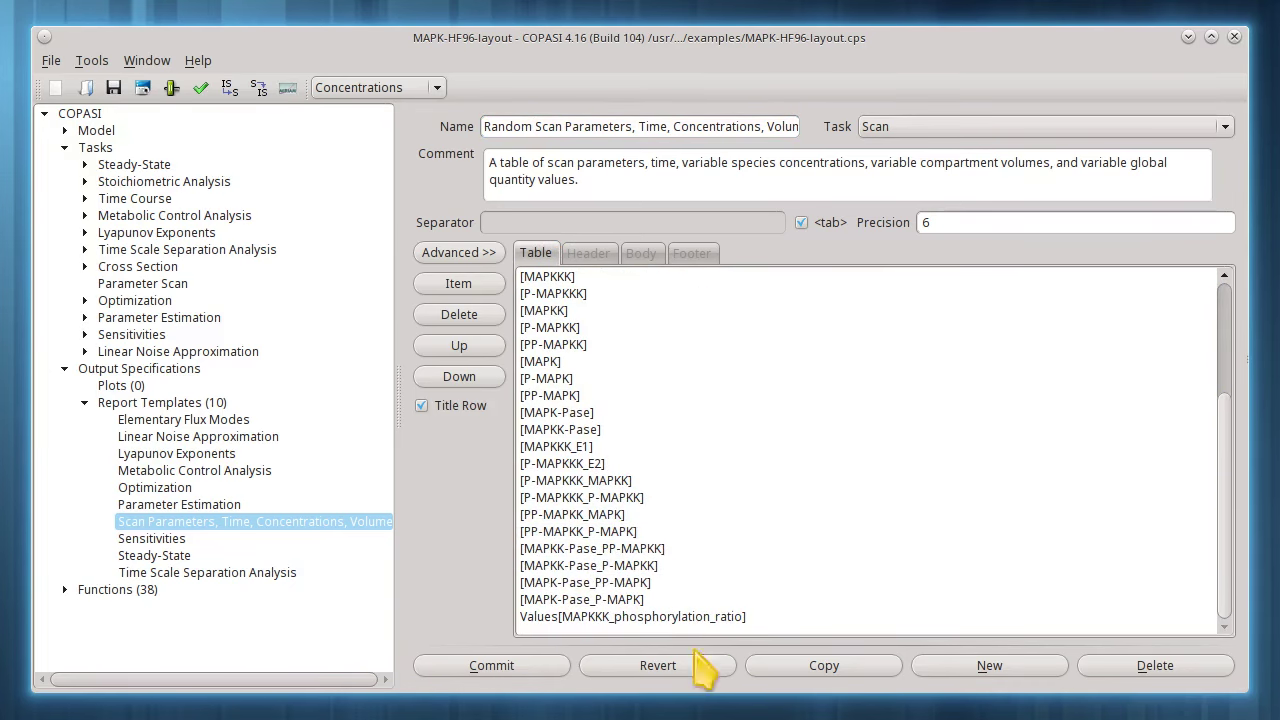
shift+click(634, 616)
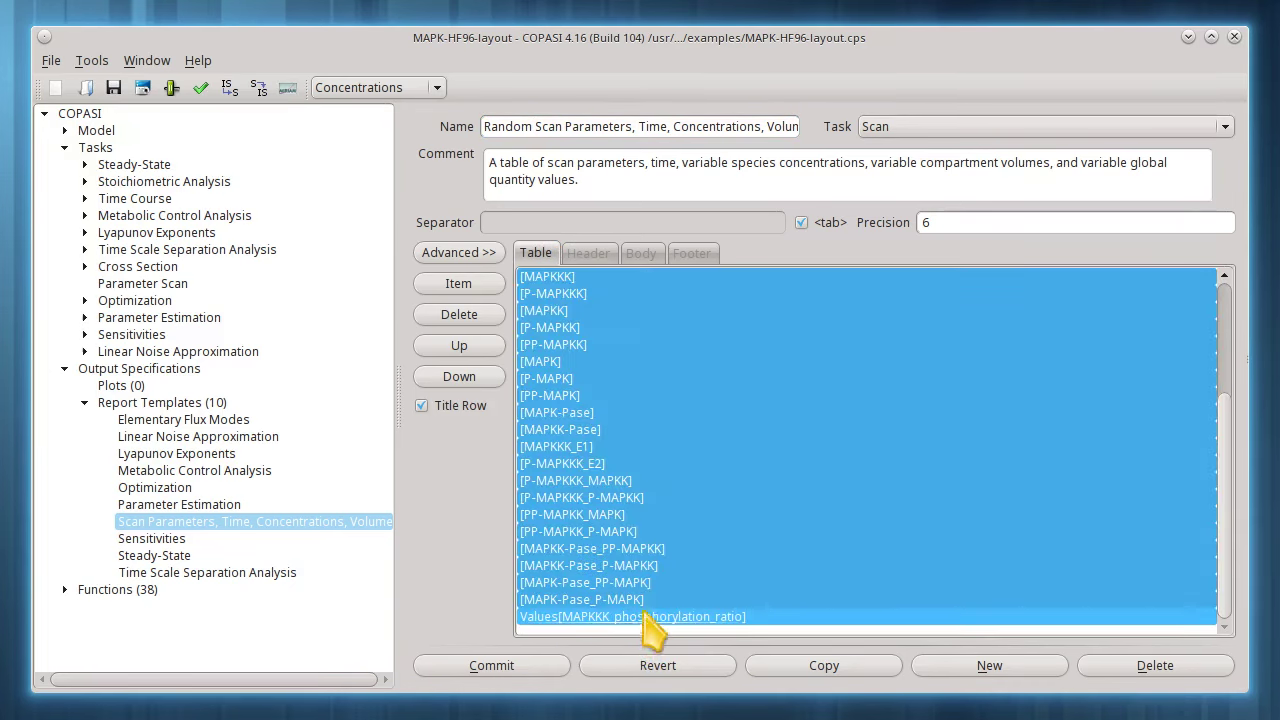
scroll(686, 594, up, 2)
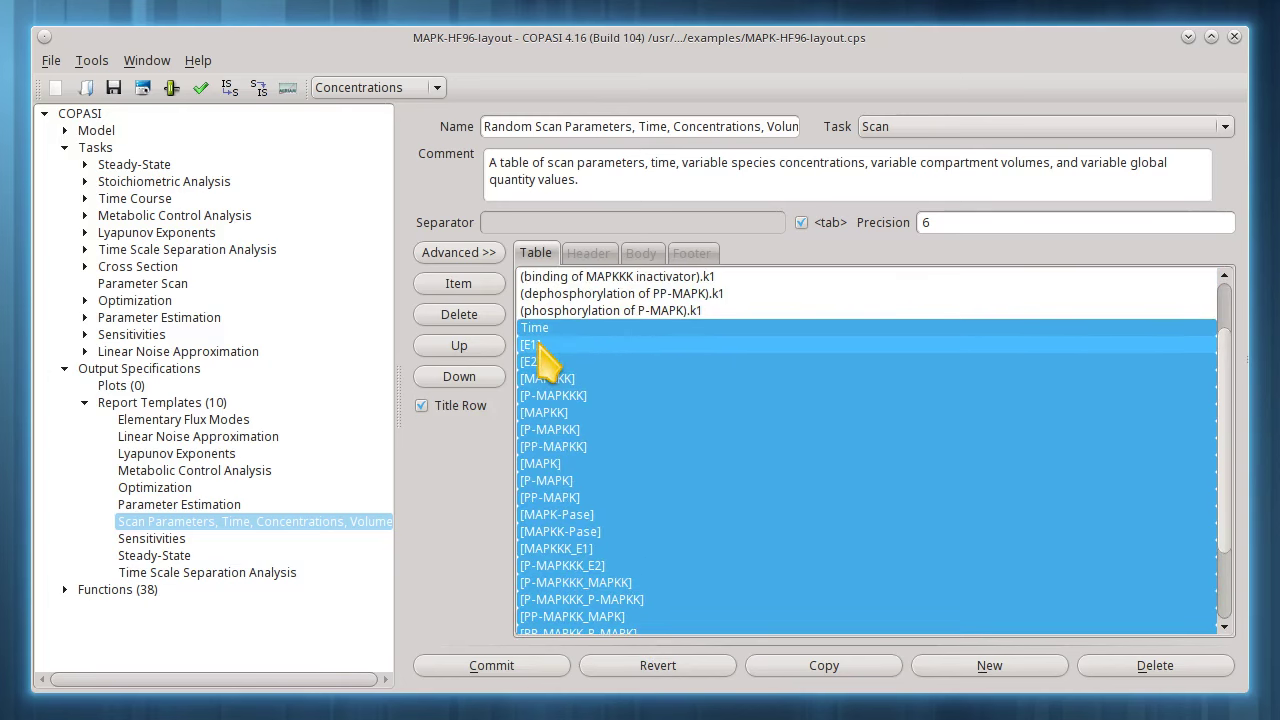
ctrl+click(538, 345)
click(459, 314)
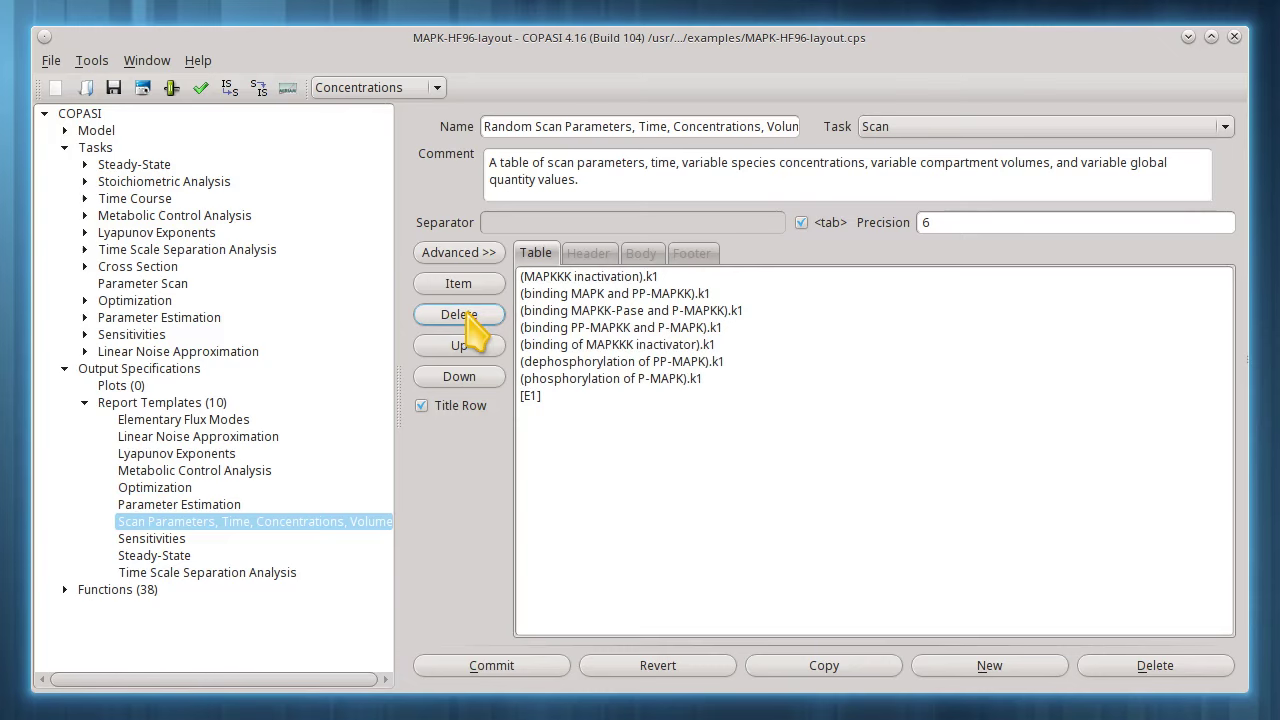
Move the k1 parameter rows below [E1] in the table.
click(530, 397)
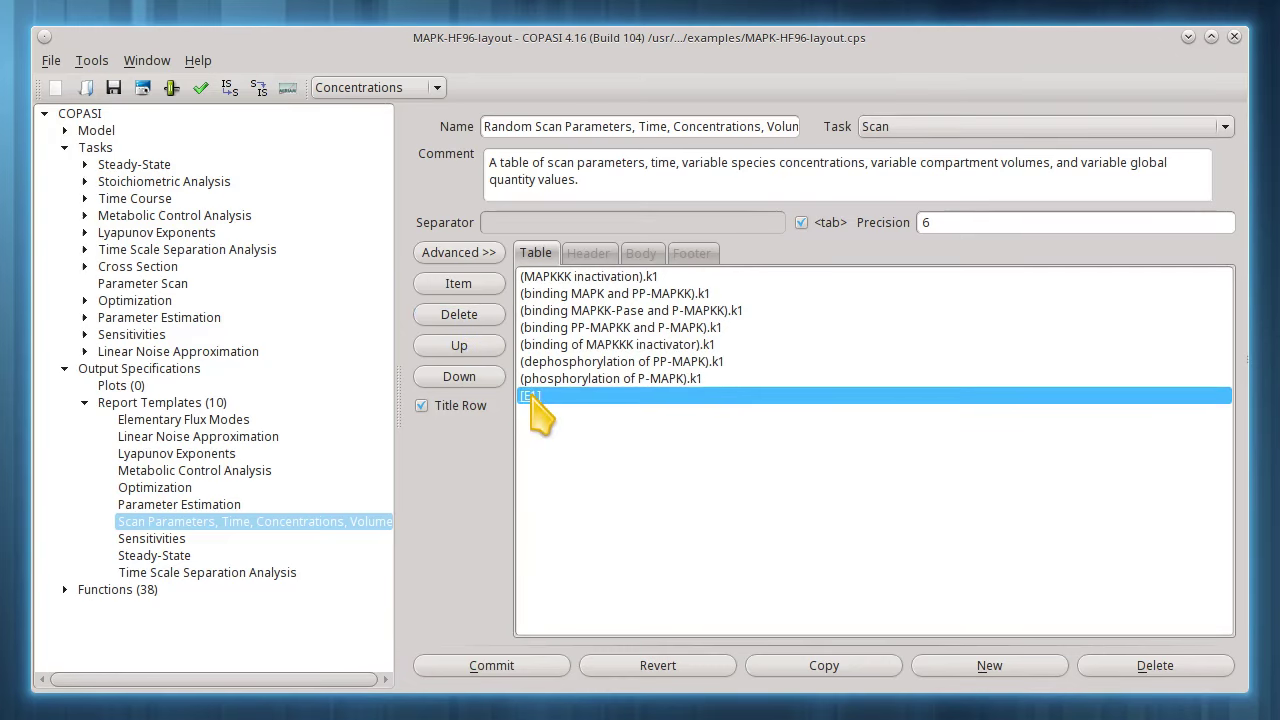
key(ctrl+a)
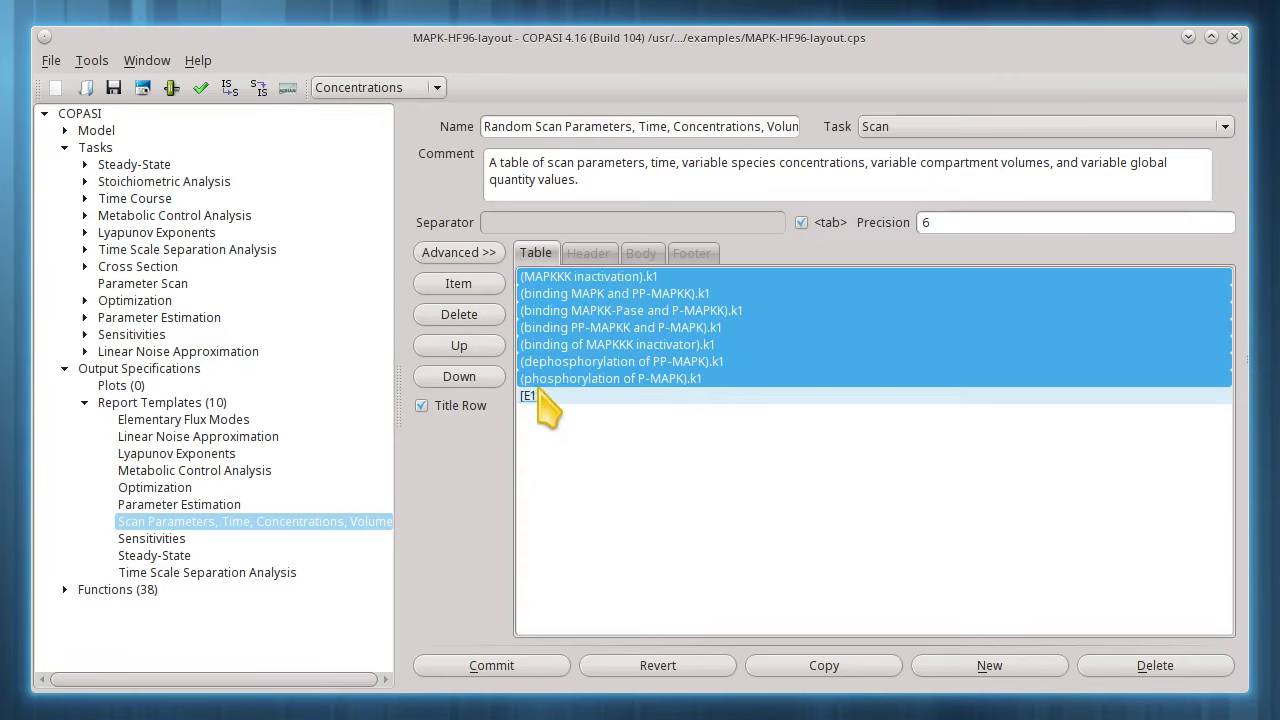
ctrl+click(535, 397)
click(462, 378)
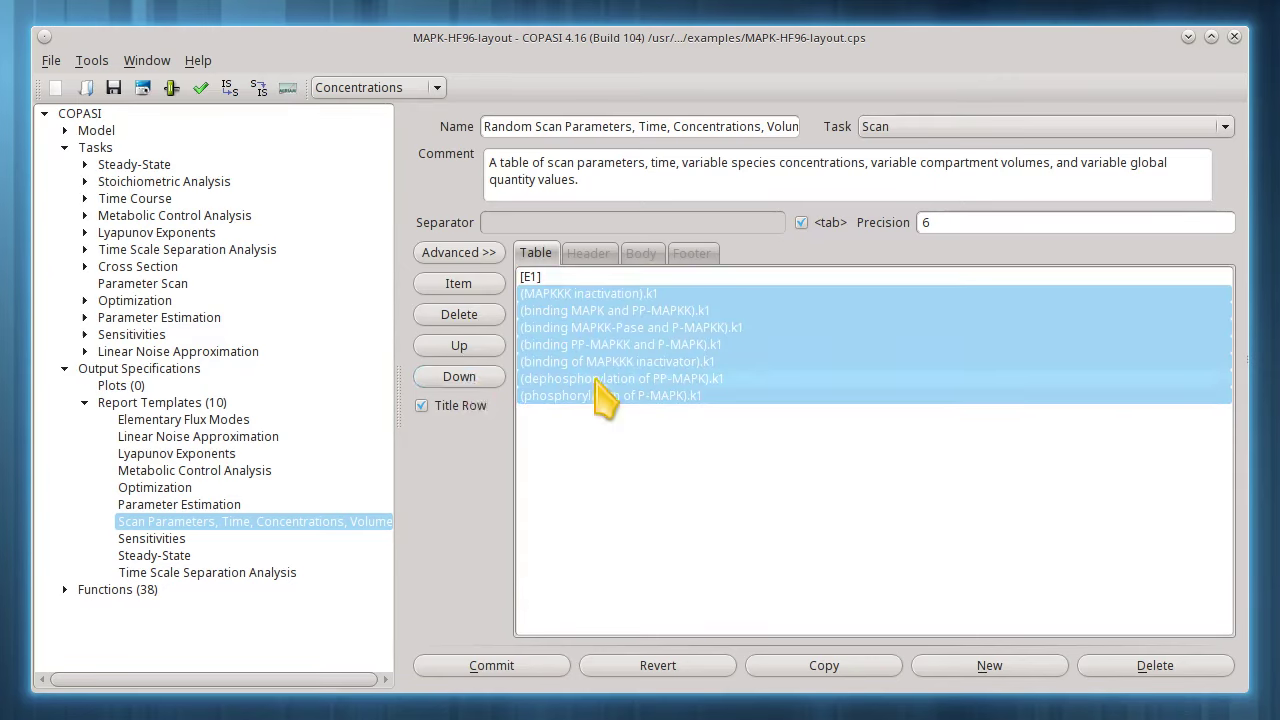
click(737, 488)
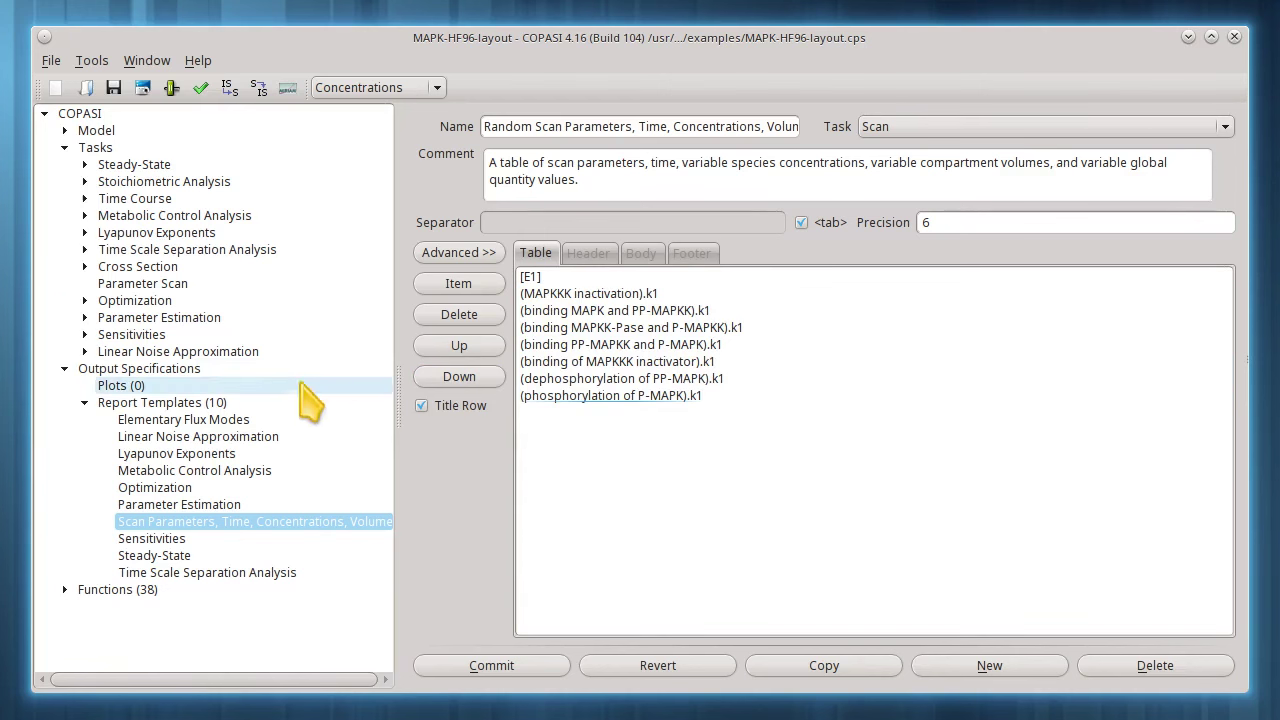
Use the Random Scan template for the scan report and turn off Append.
click(166, 286)
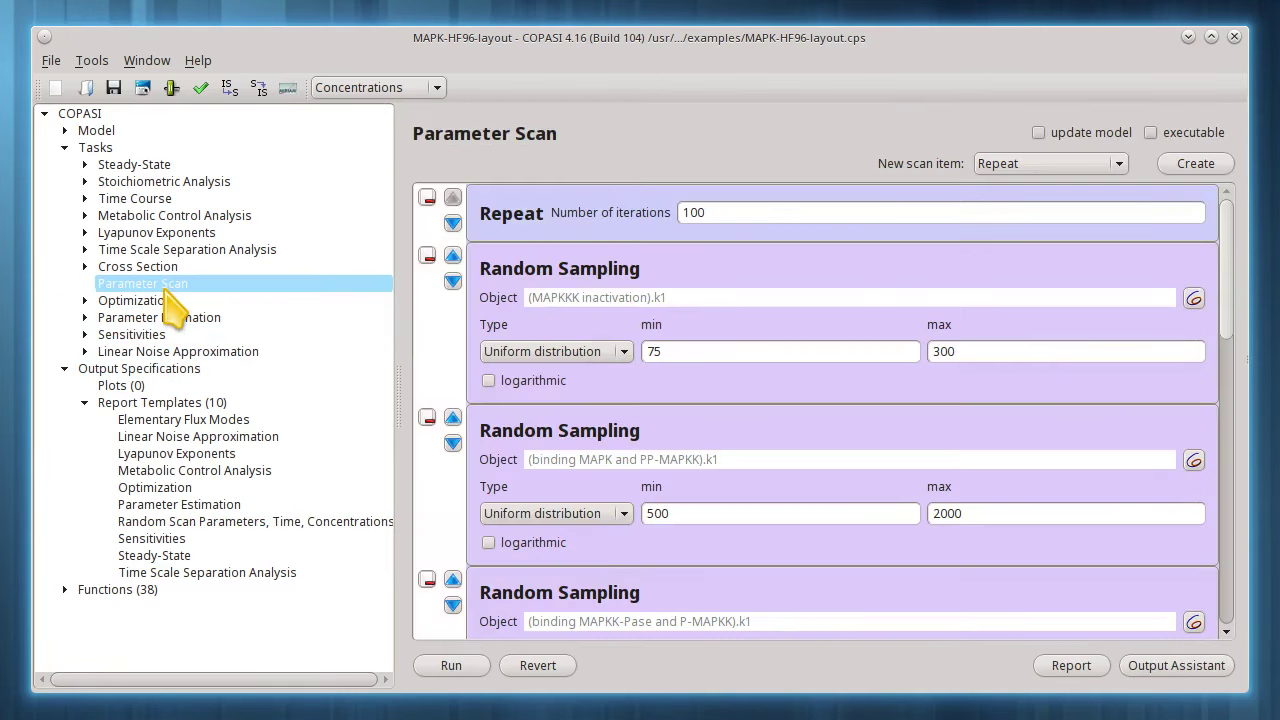
click(1073, 668)
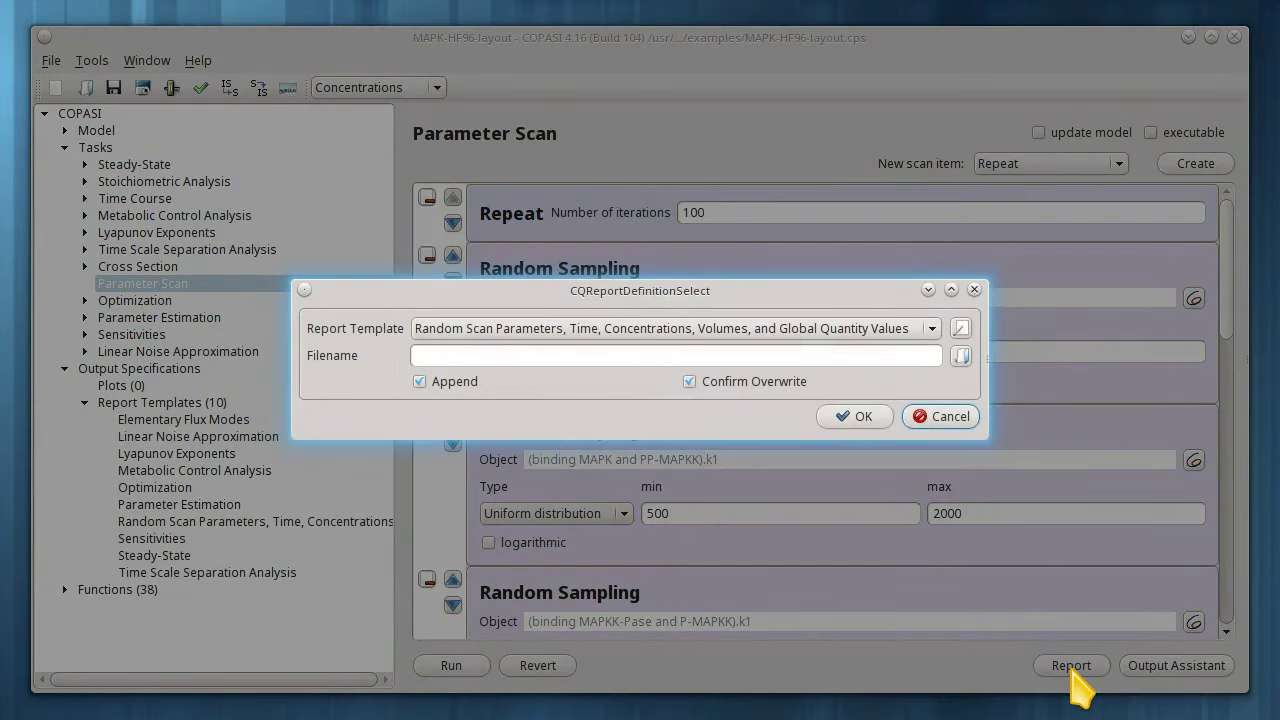
click(806, 343)
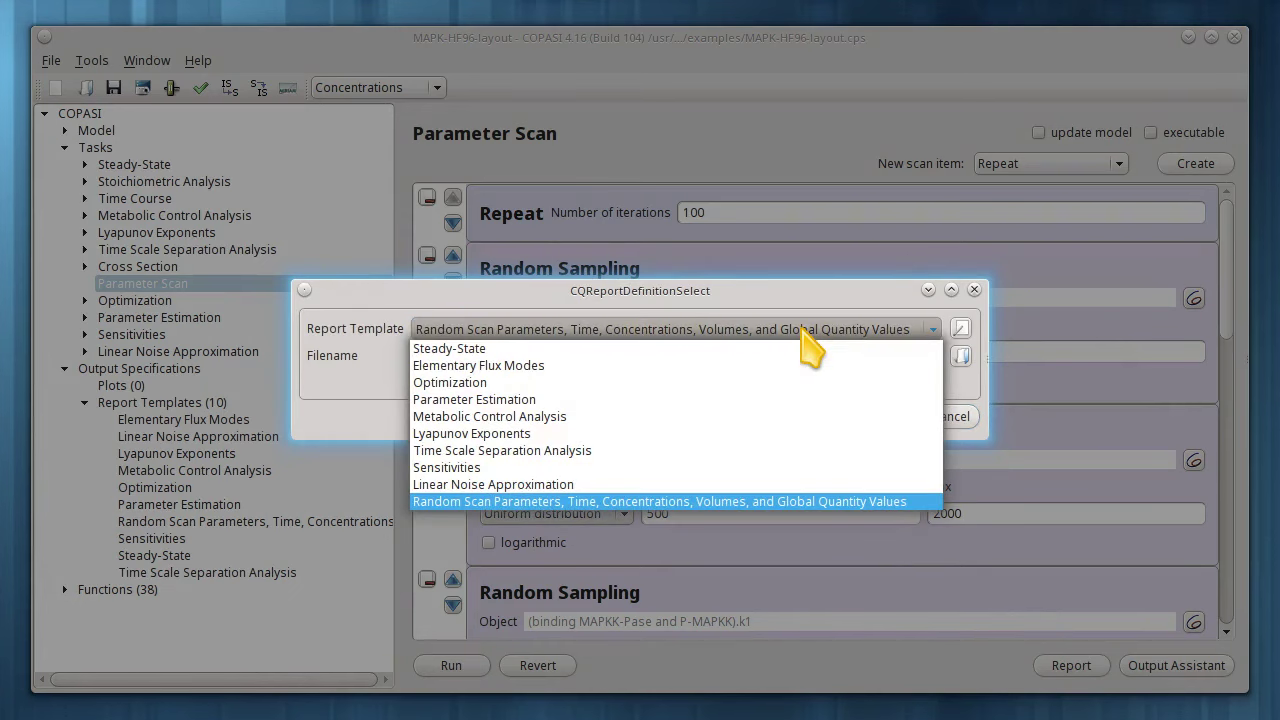
click(803, 330)
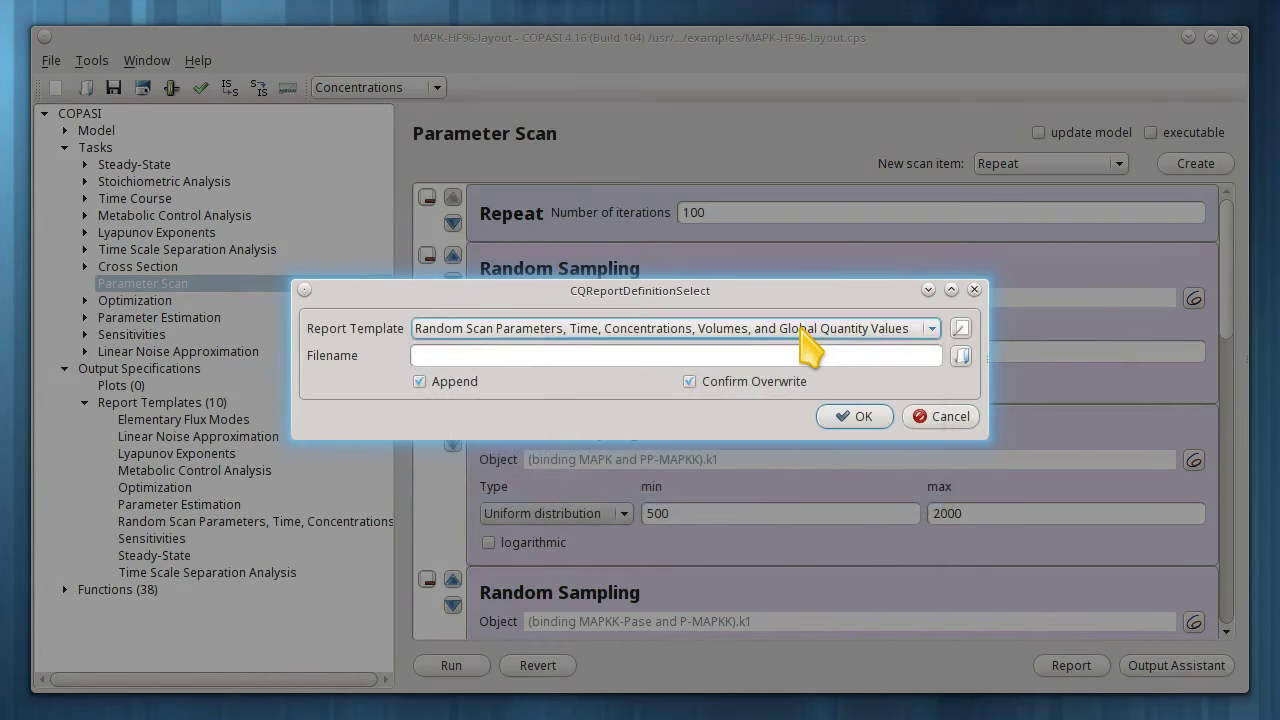
click(481, 355)
click(419, 382)
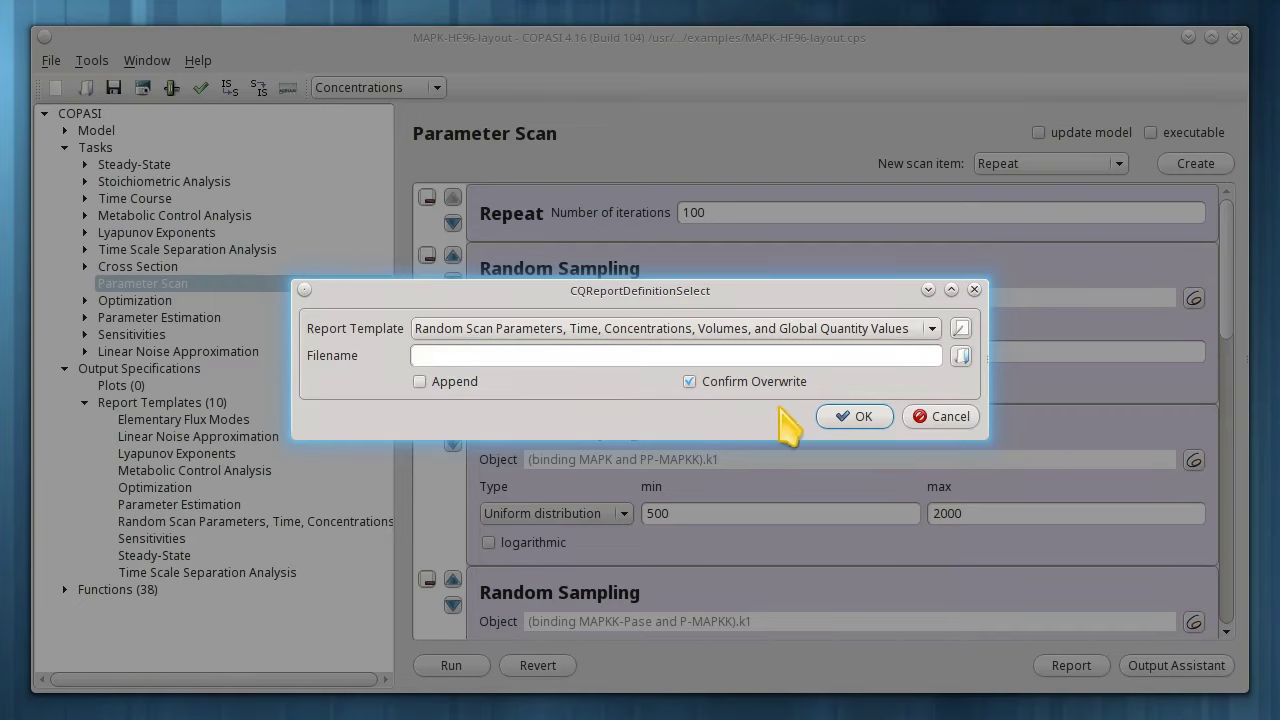
Save the report output as report1.tsv in the reports folder.
click(960, 356)
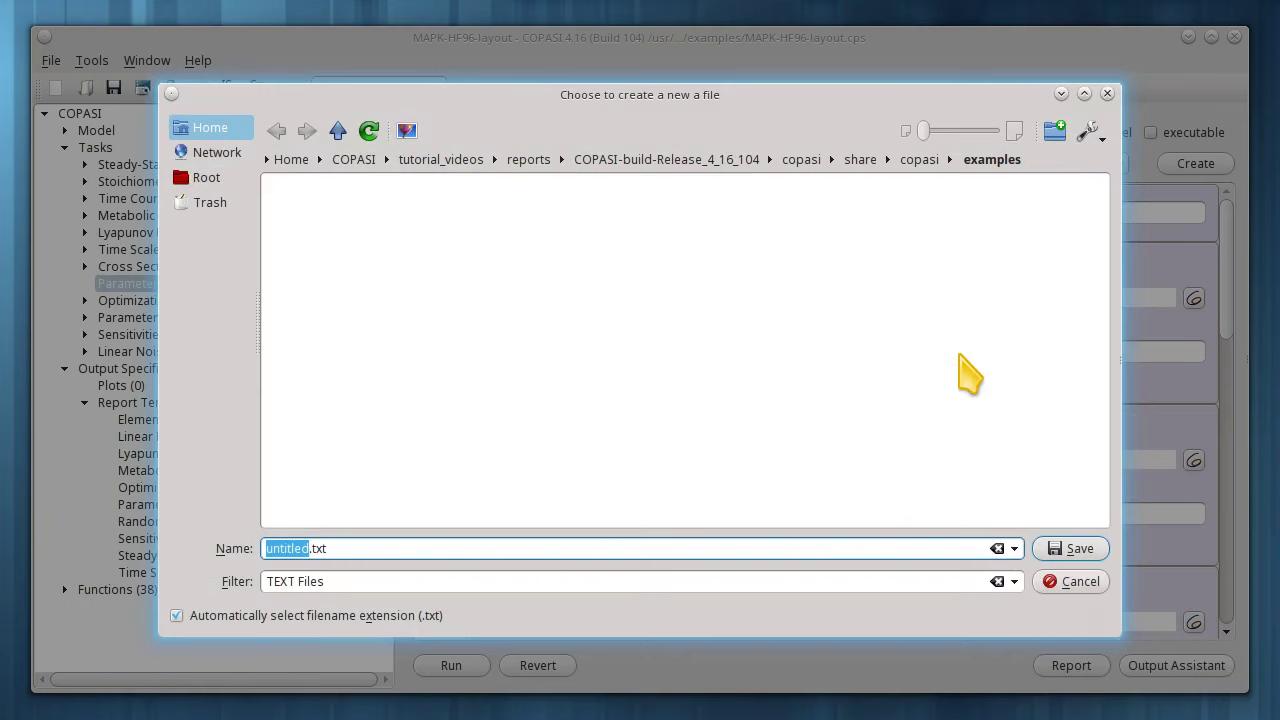
click(530, 160)
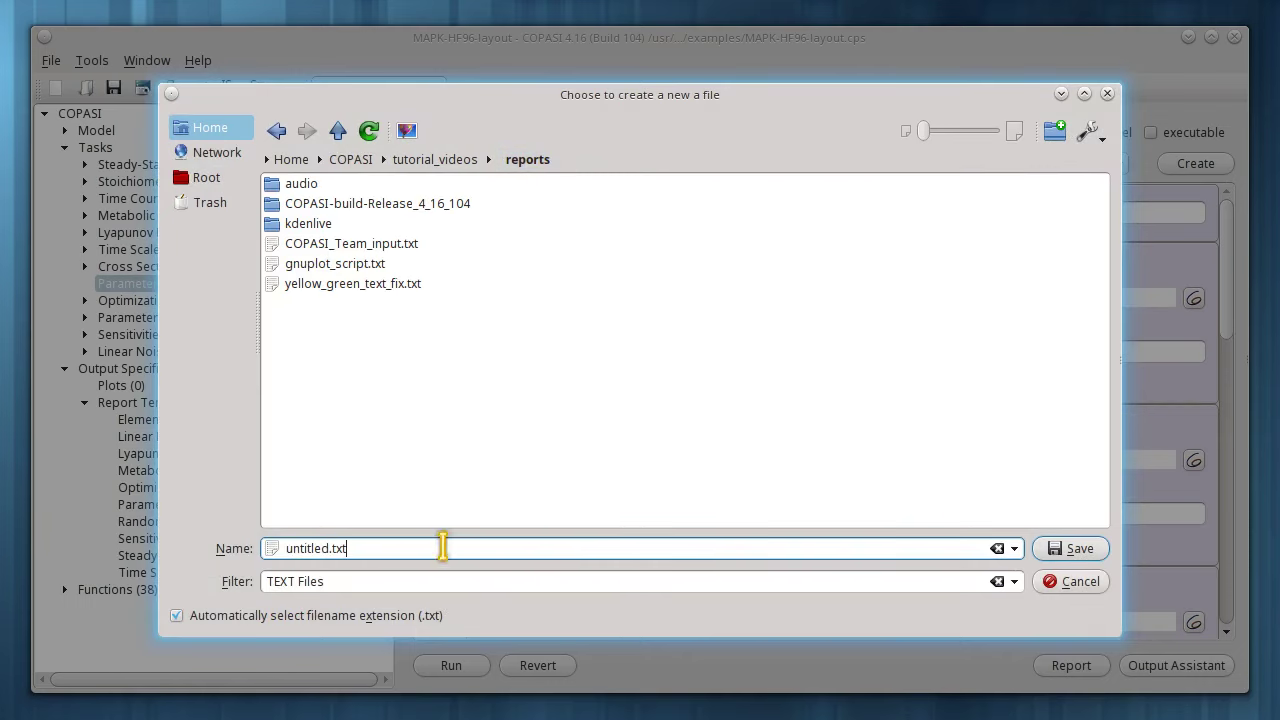
key(BackSpace)
key(BackSpace)
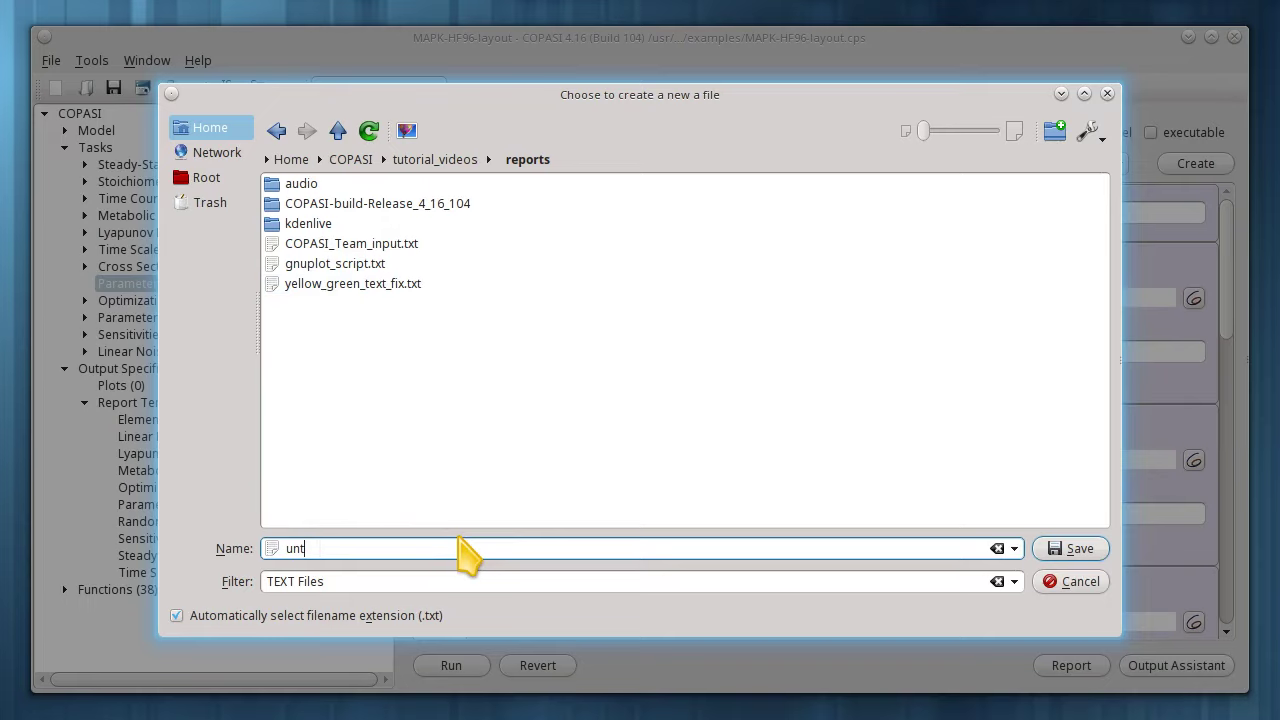
key(BackSpace)
key(BackSpace)
key(BackSpace)
text(re)
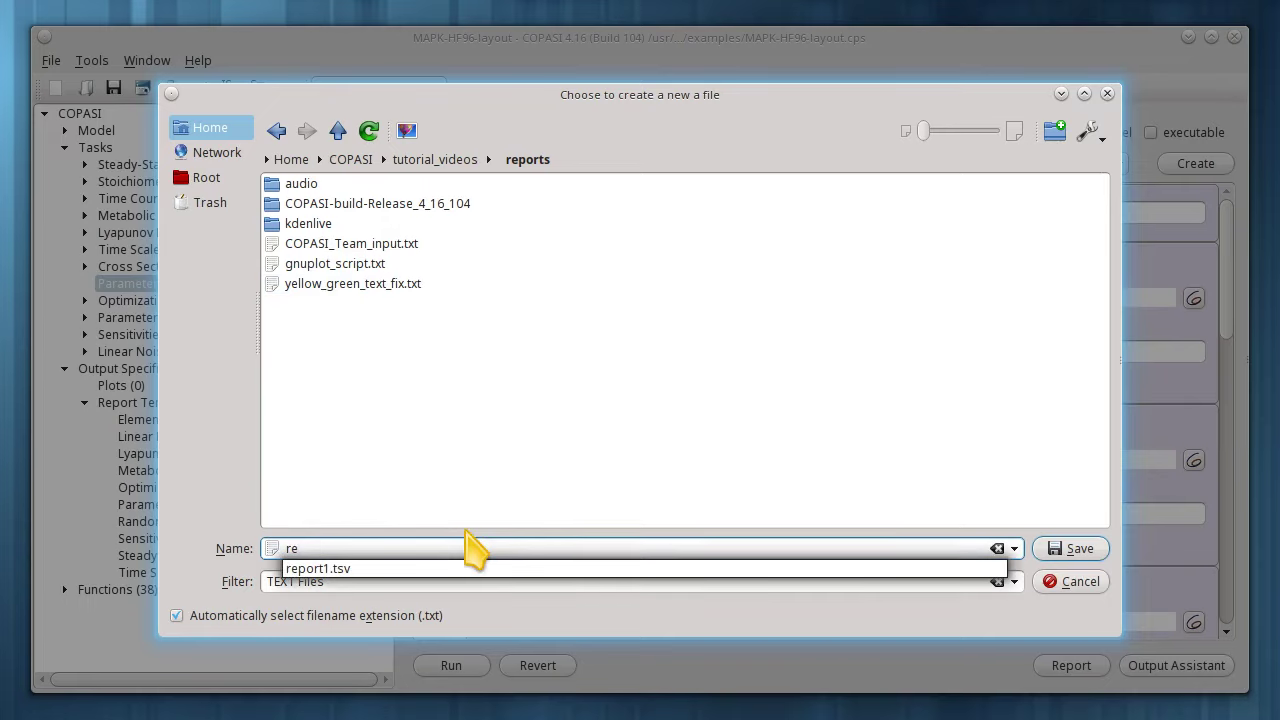
click(465, 569)
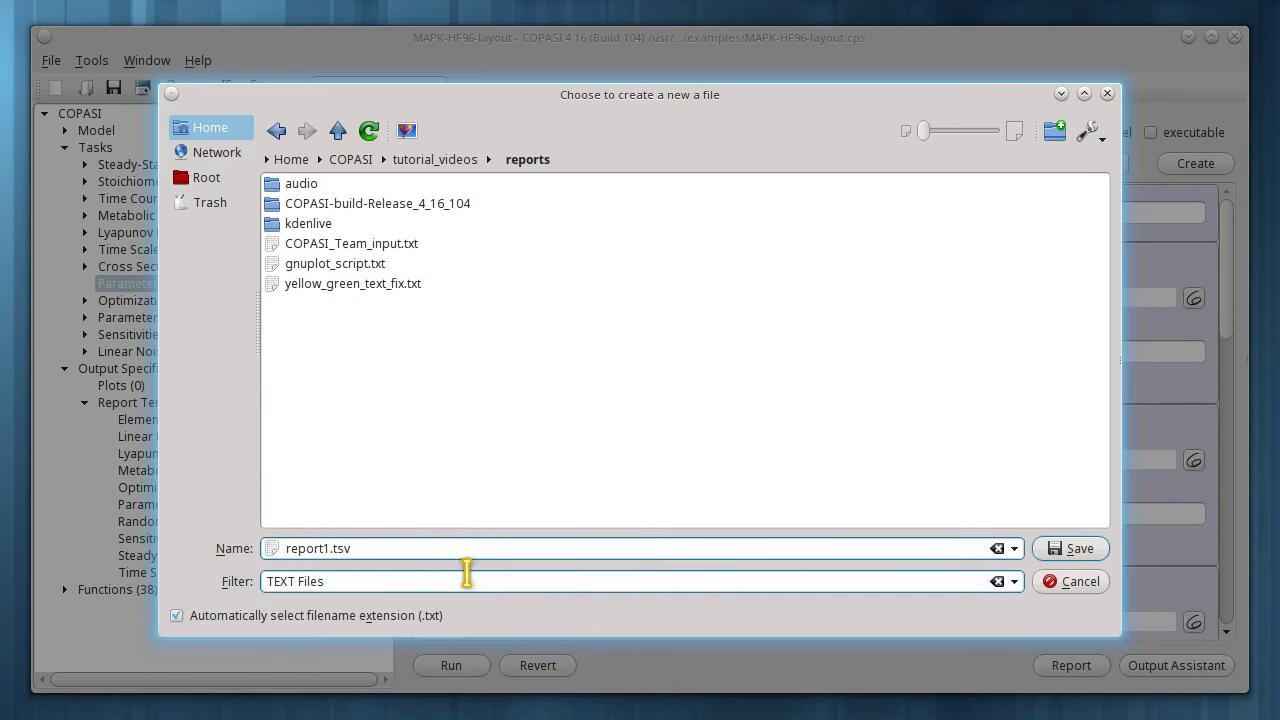
click(1078, 550)
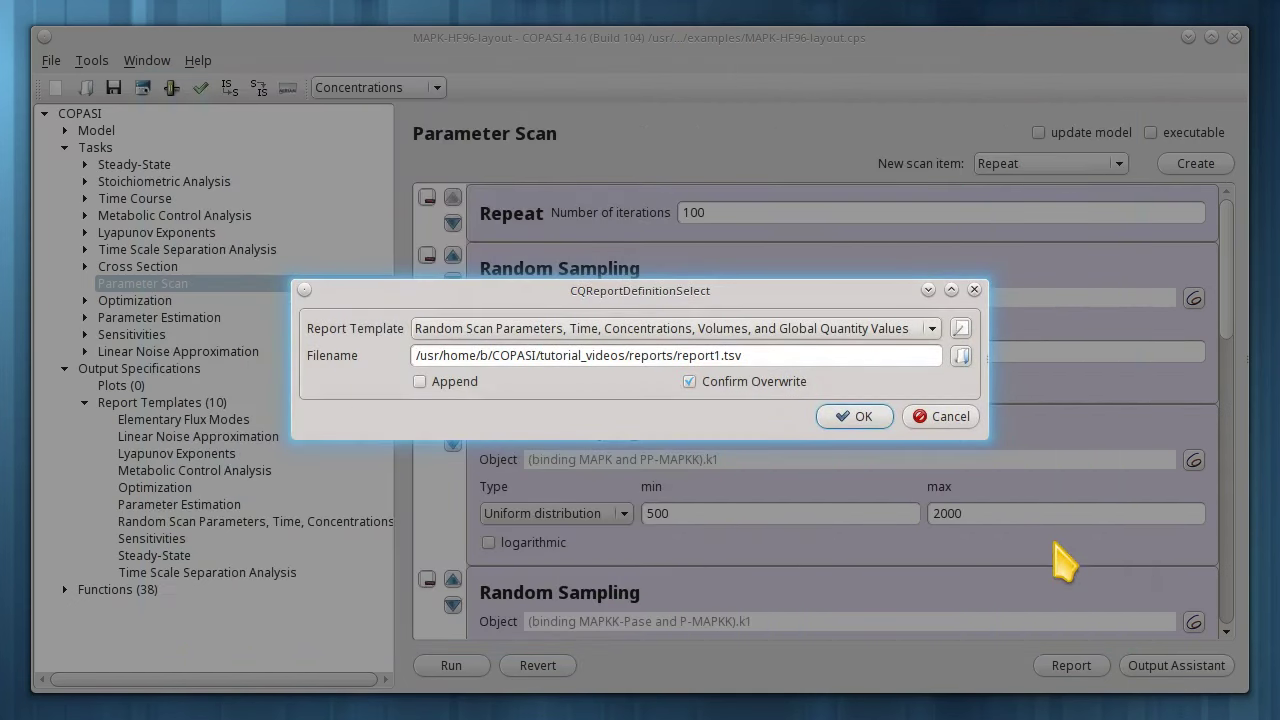
Close the report settings, run the parameter scan and confirm overwriting the report file.
click(858, 418)
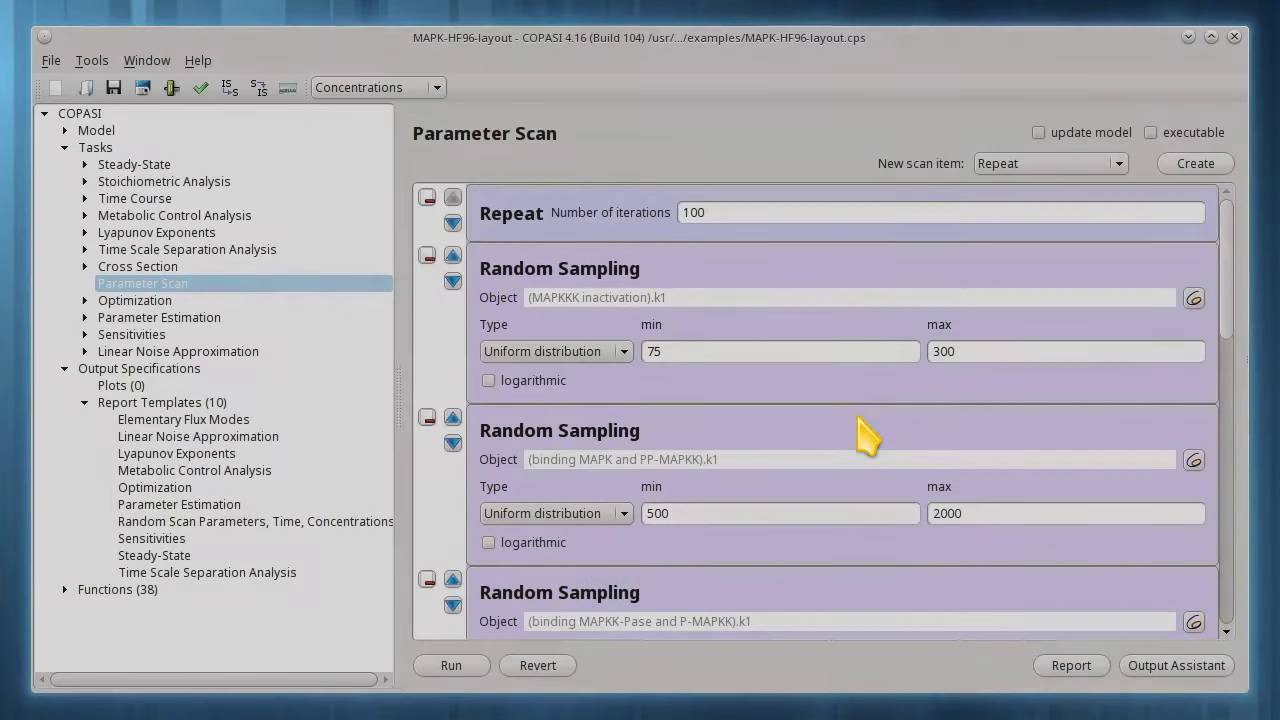
click(452, 665)
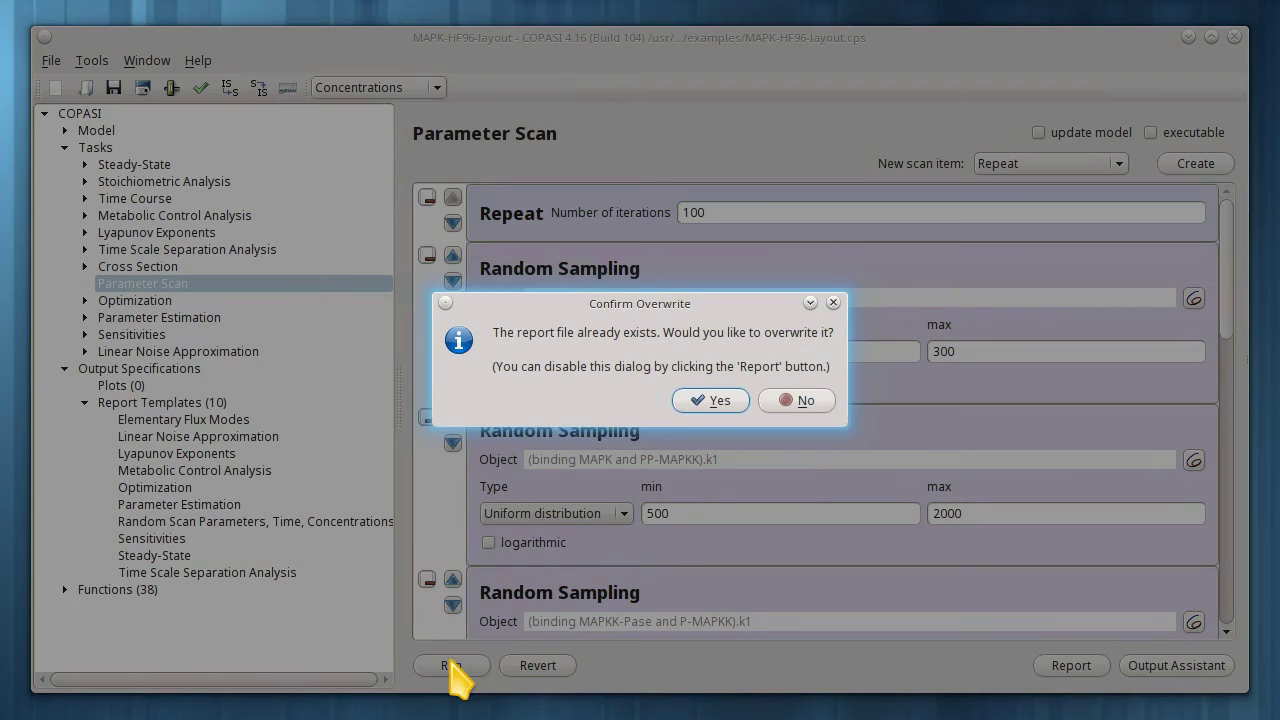
click(712, 401)
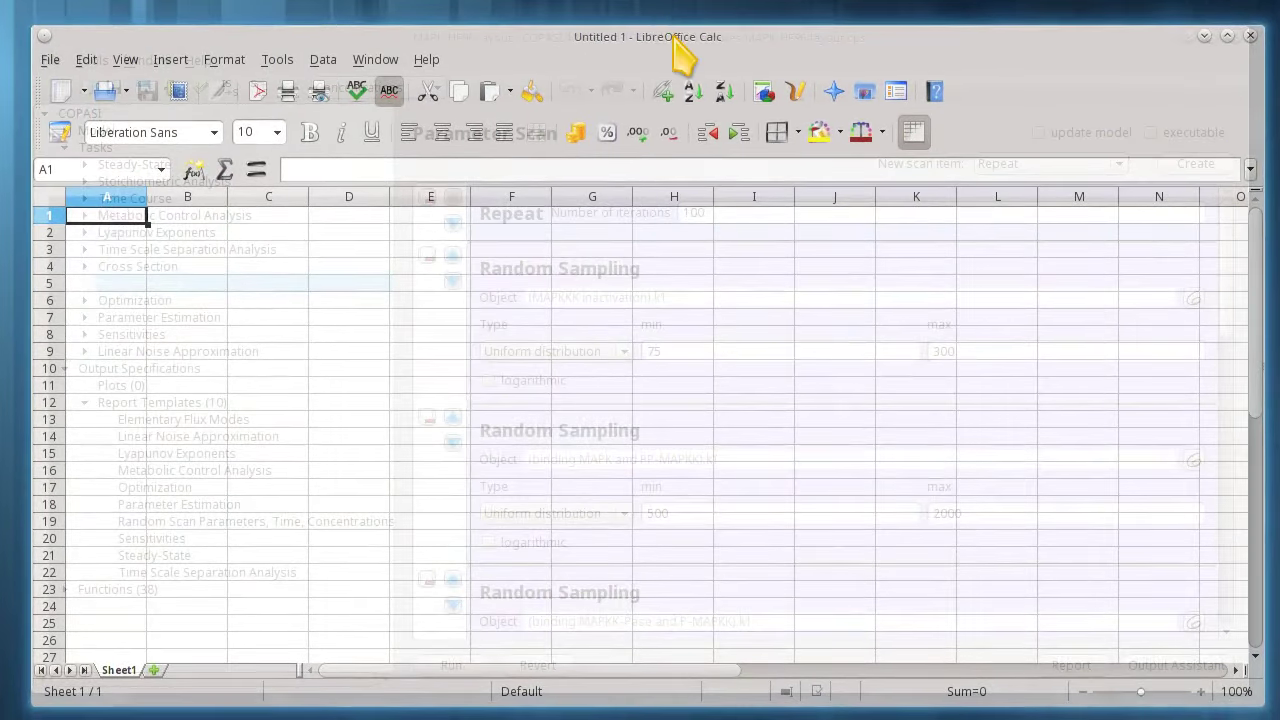
Open report1.tsv in Calc with the tab-separated import settings.
click(86, 91)
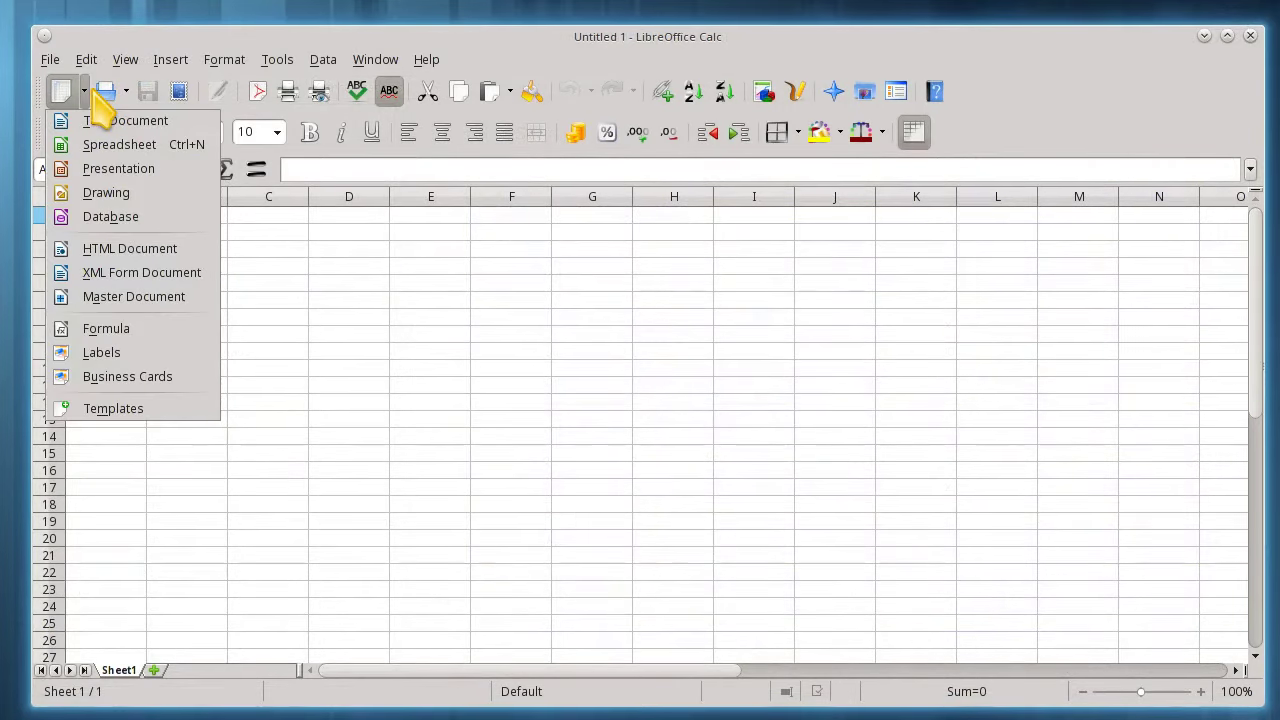
click(105, 91)
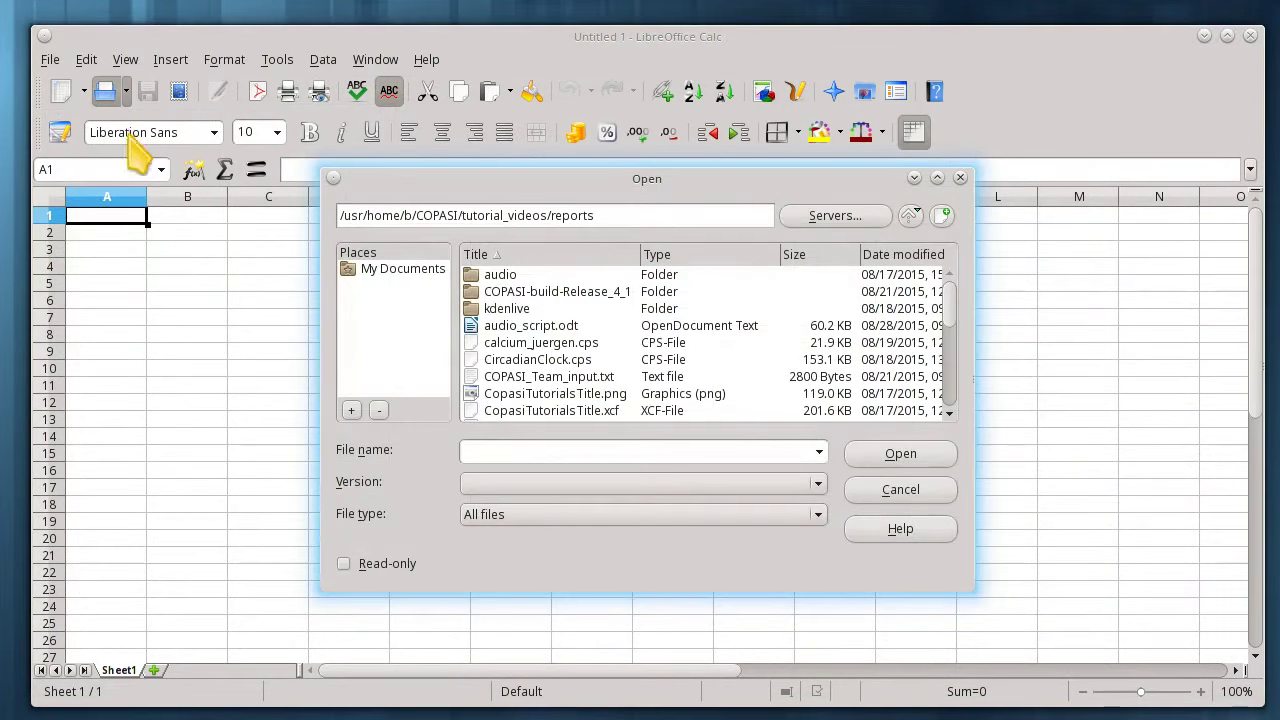
scroll(534, 342, down, 3)
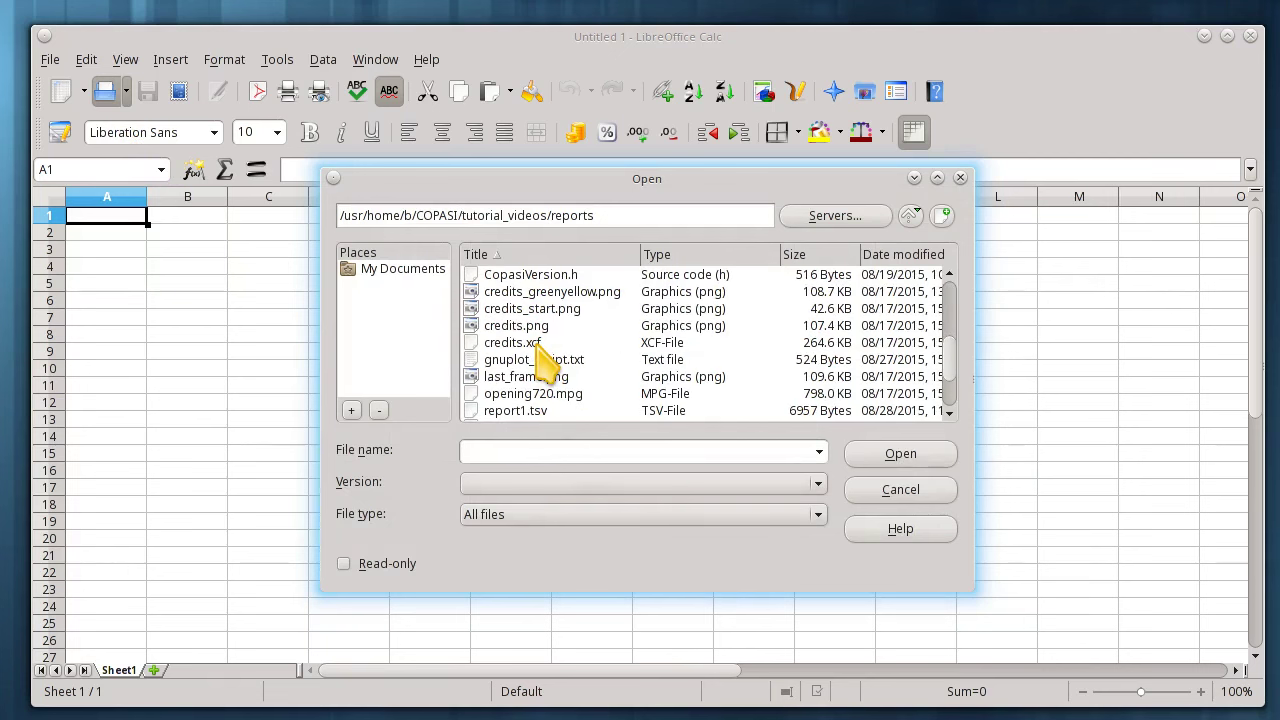
click(535, 410)
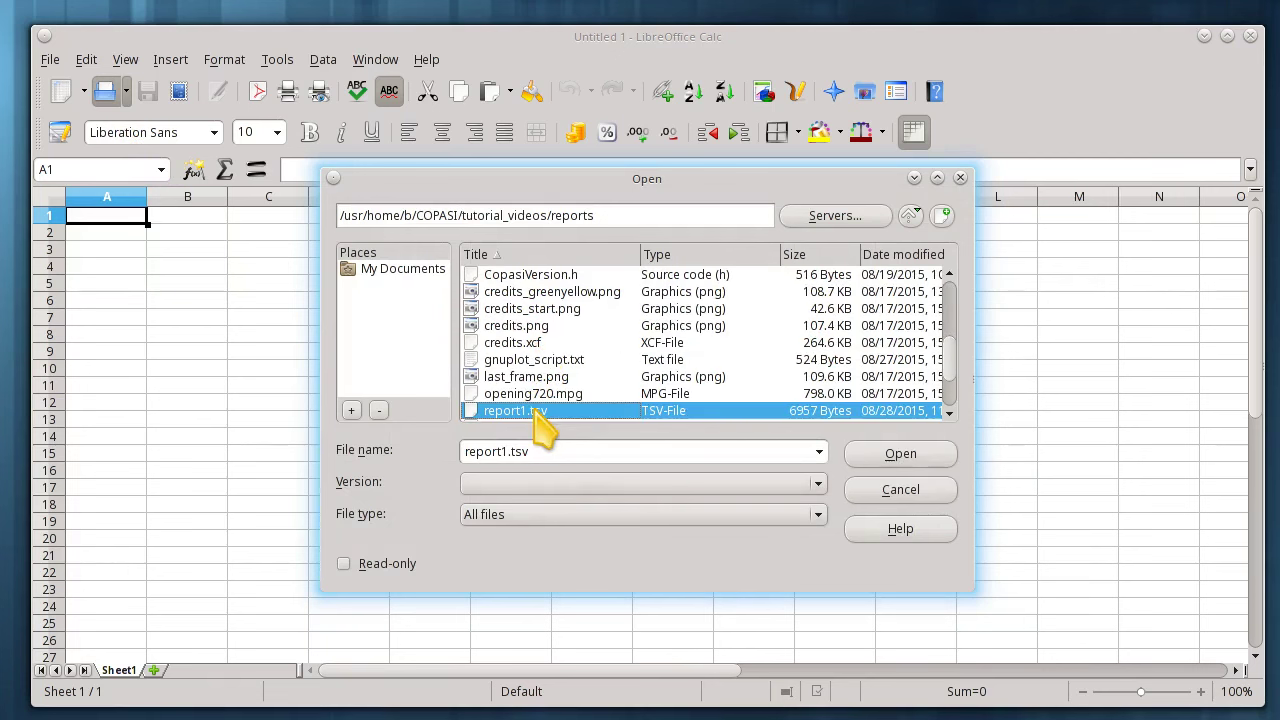
click(888, 455)
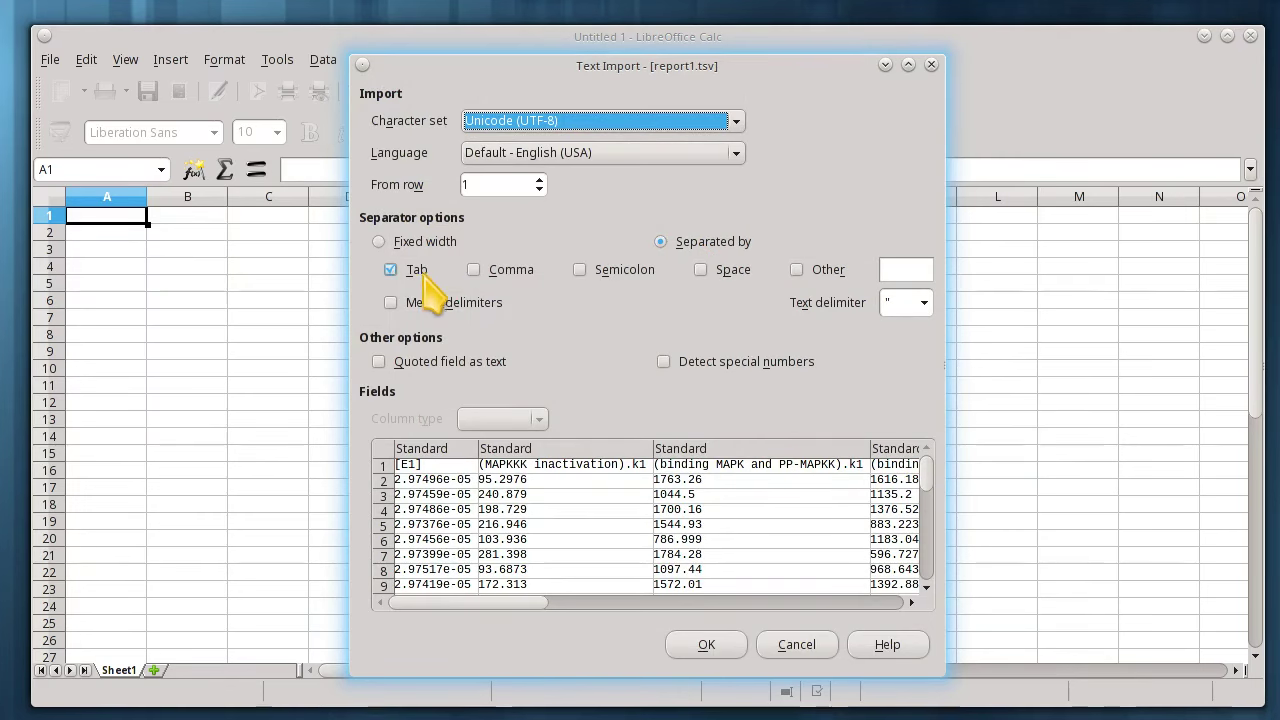
click(707, 644)
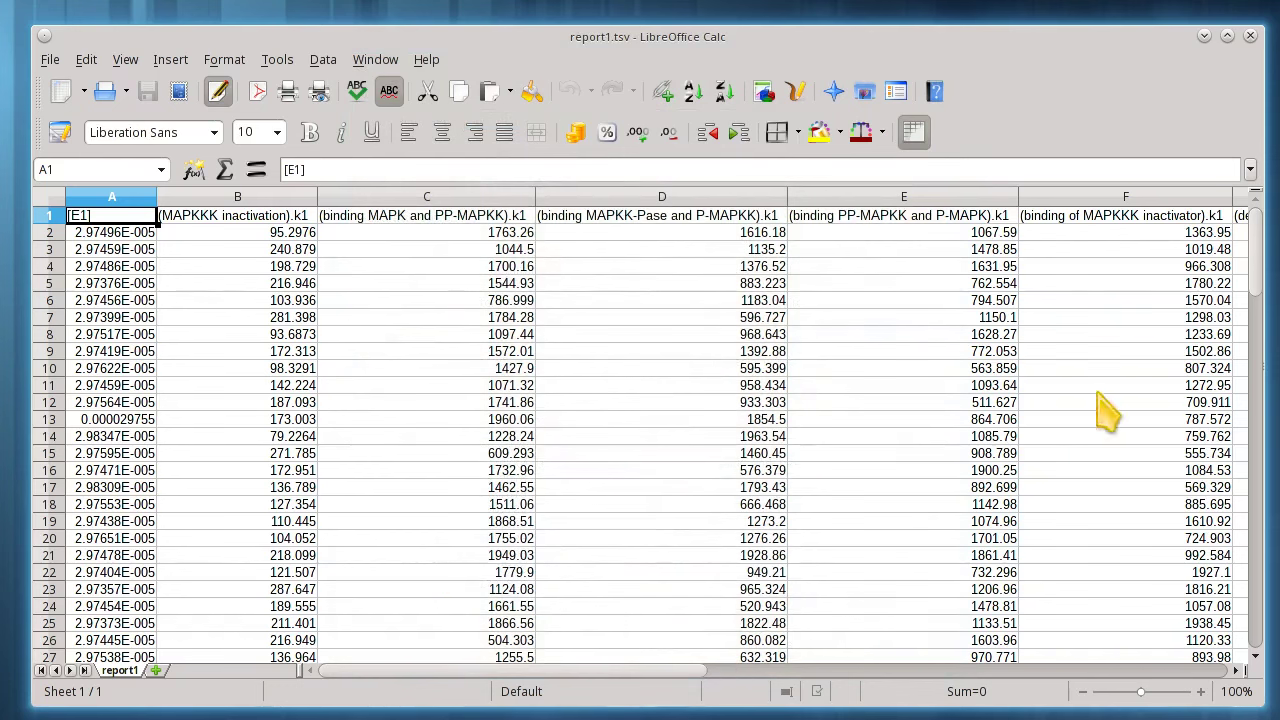
Split the sheet below the header row and move Calc aside to reveal COPASI.
drag(1252, 178, 1252, 228)
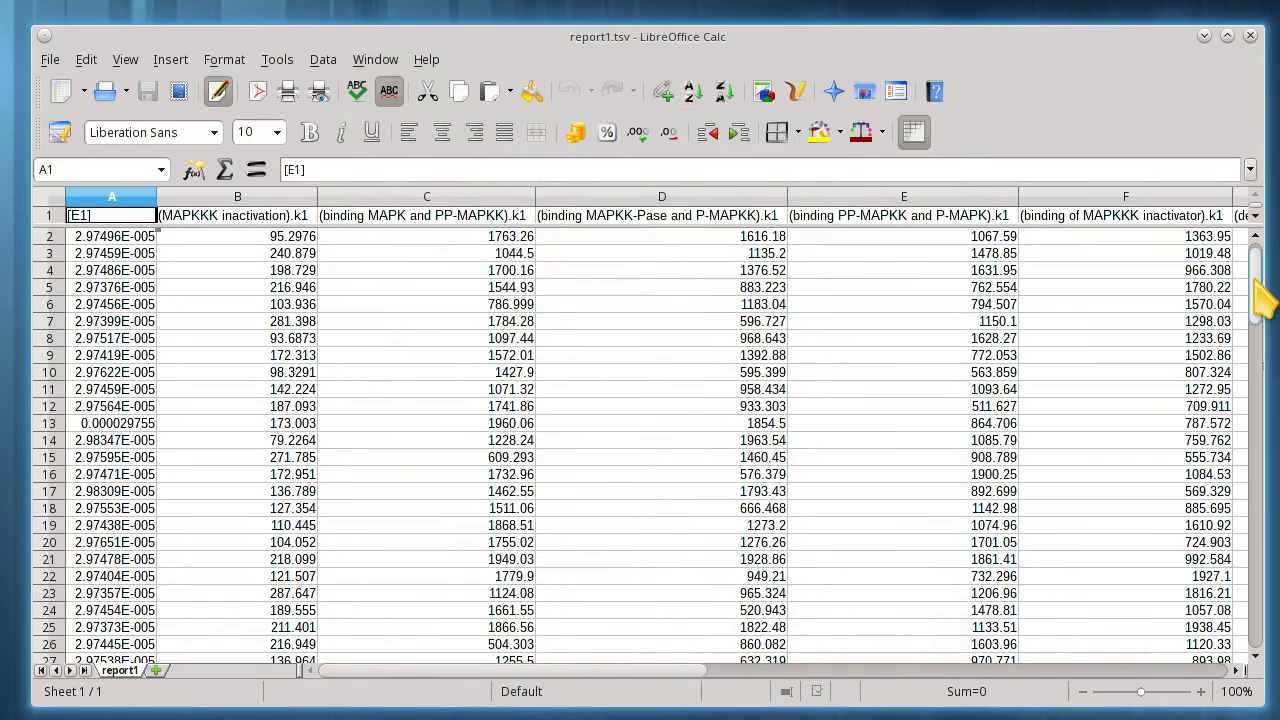
drag(1255, 290, 1270, 258)
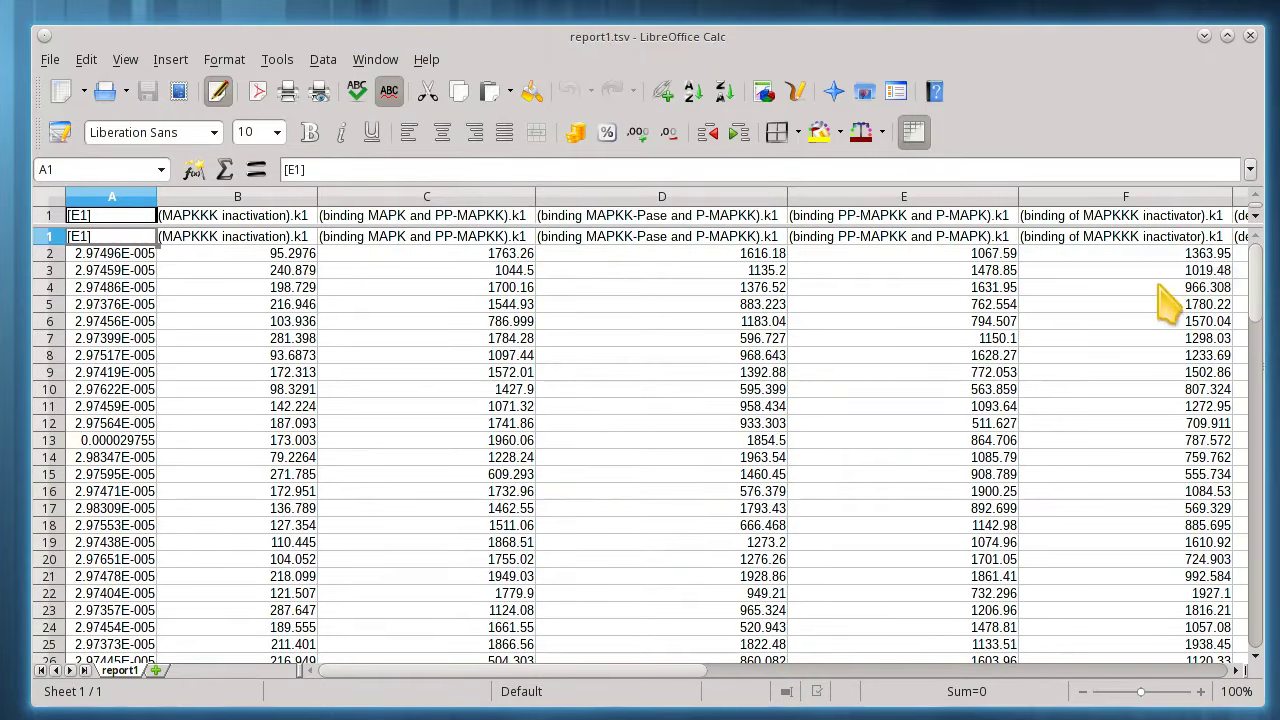
drag(672, 672, 531, 672)
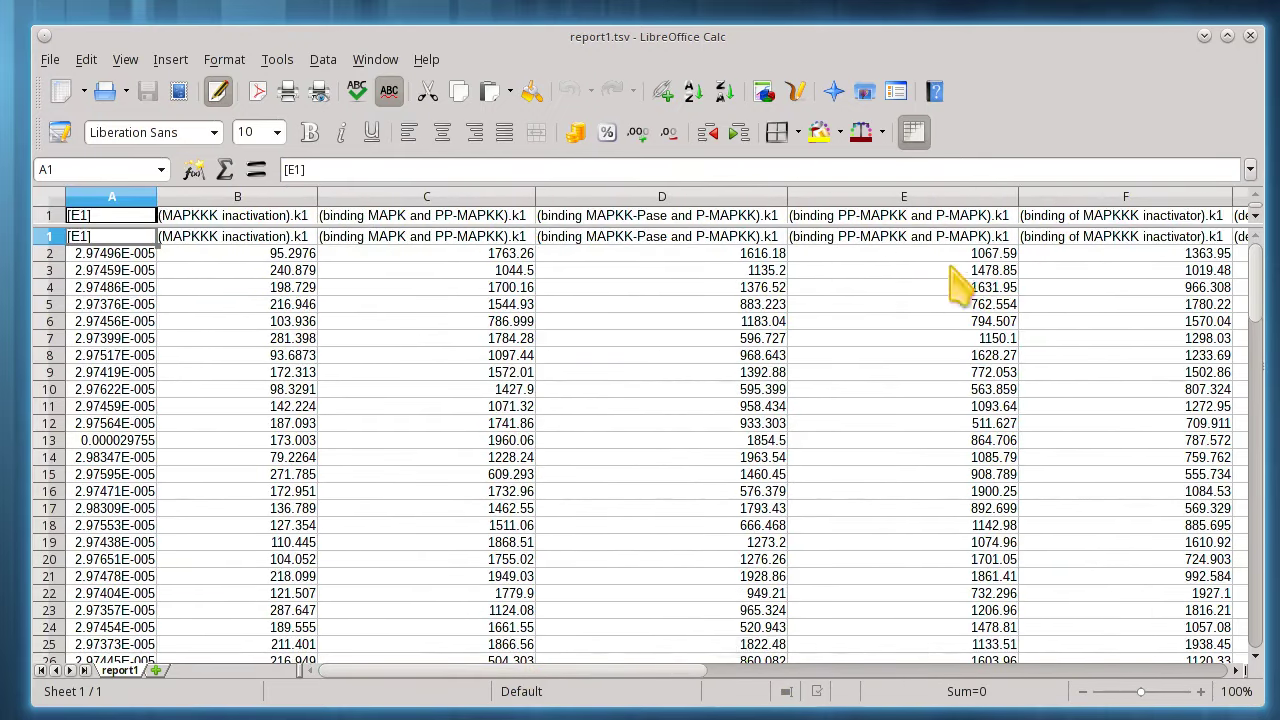
drag(617, 57, 240, 715)
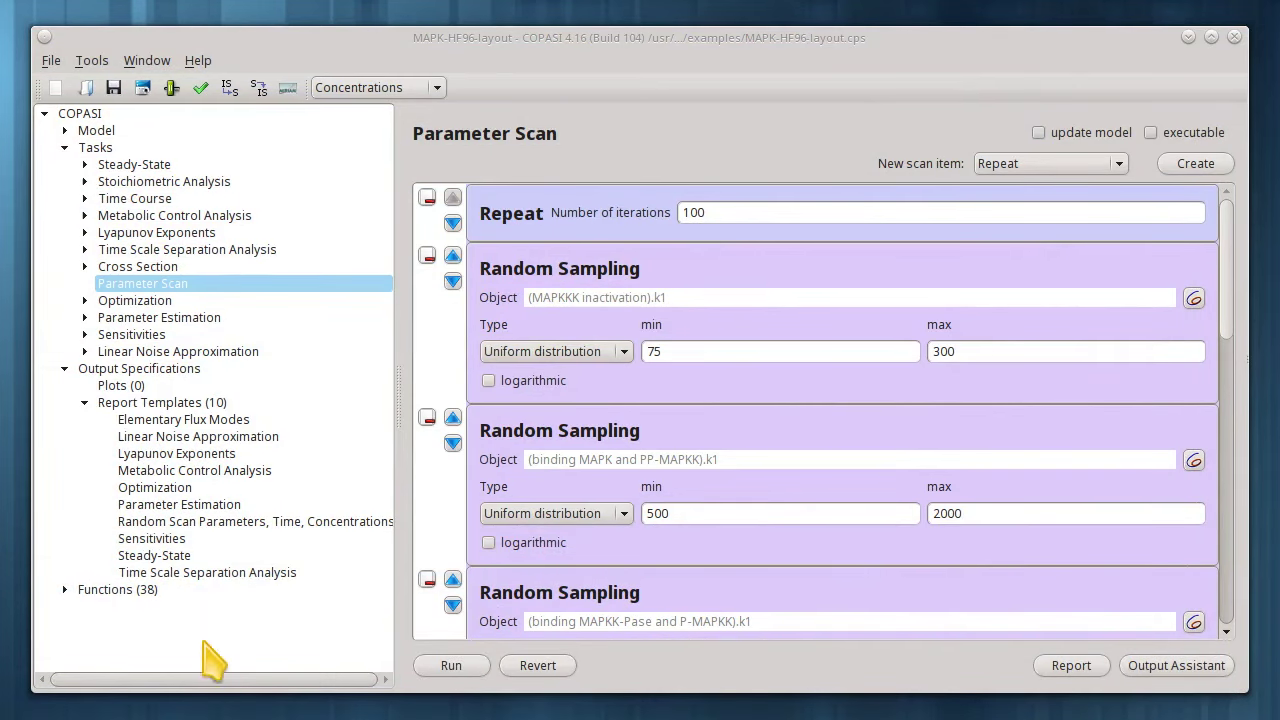
Add a header text item '<table border="1" bgcolor="#D4E9FF"><tr><th>' to the Random Scan template.
click(263, 522)
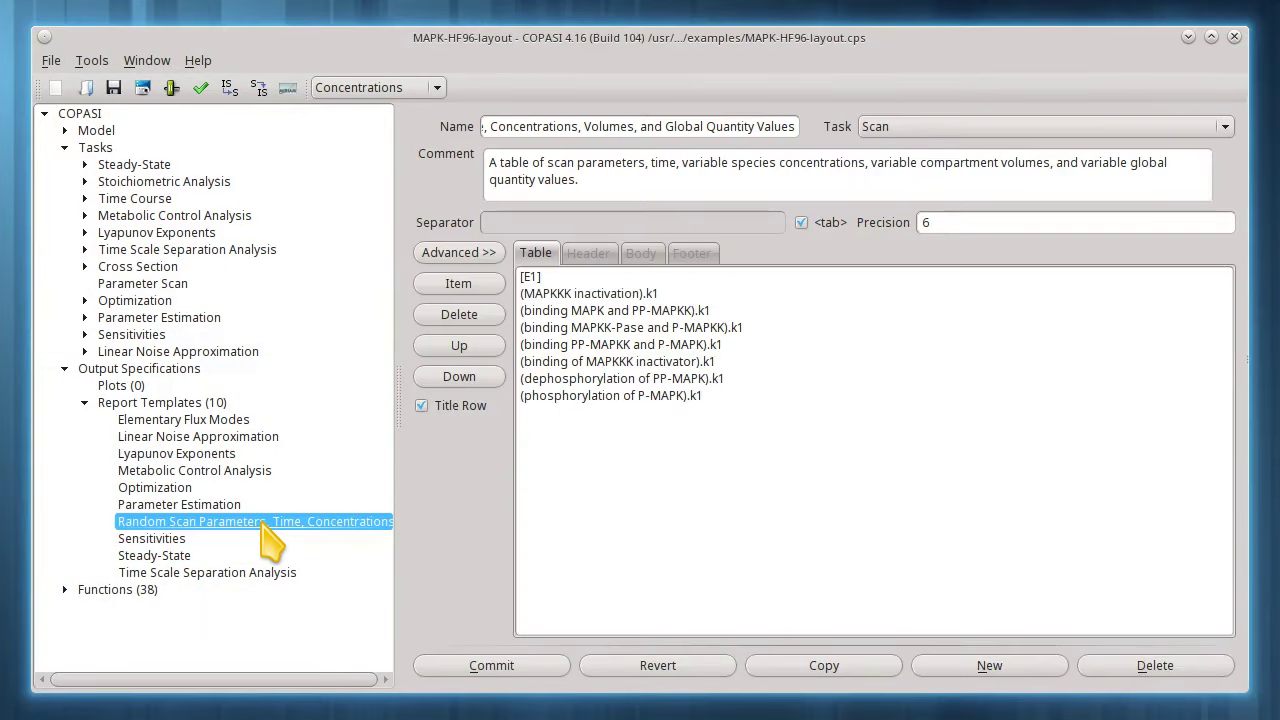
click(470, 253)
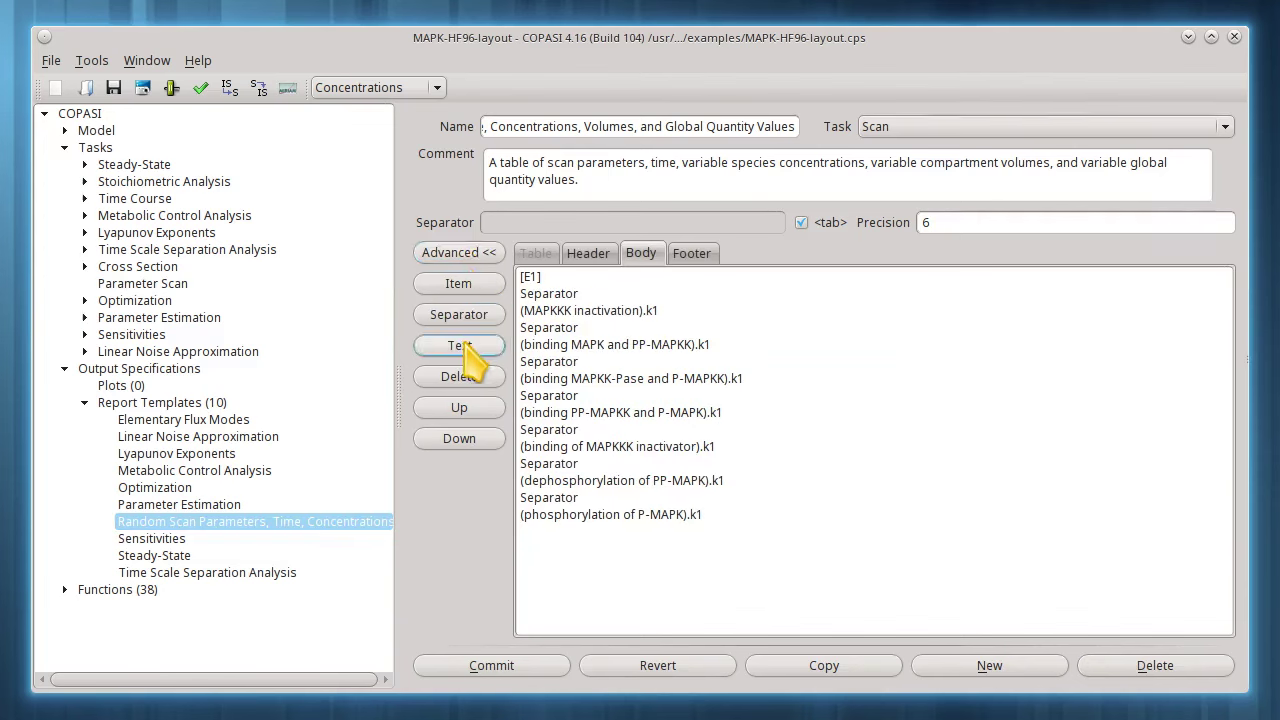
click(586, 253)
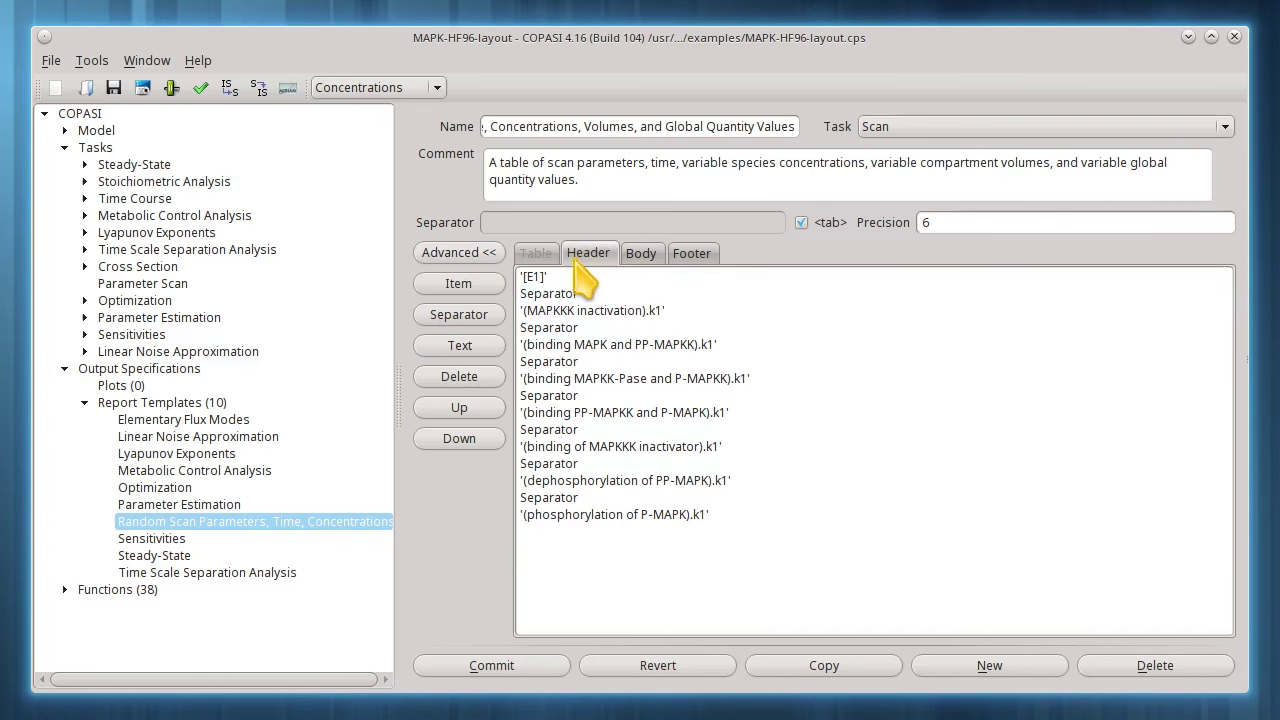
click(460, 346)
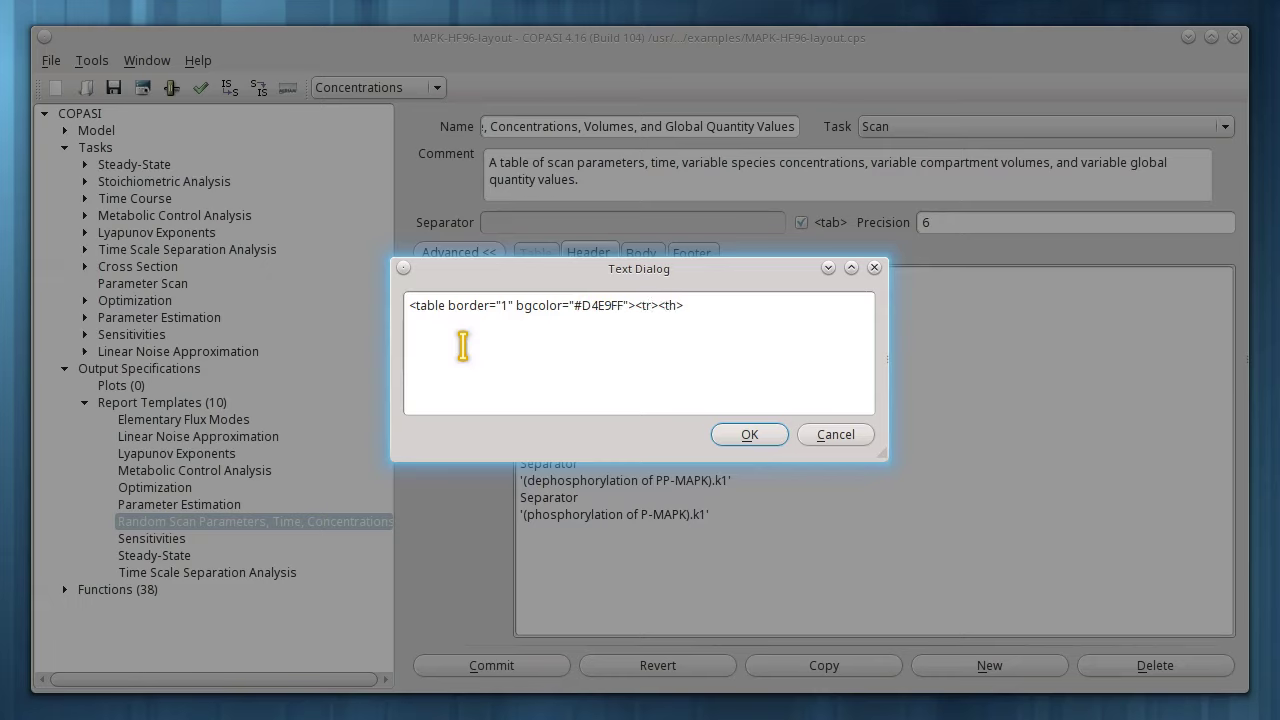
click(756, 436)
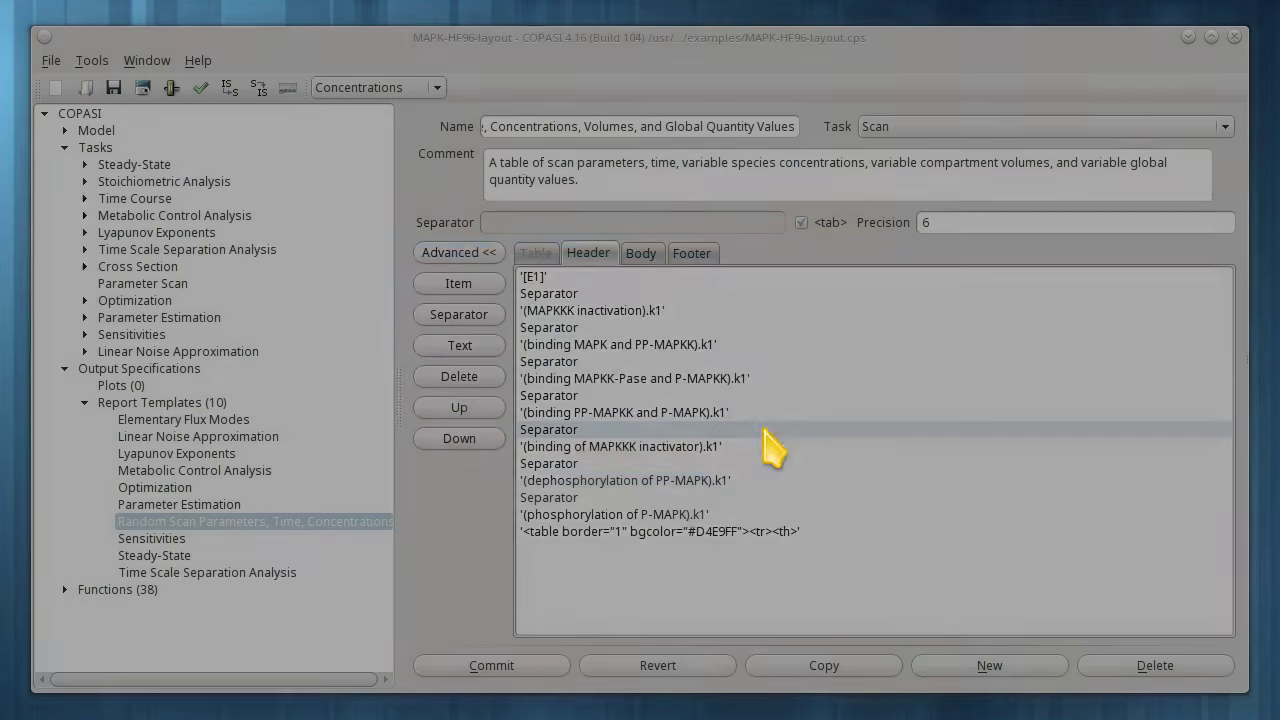
Move the other header rows below the table tag so it comes first.
click(716, 532)
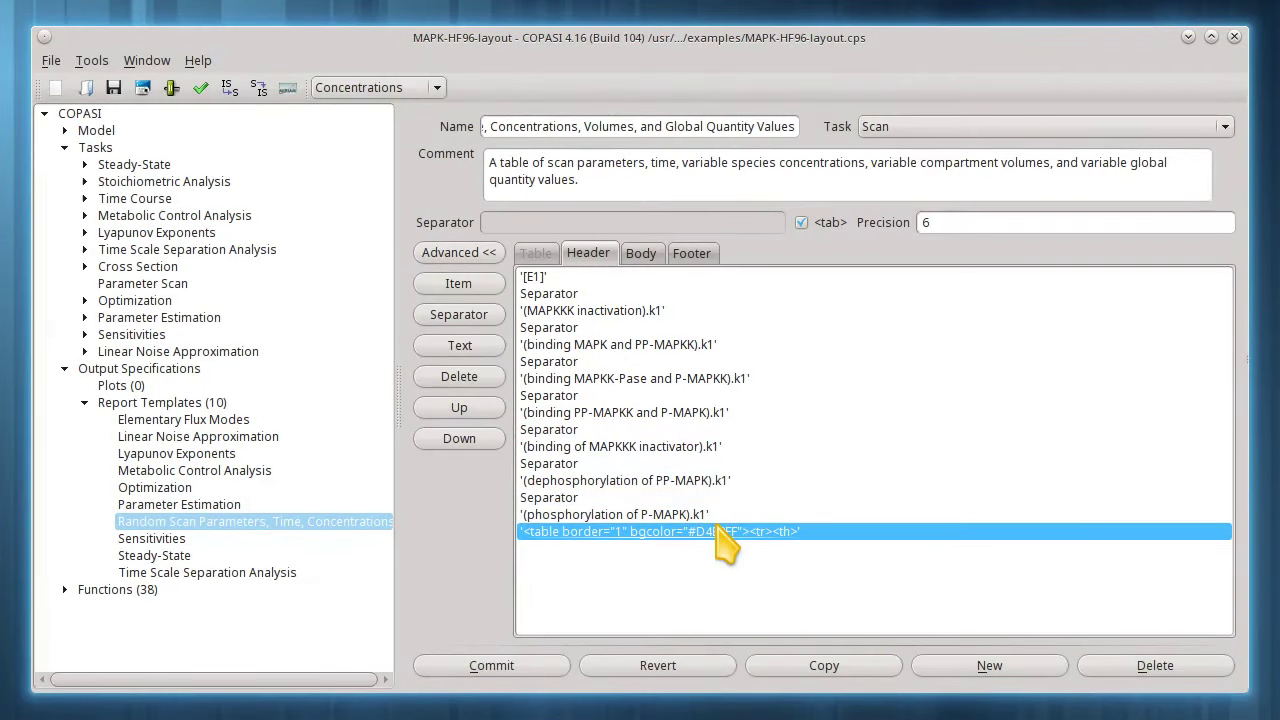
key(ctrl+a)
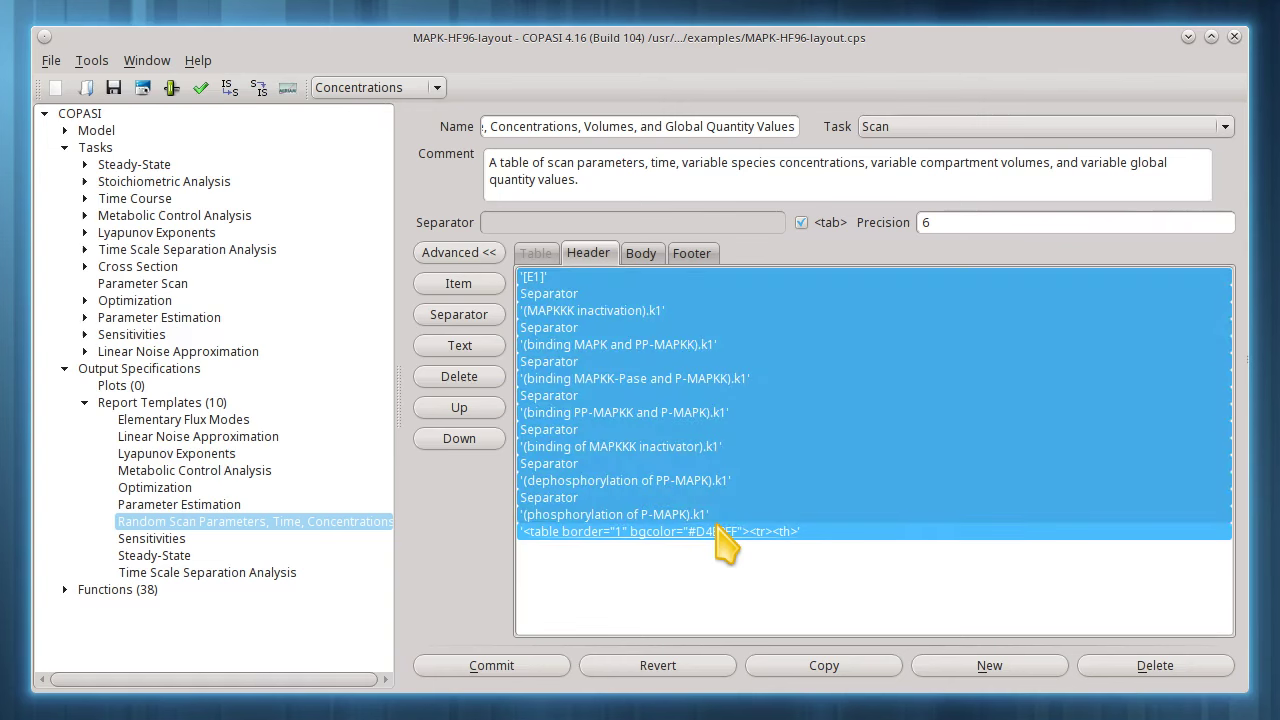
click(474, 442)
click(760, 598)
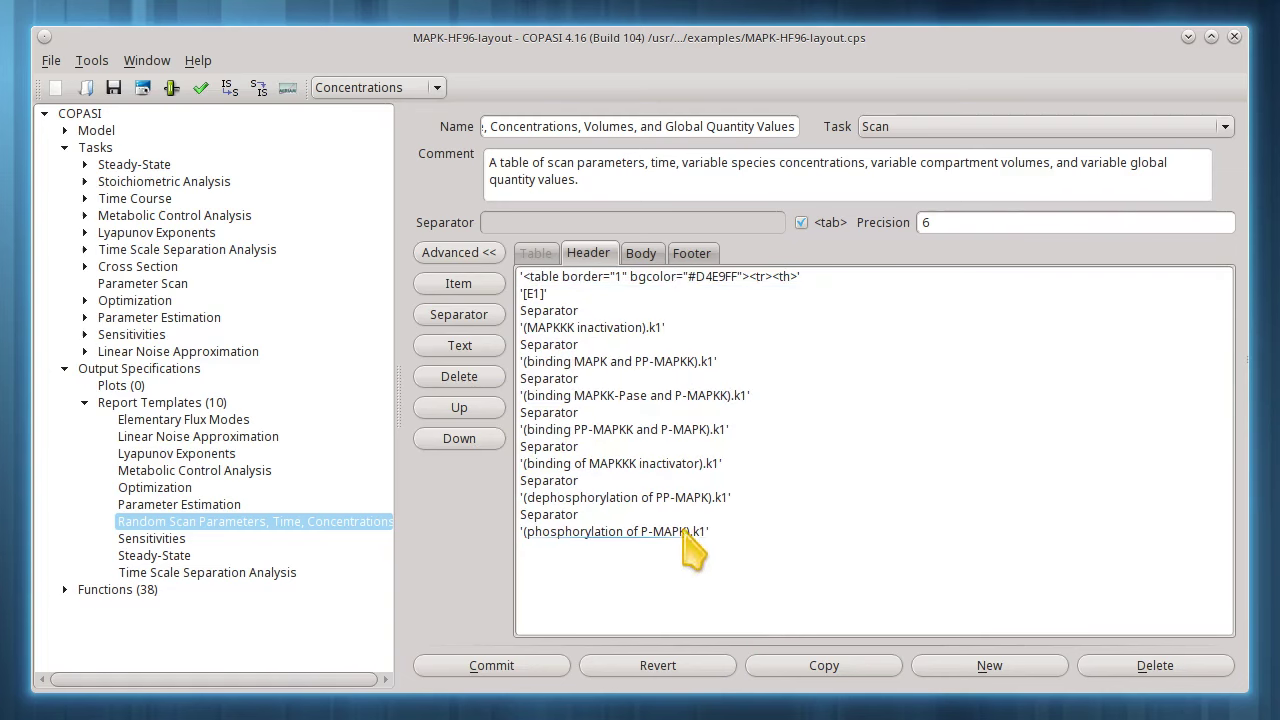
Append three '</th><th>' text entries to the end of the header list.
click(460, 346)
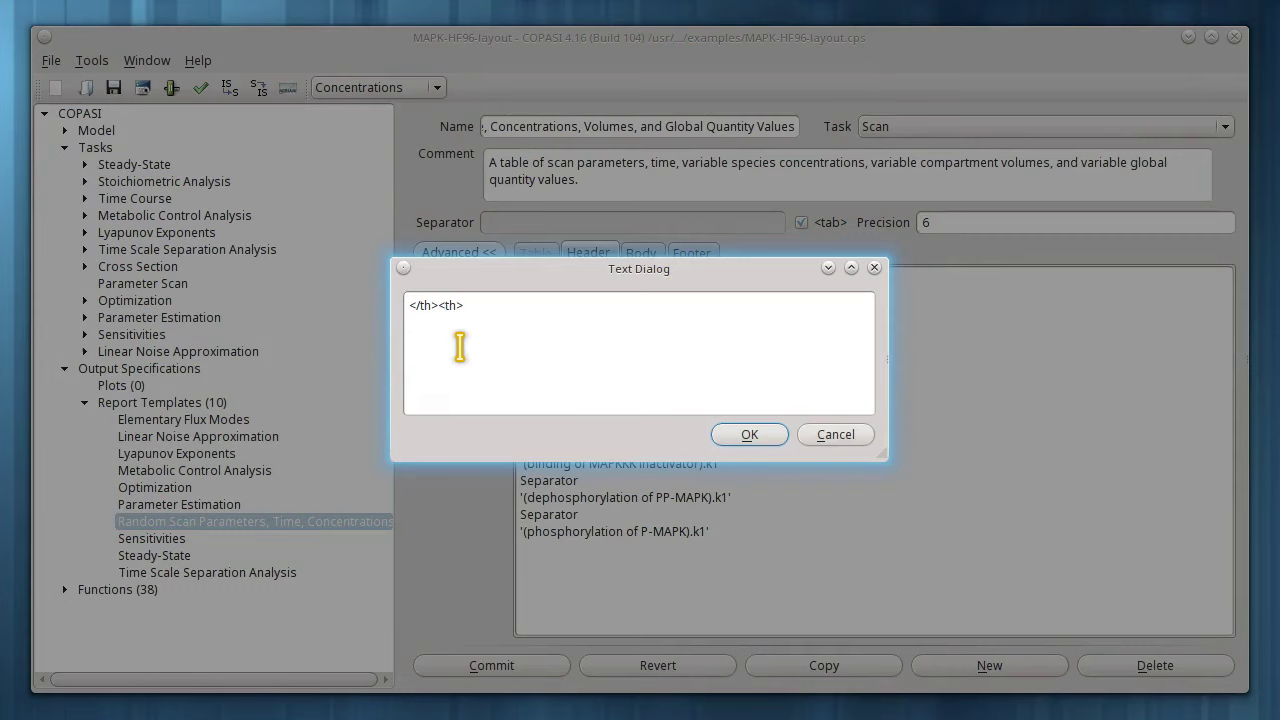
triple_click(424, 306)
key(ctrl+c)
click(758, 440)
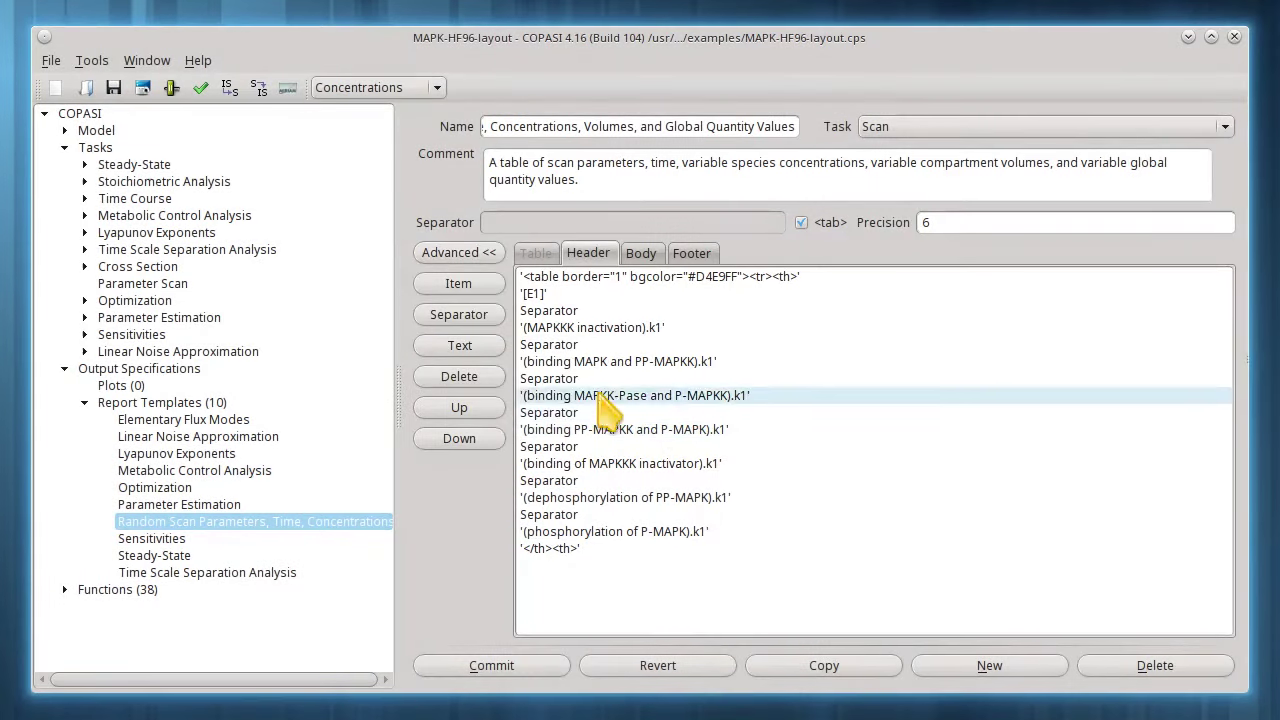
click(460, 345)
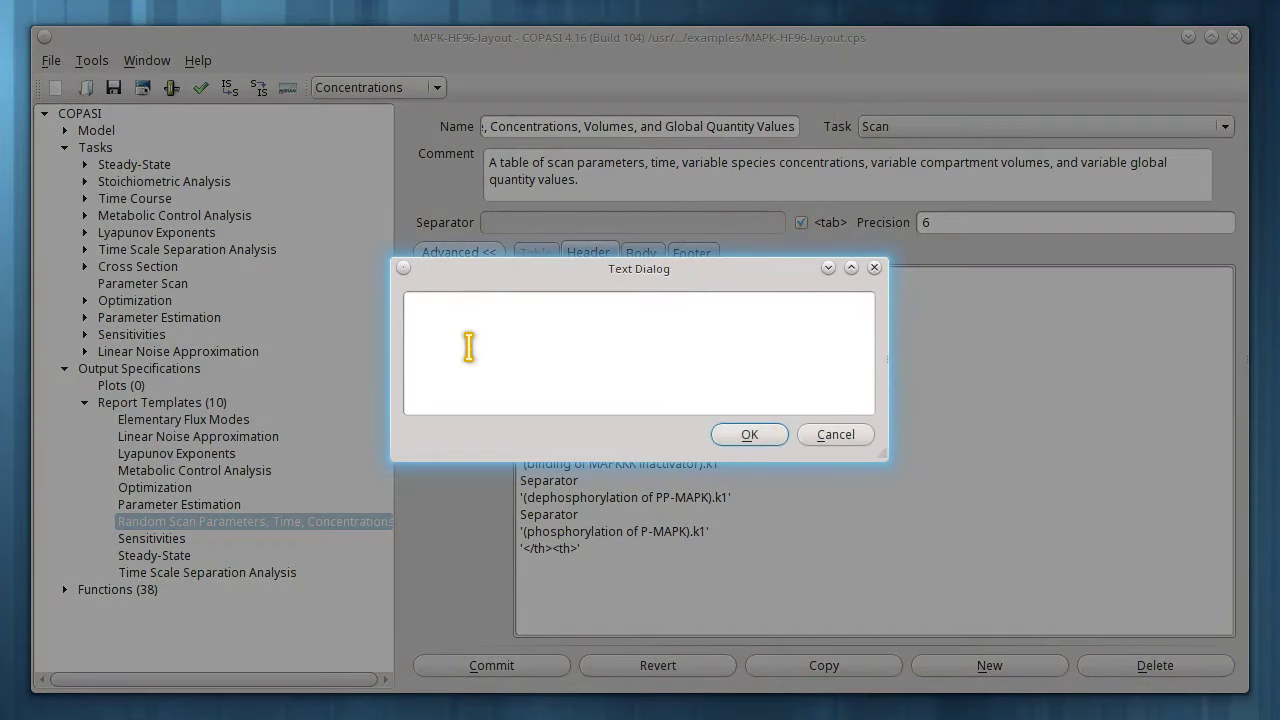
click(760, 440)
click(460, 345)
click(762, 440)
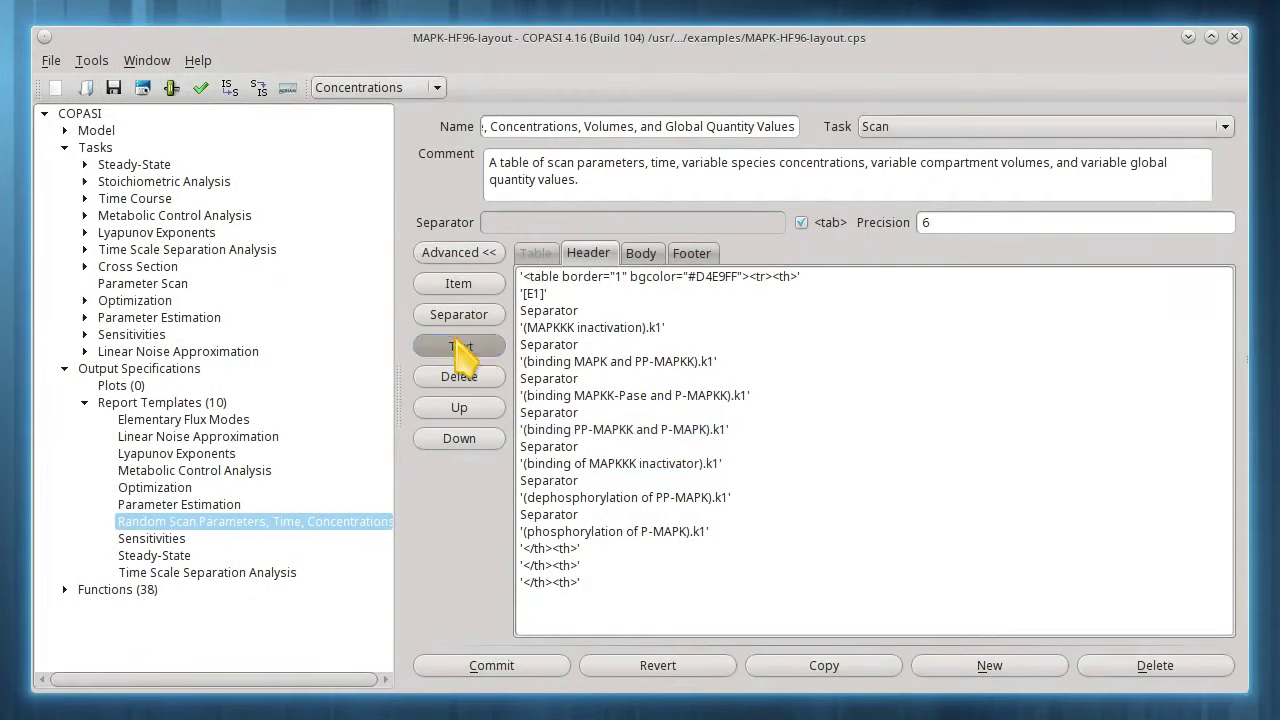
Append four more '</th><th>' text entries, for seven in total.
click(462, 340)
key(ctrl+v)
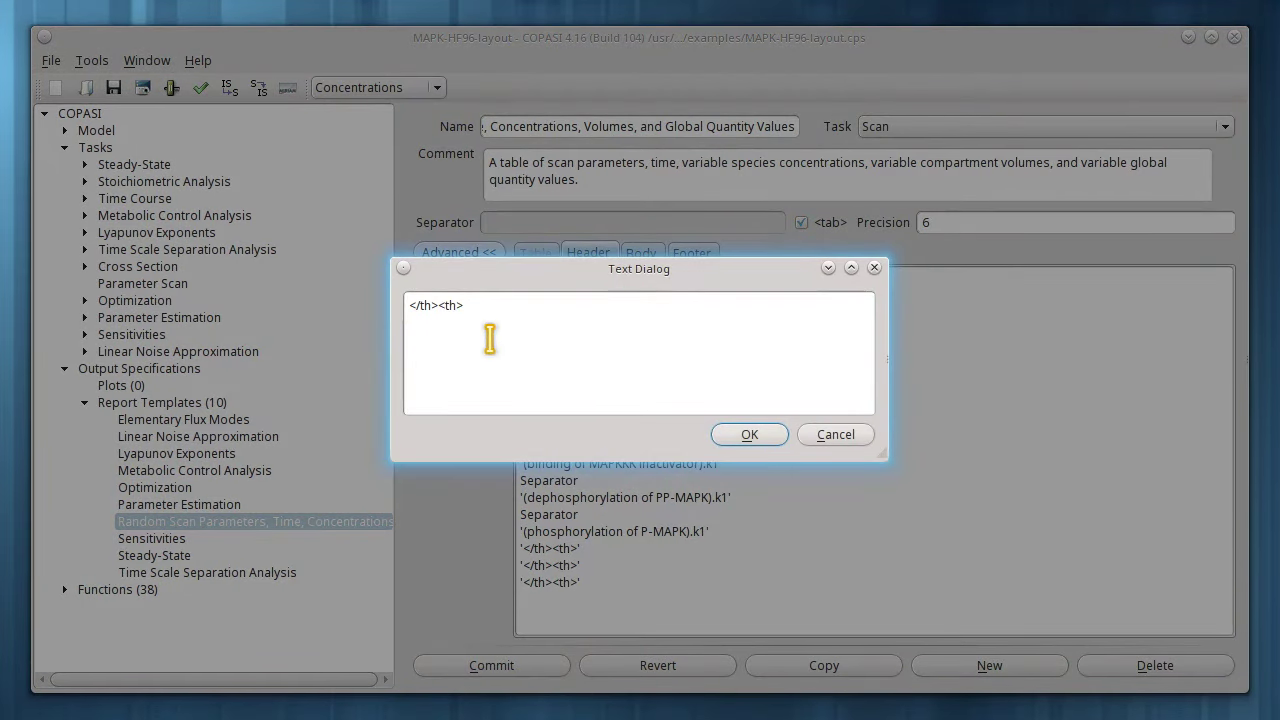
click(740, 436)
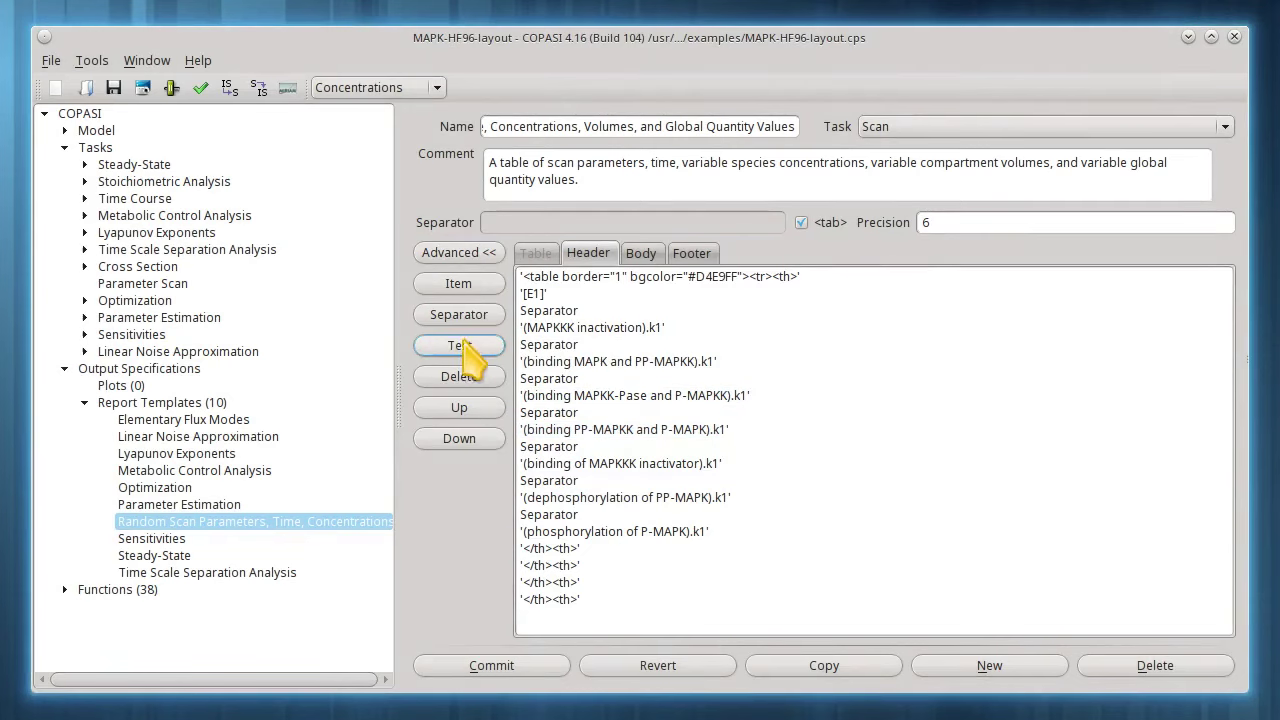
click(460, 345)
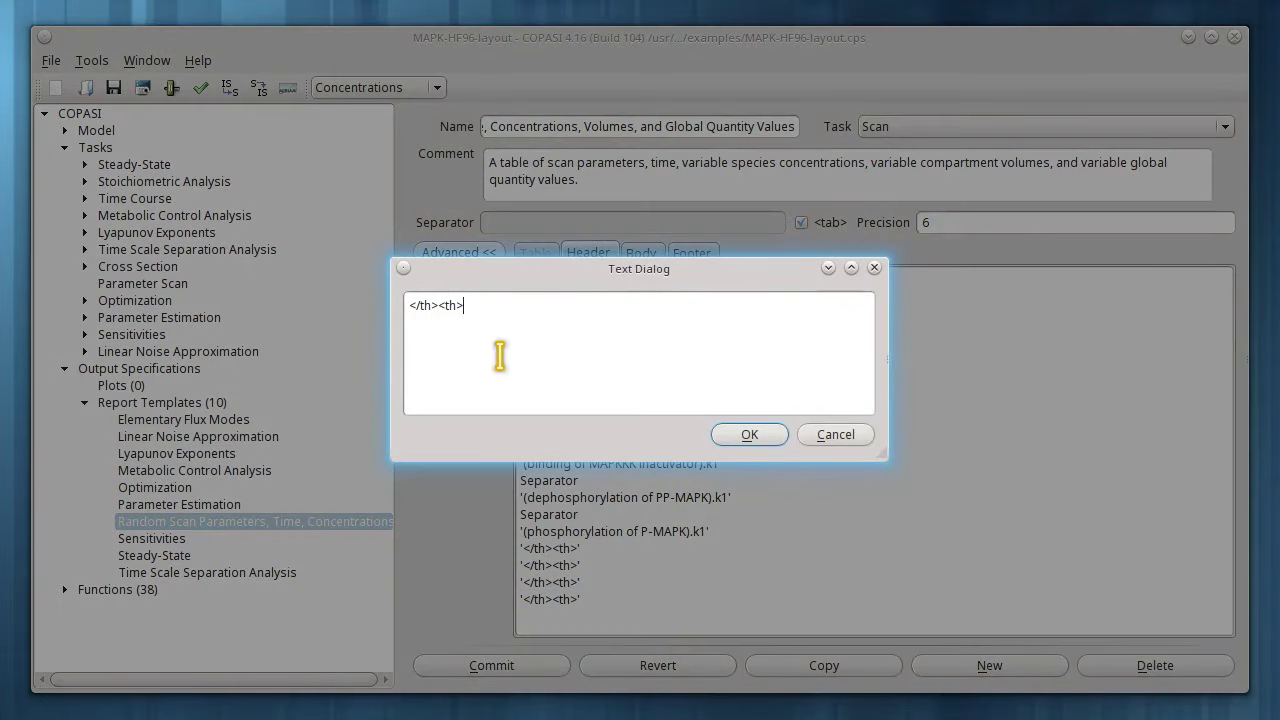
click(752, 436)
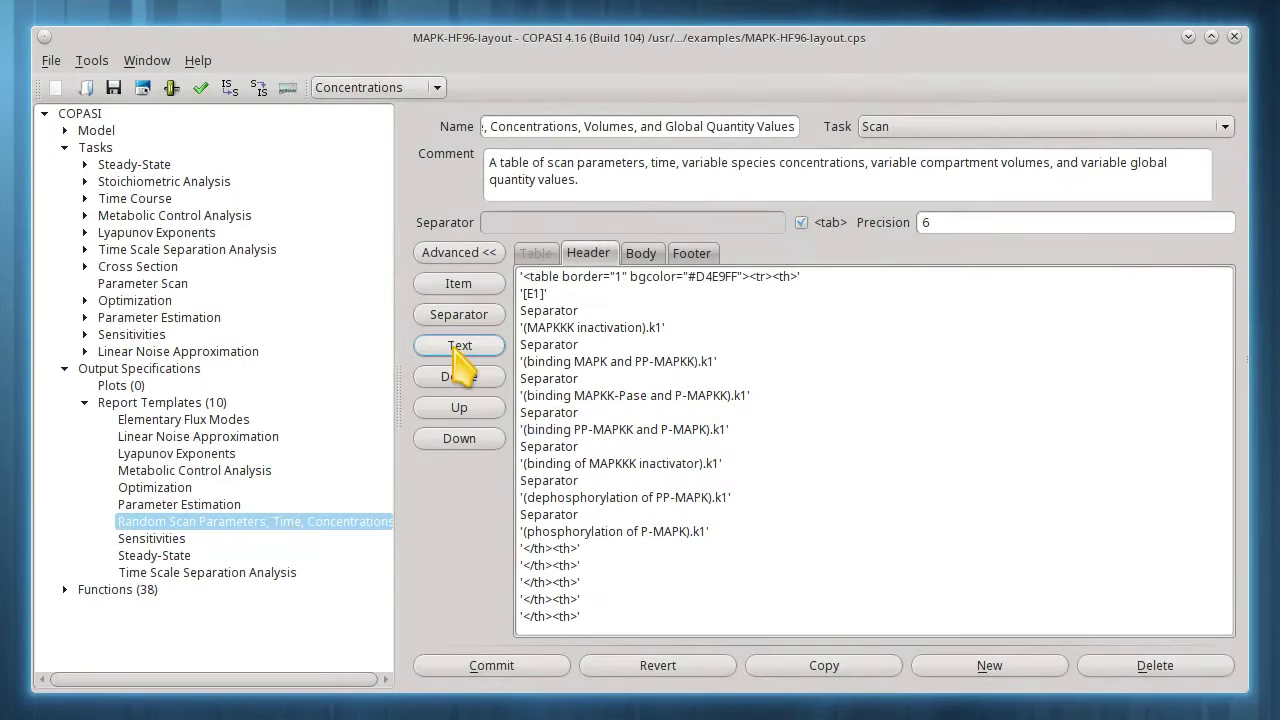
click(460, 345)
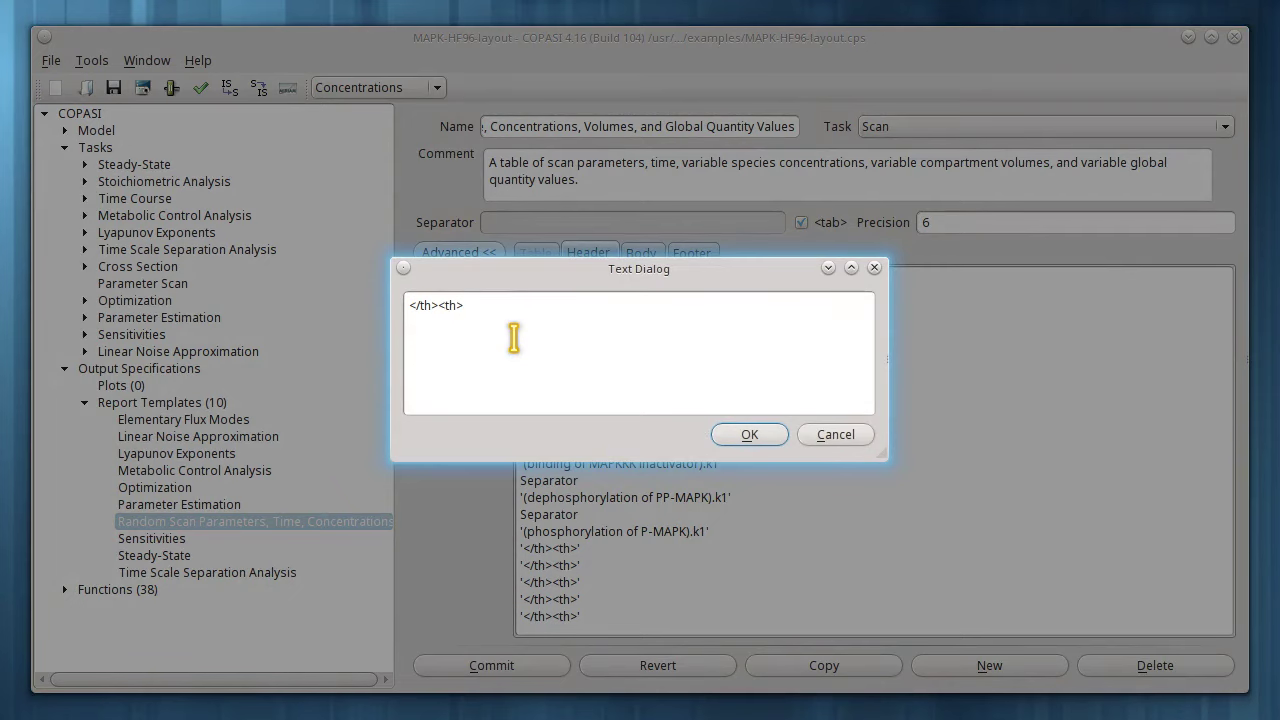
click(752, 435)
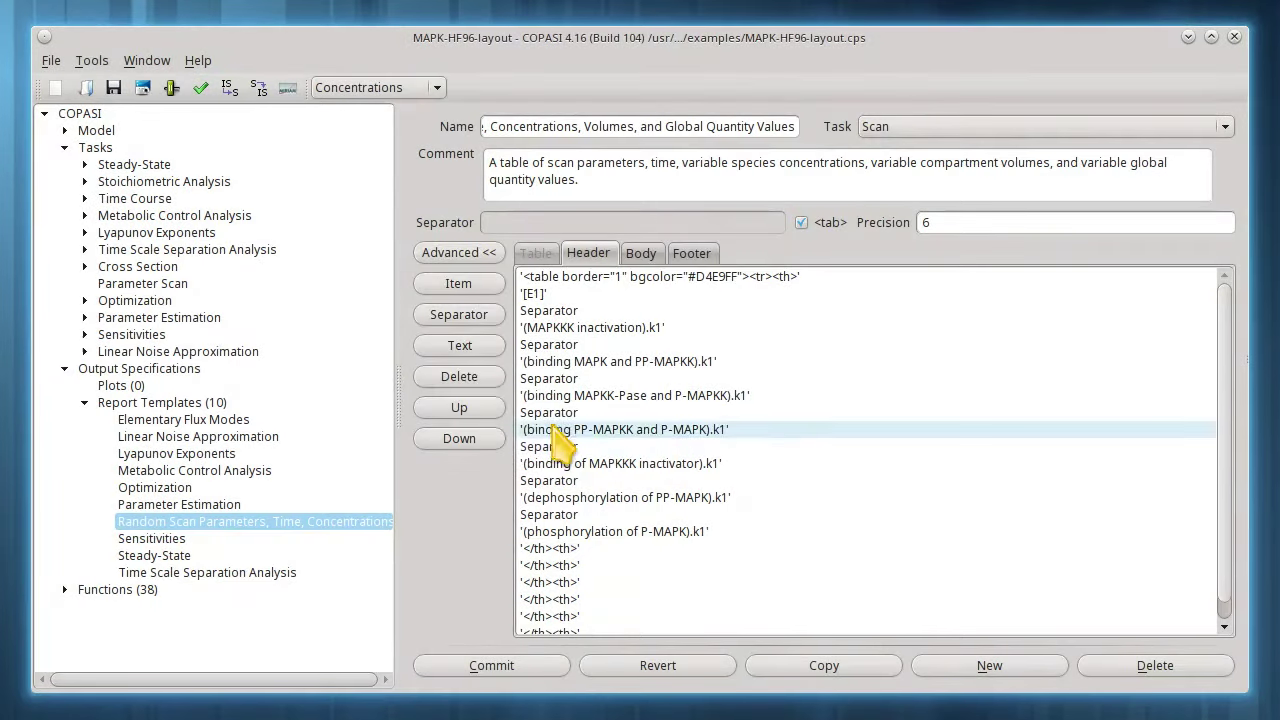
click(461, 345)
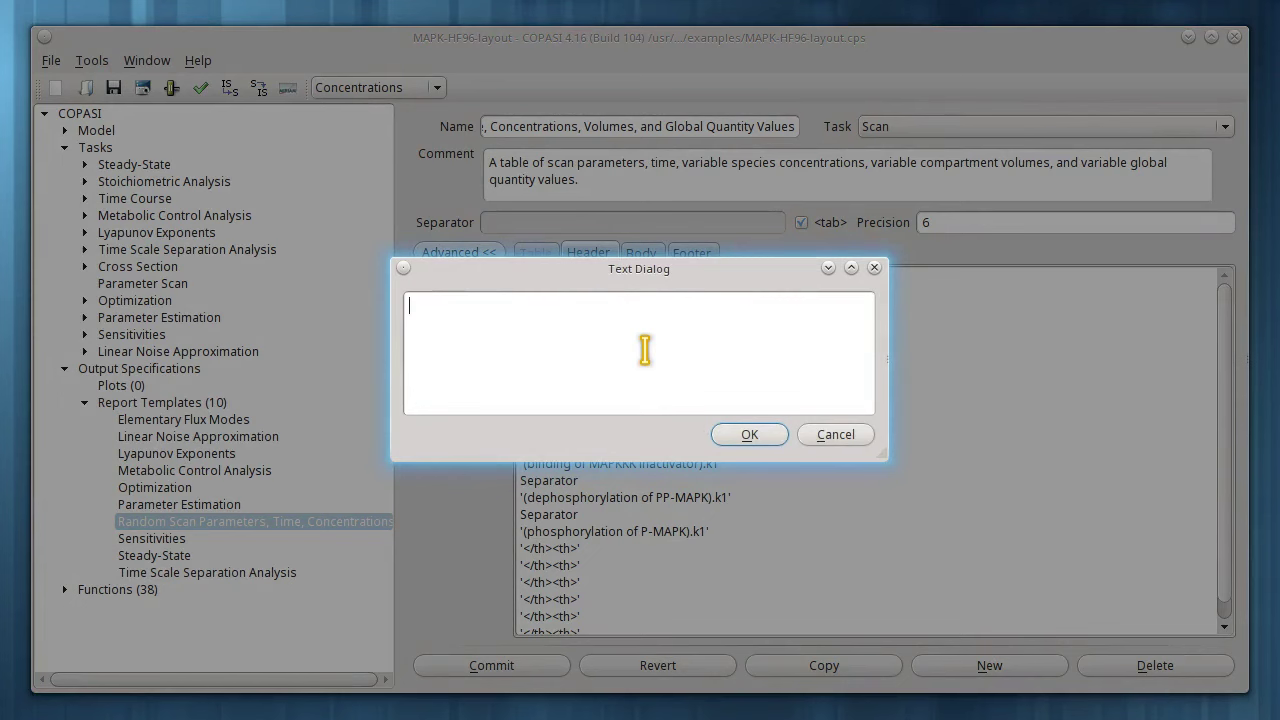
text(</th><th>)
click(749, 434)
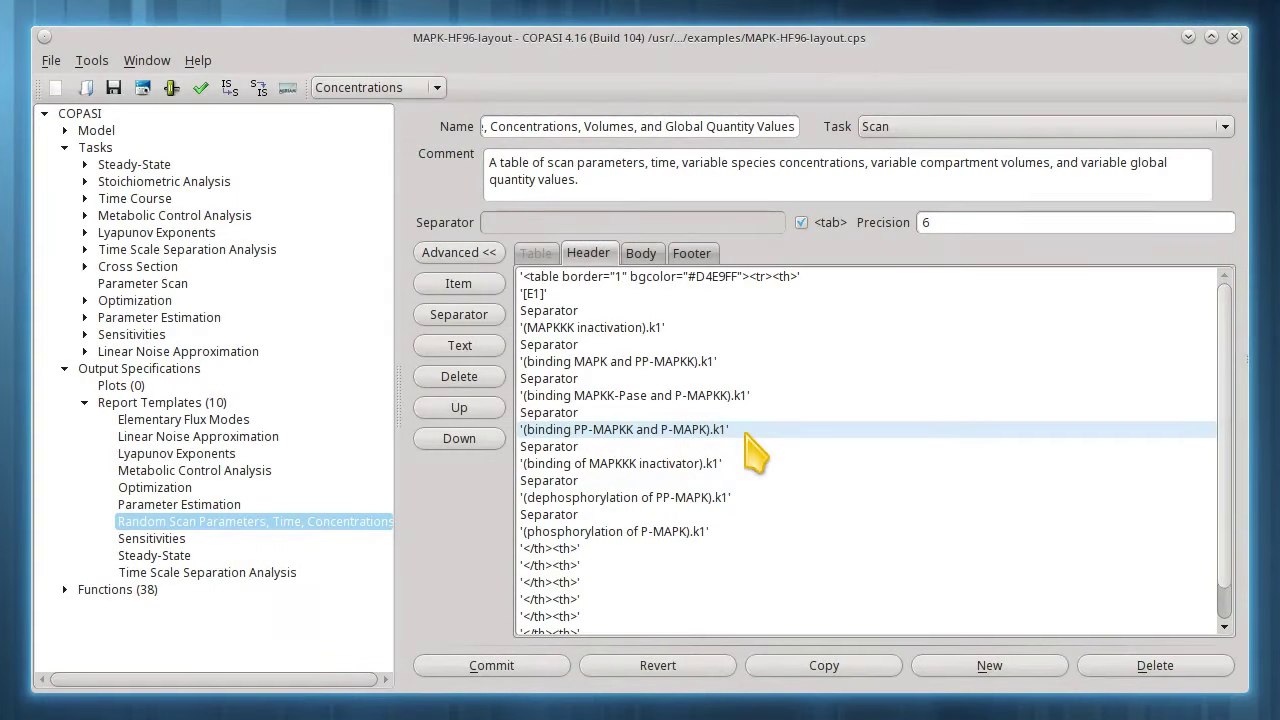
Move the first extra '</th><th>' entry up to just below the first separator.
click(550, 549)
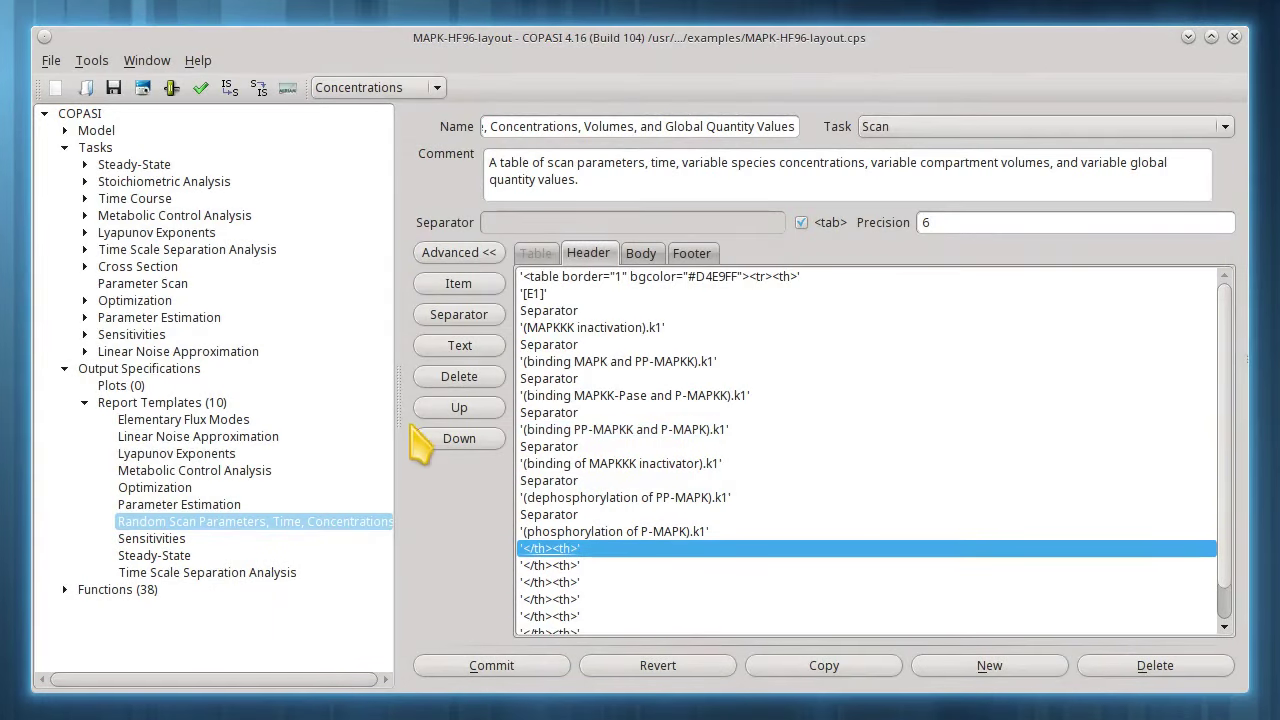
double_click(452, 410)
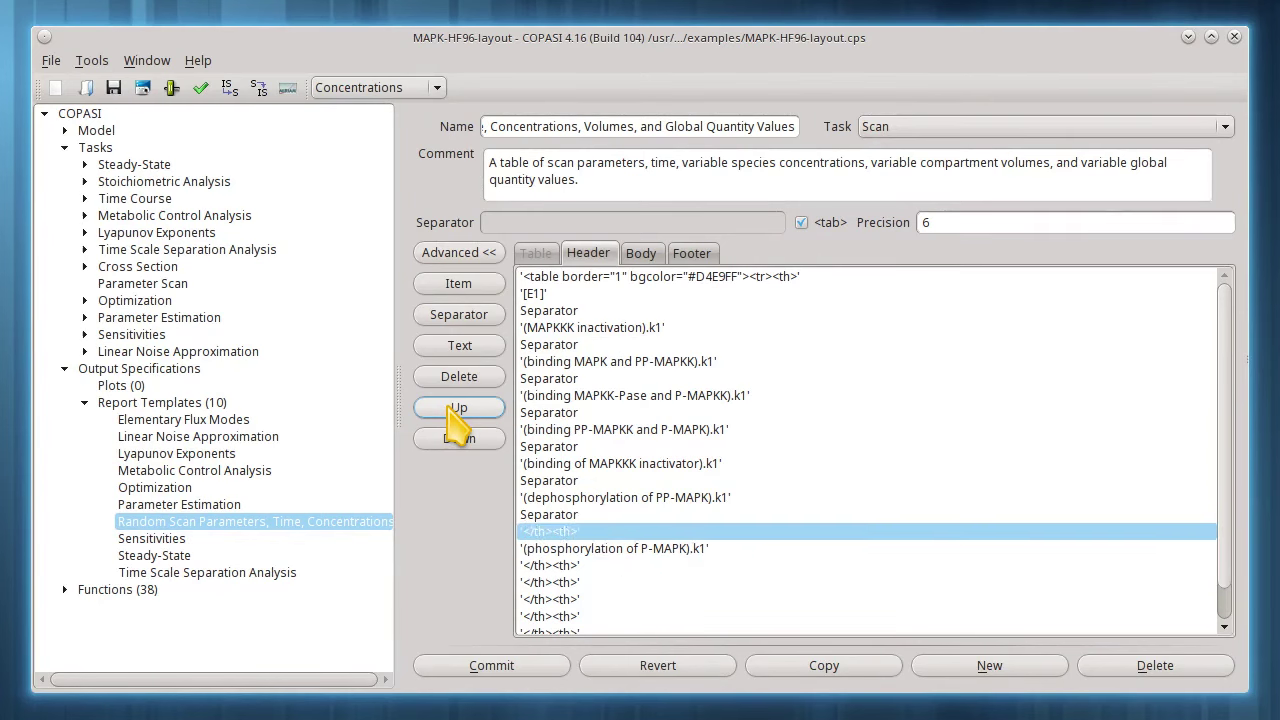
triple_click(452, 410)
triple_click(452, 410)
triple_click(452, 410)
double_click(452, 410)
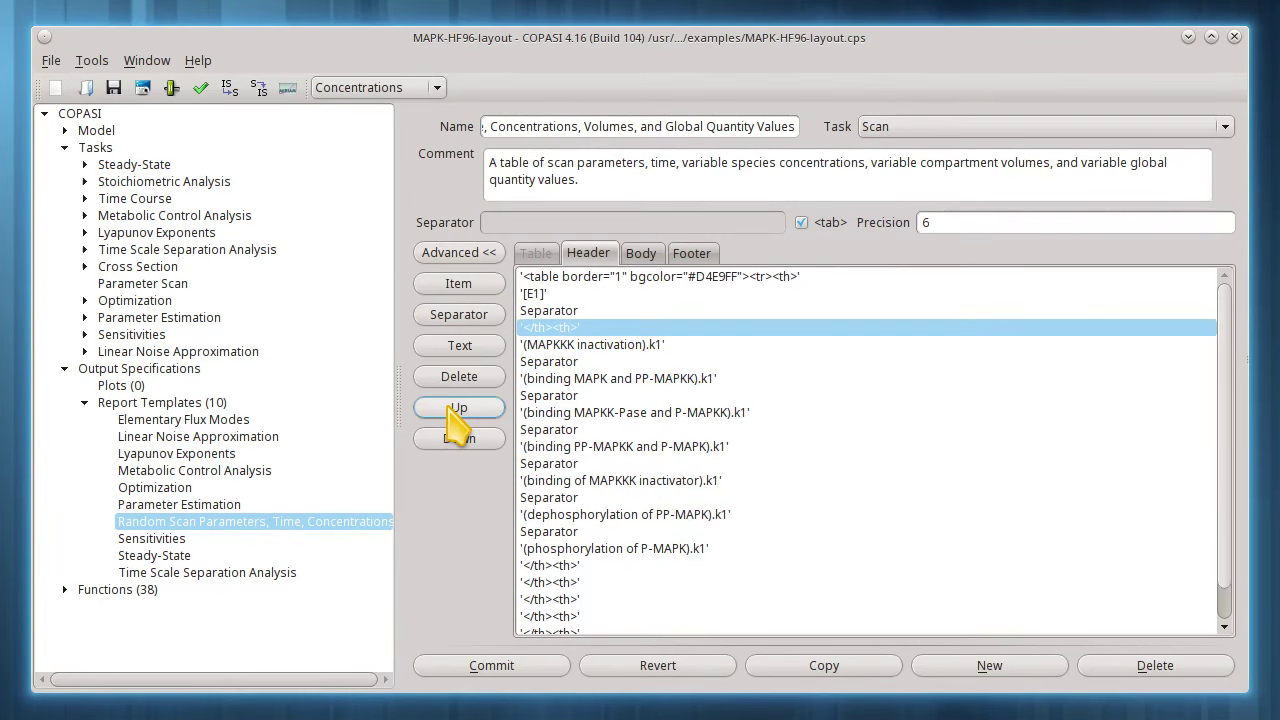
Move the next '</th><th>' entry up before (binding MAPK and PP-MAPKK).k1.
click(568, 565)
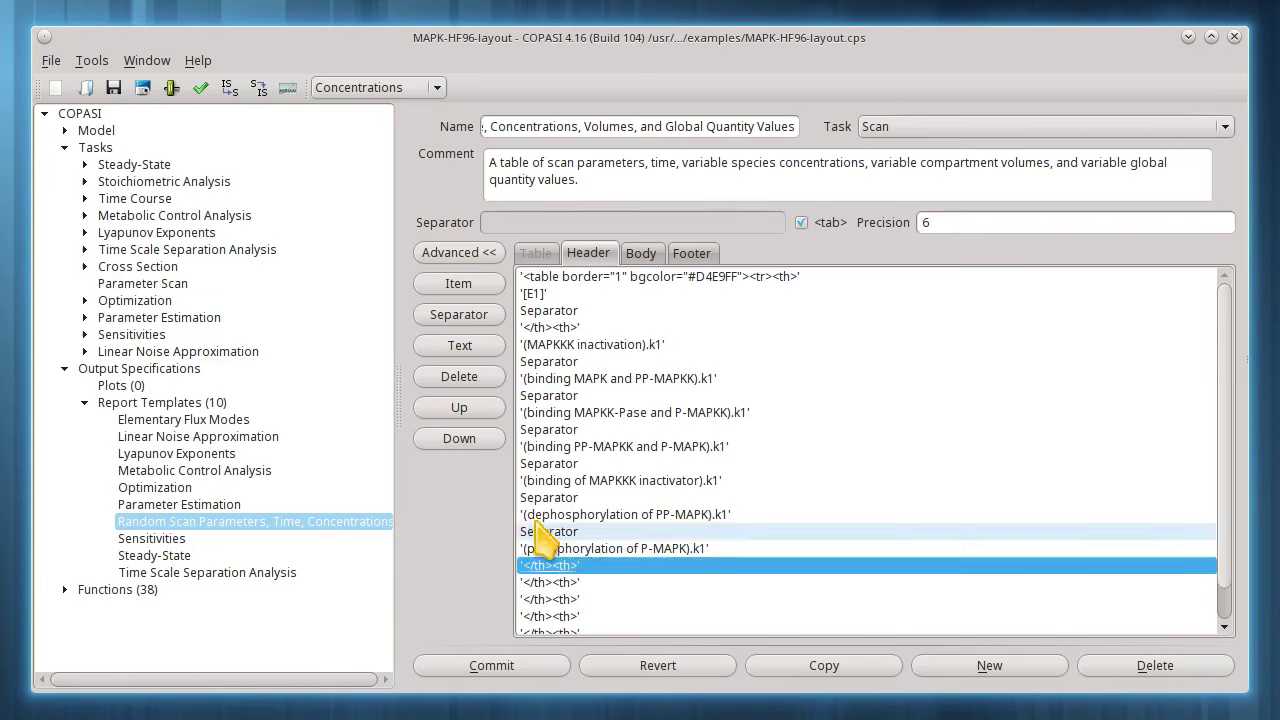
click(459, 409)
double_click(459, 408)
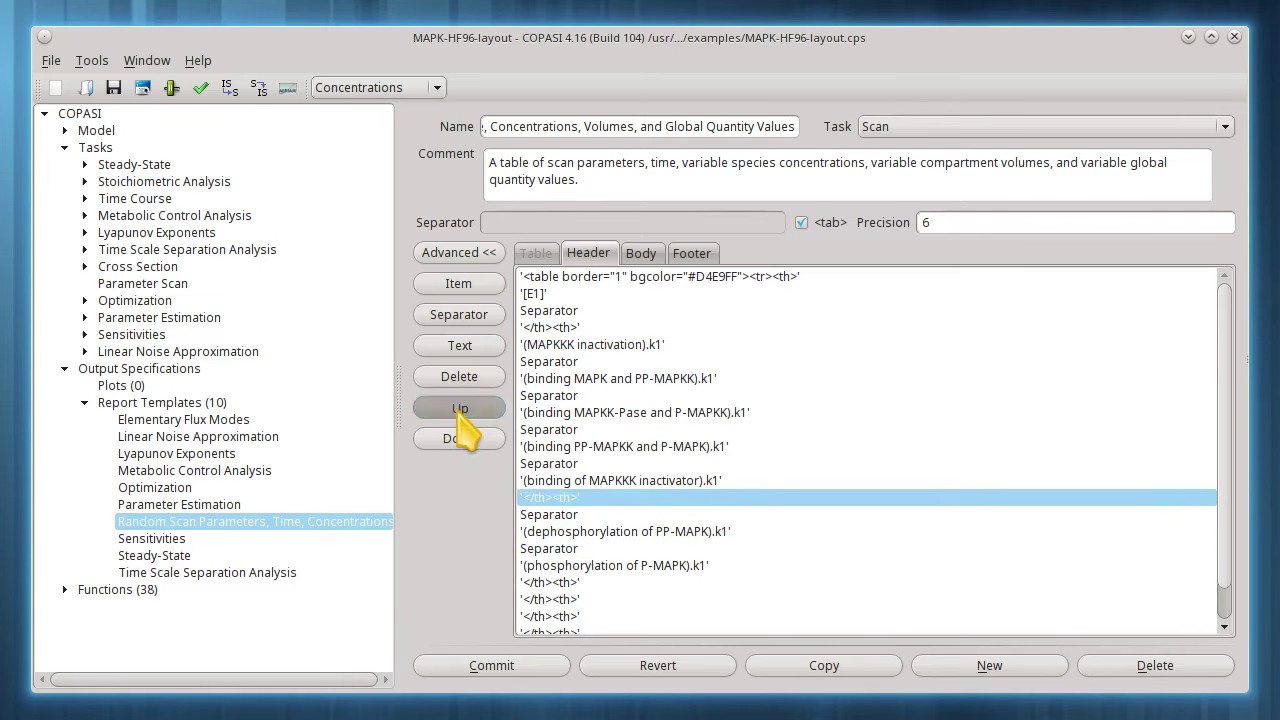
double_click(459, 408)
triple_click(459, 408)
click(459, 408)
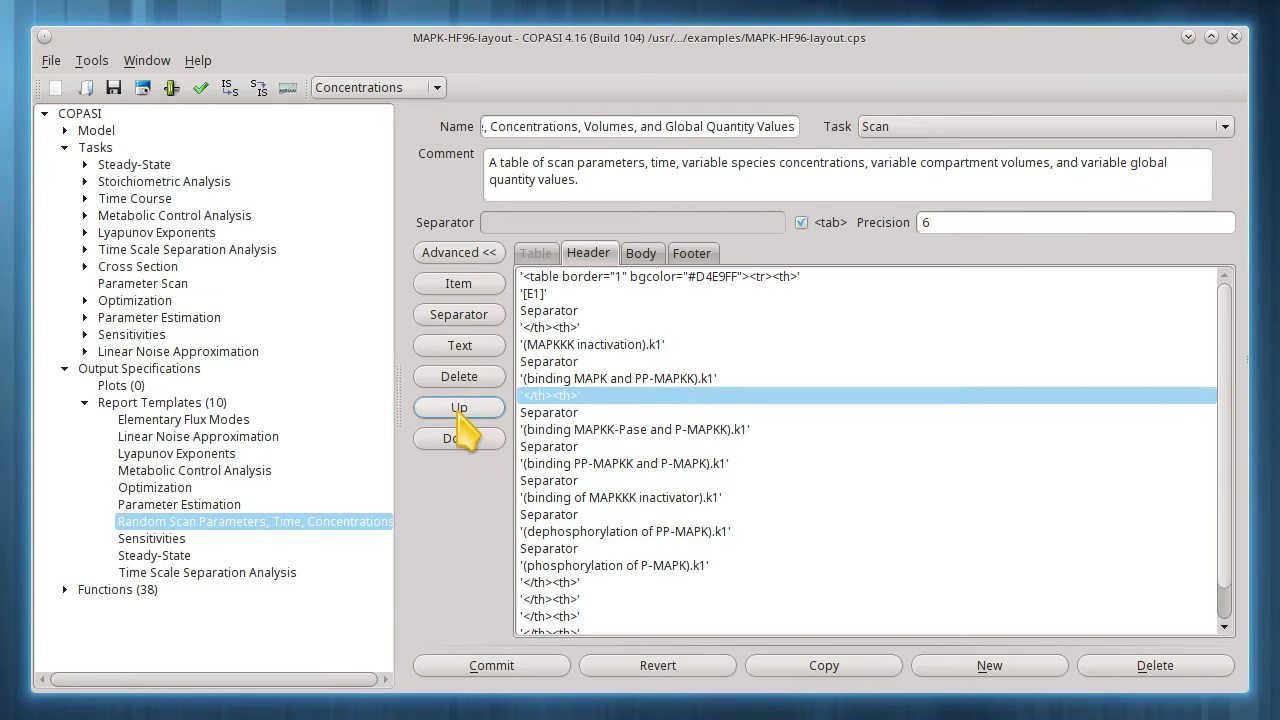
click(463, 409)
Place '</th><th>' entries before the binding MAPKK-Pase/P-MAPKK and PP-MAPKK/P-MAPK k1 rows.
click(567, 583)
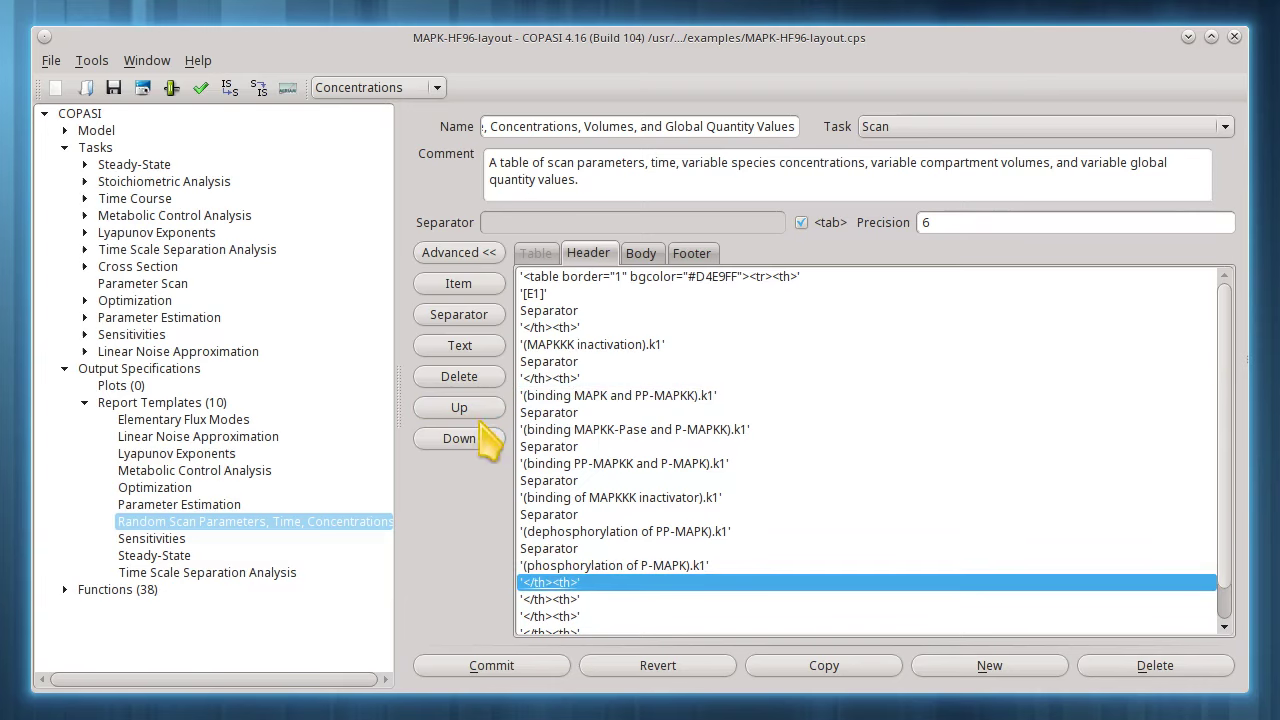
triple_click(463, 409)
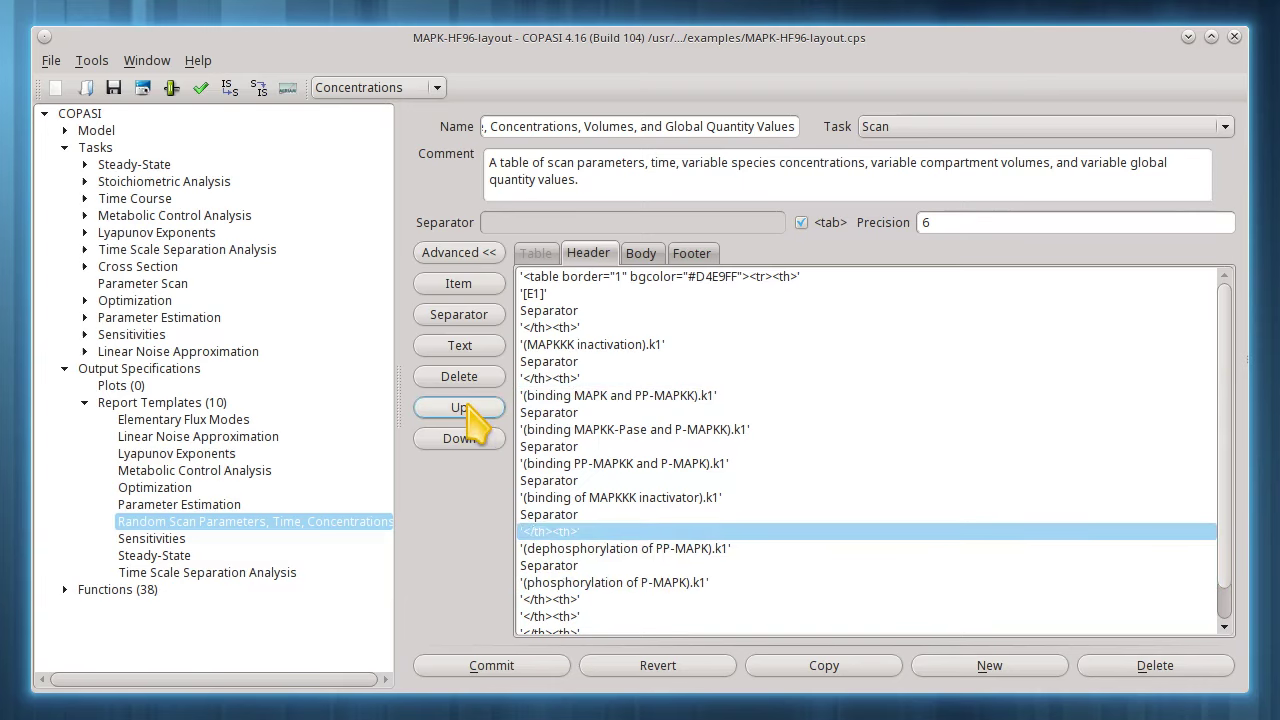
double_click(463, 409)
double_click(463, 409)
click(463, 409)
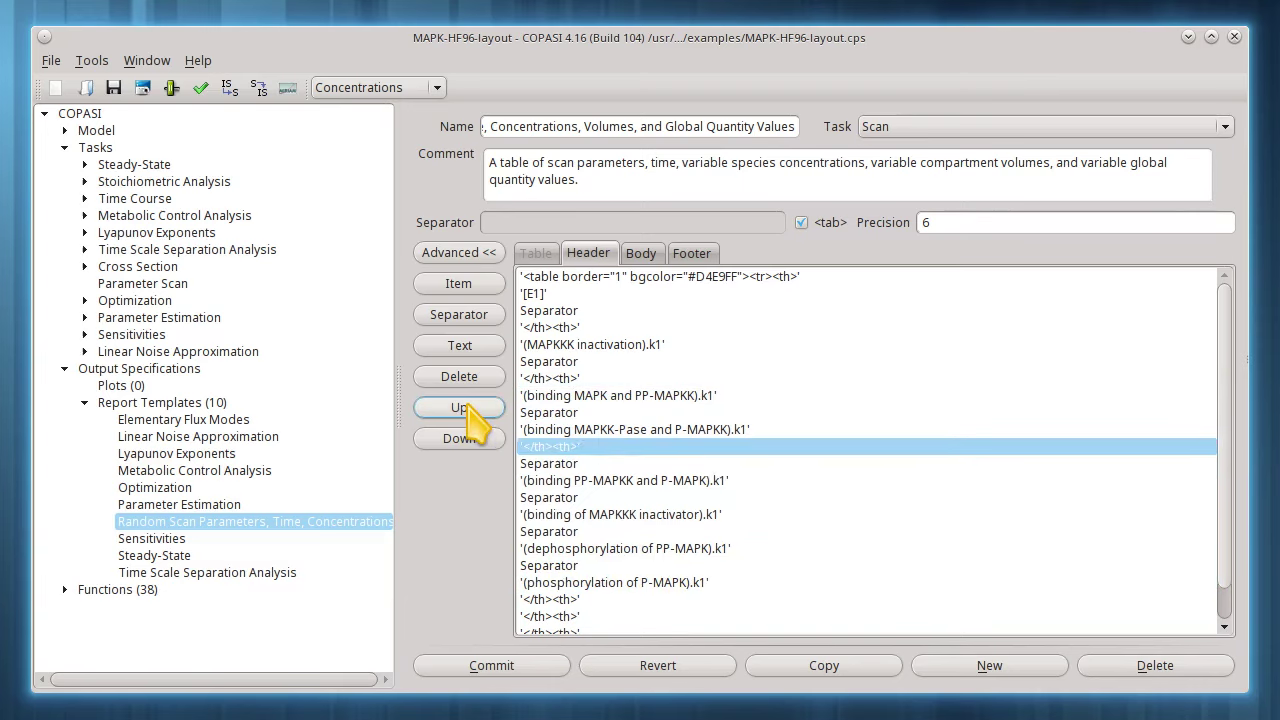
click(463, 409)
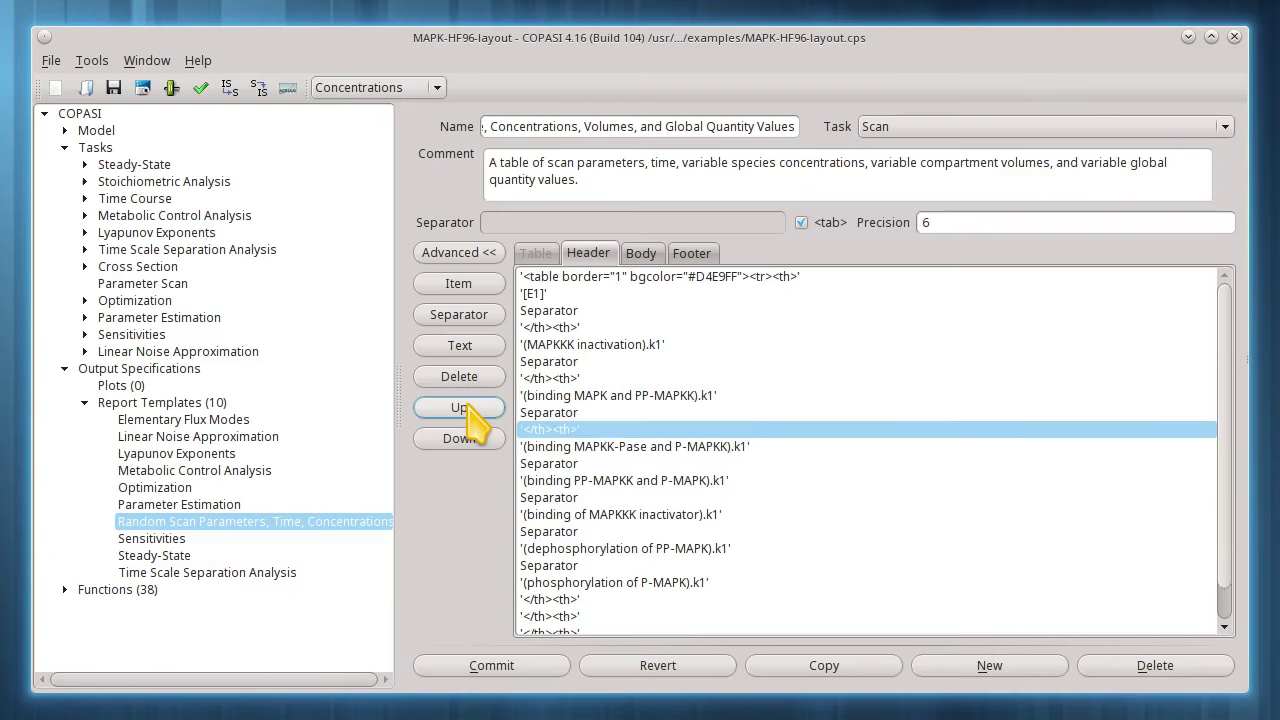
click(563, 600)
click(463, 408)
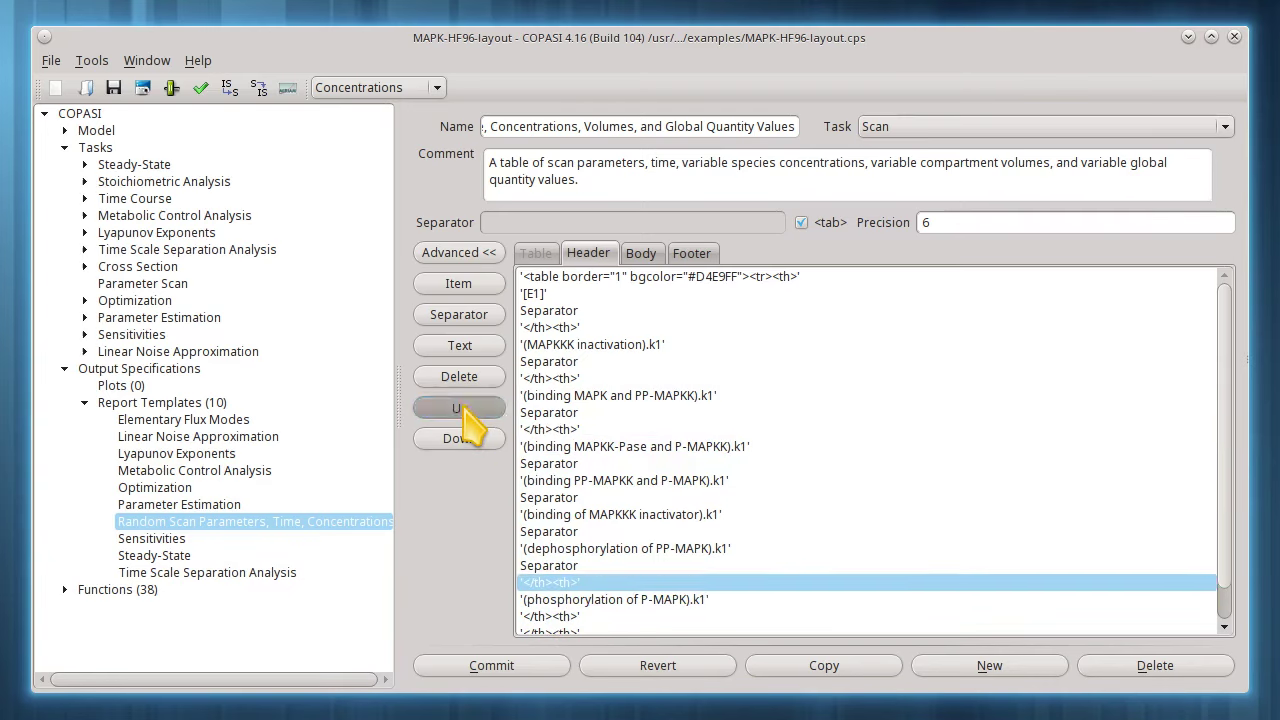
double_click(463, 408)
triple_click(463, 408)
click(463, 408)
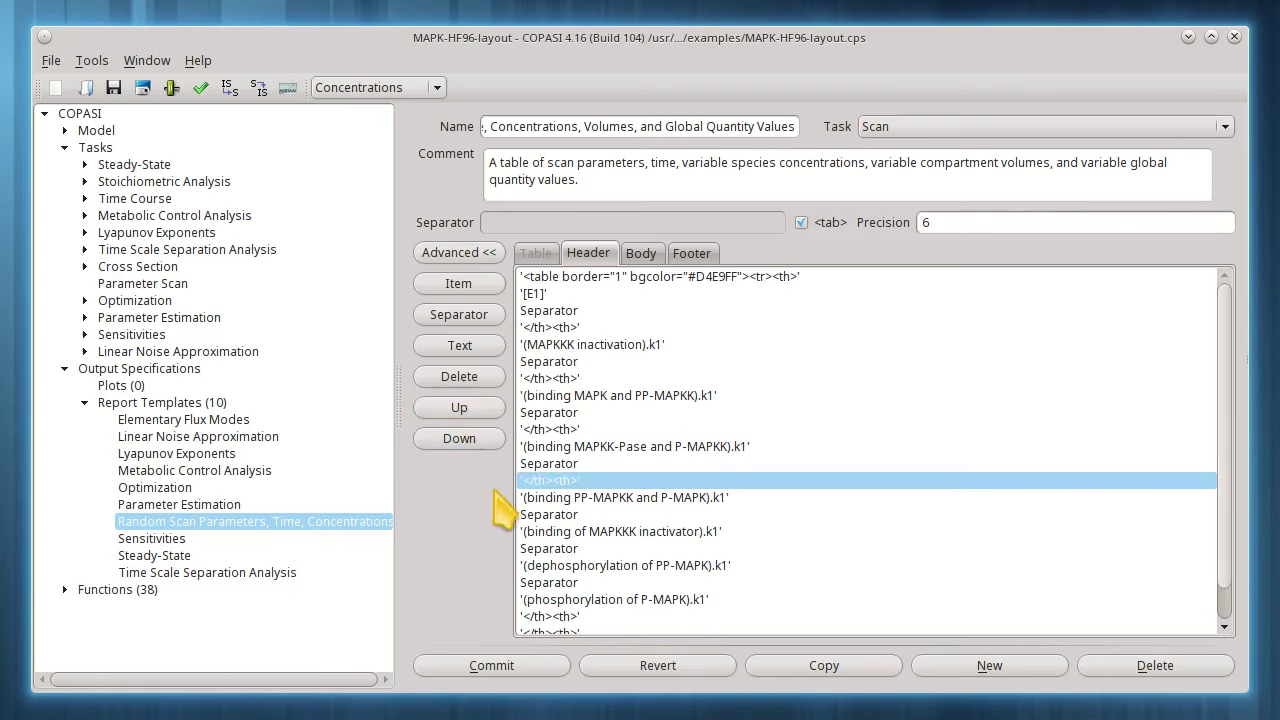
Place the last '</th><th>' entries before dephosphorylation of PP-MAPK and phosphorylation of P-MAPK k1.
click(561, 616)
click(463, 408)
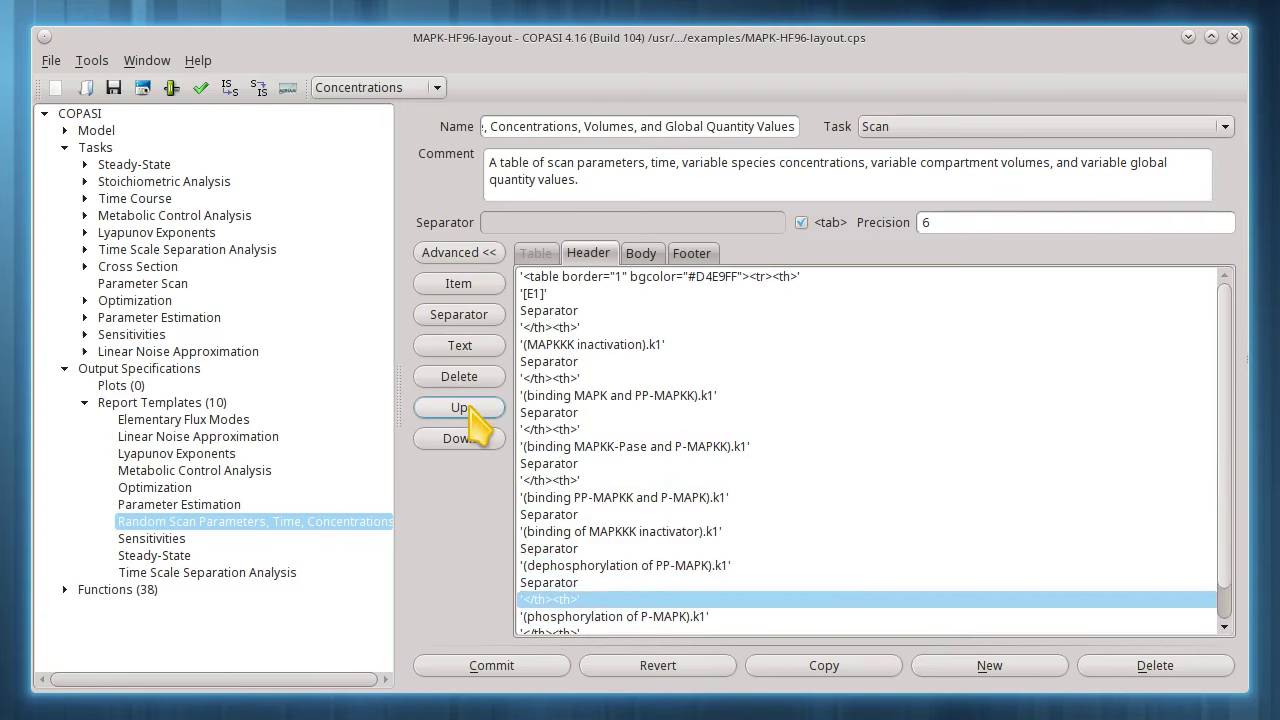
double_click(463, 408)
double_click(463, 408)
scroll(646, 610, down, 1)
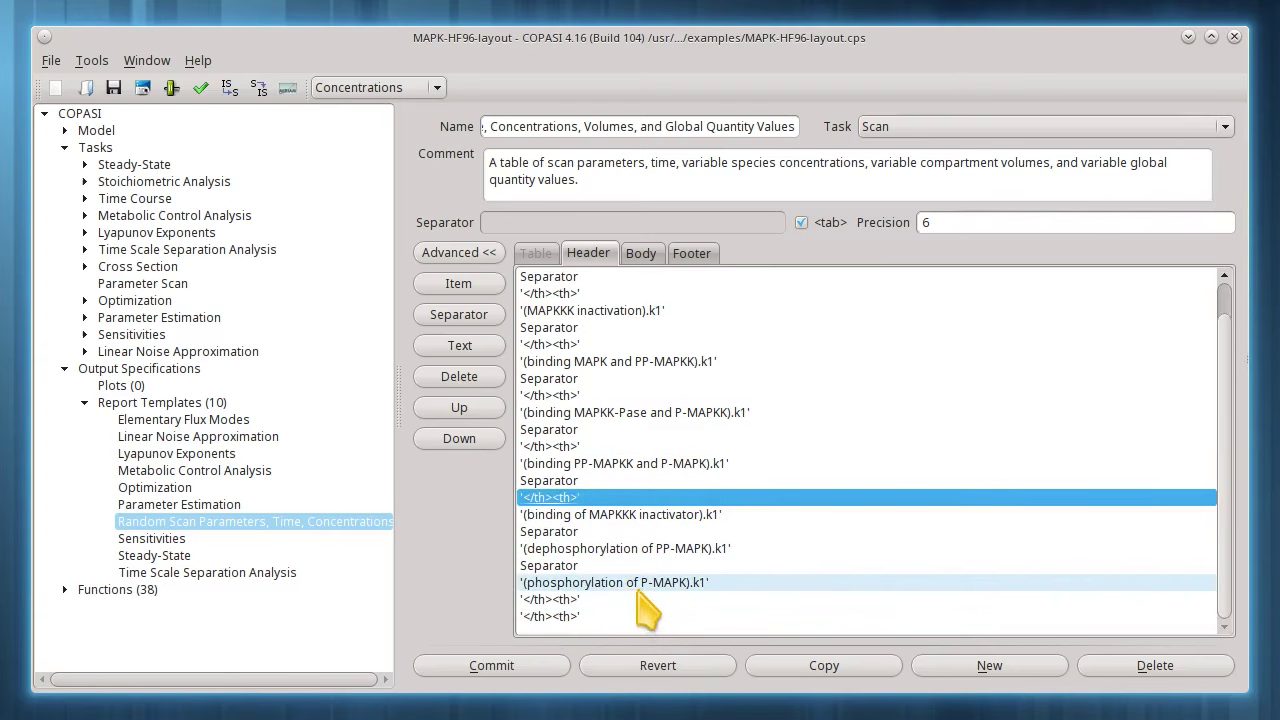
click(570, 600)
double_click(459, 407)
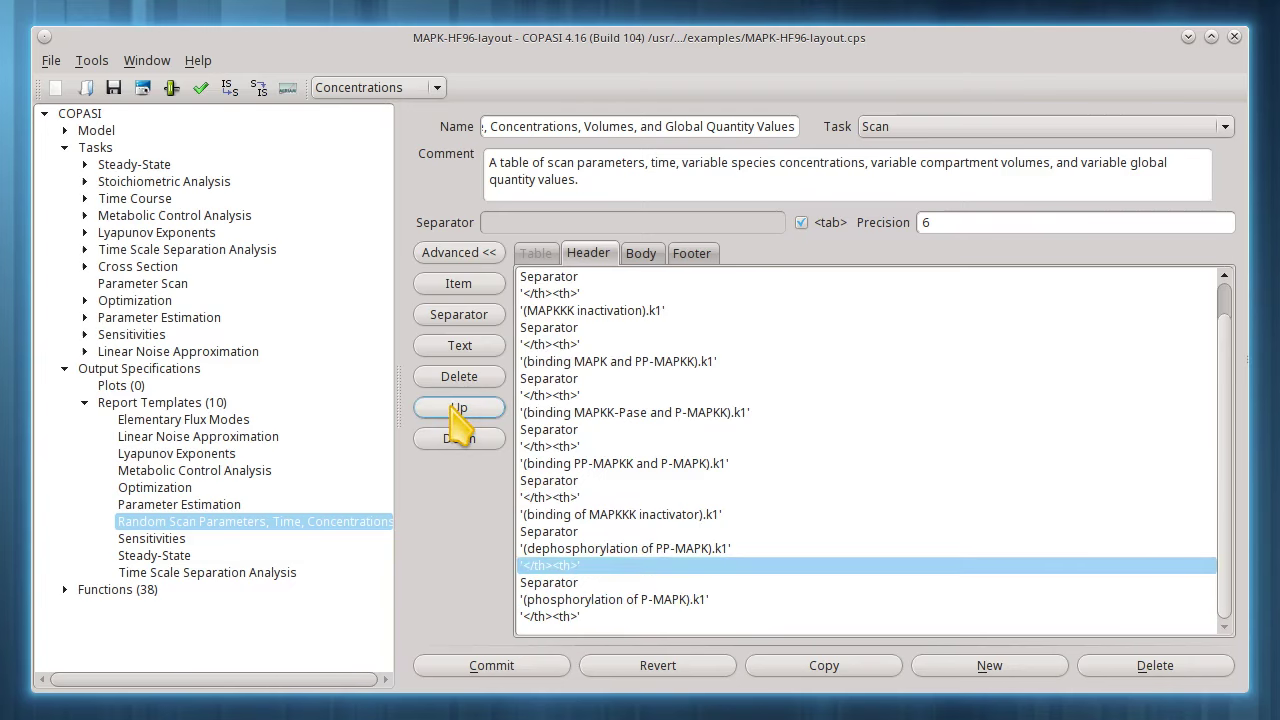
click(459, 407)
click(555, 617)
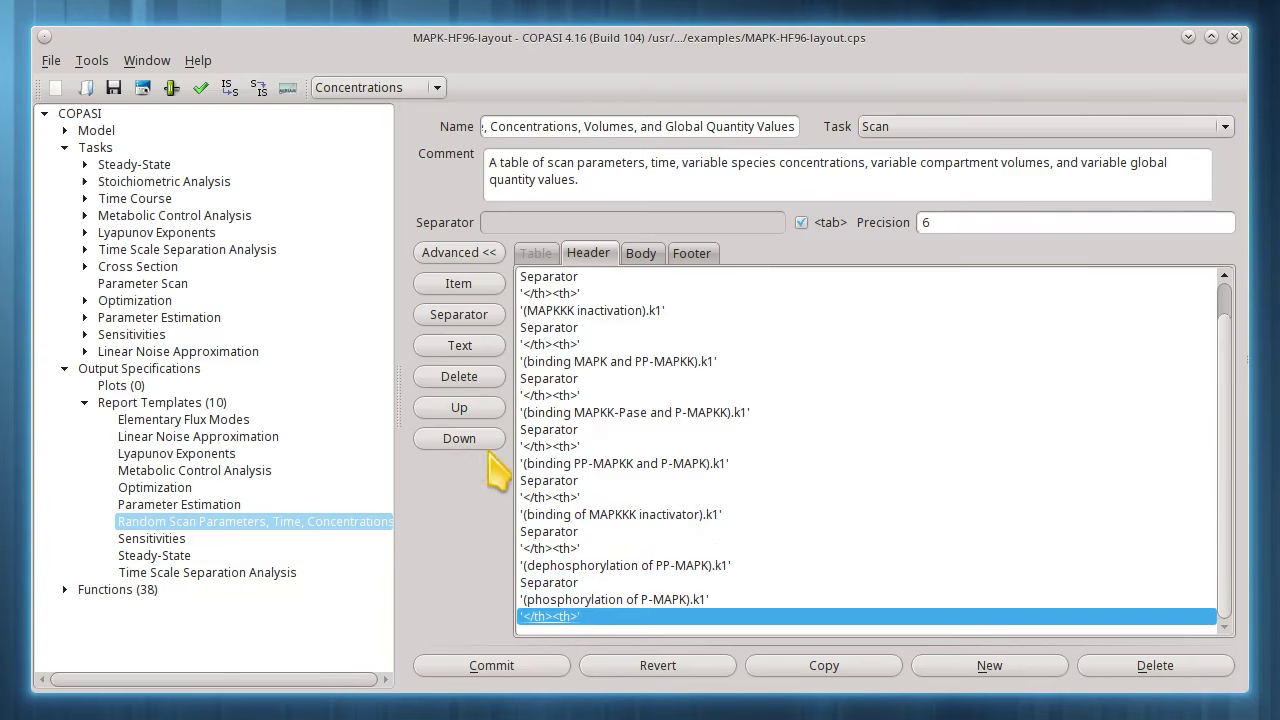
click(460, 409)
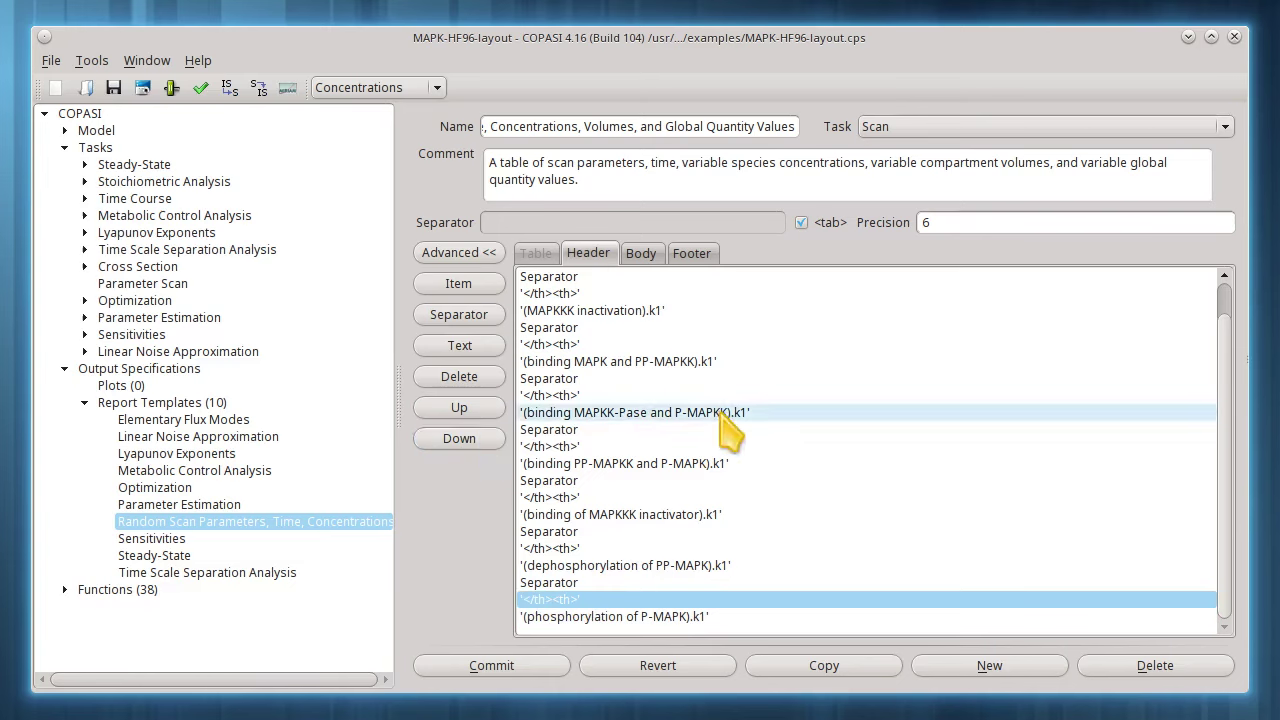
scroll(728, 430, up, 1)
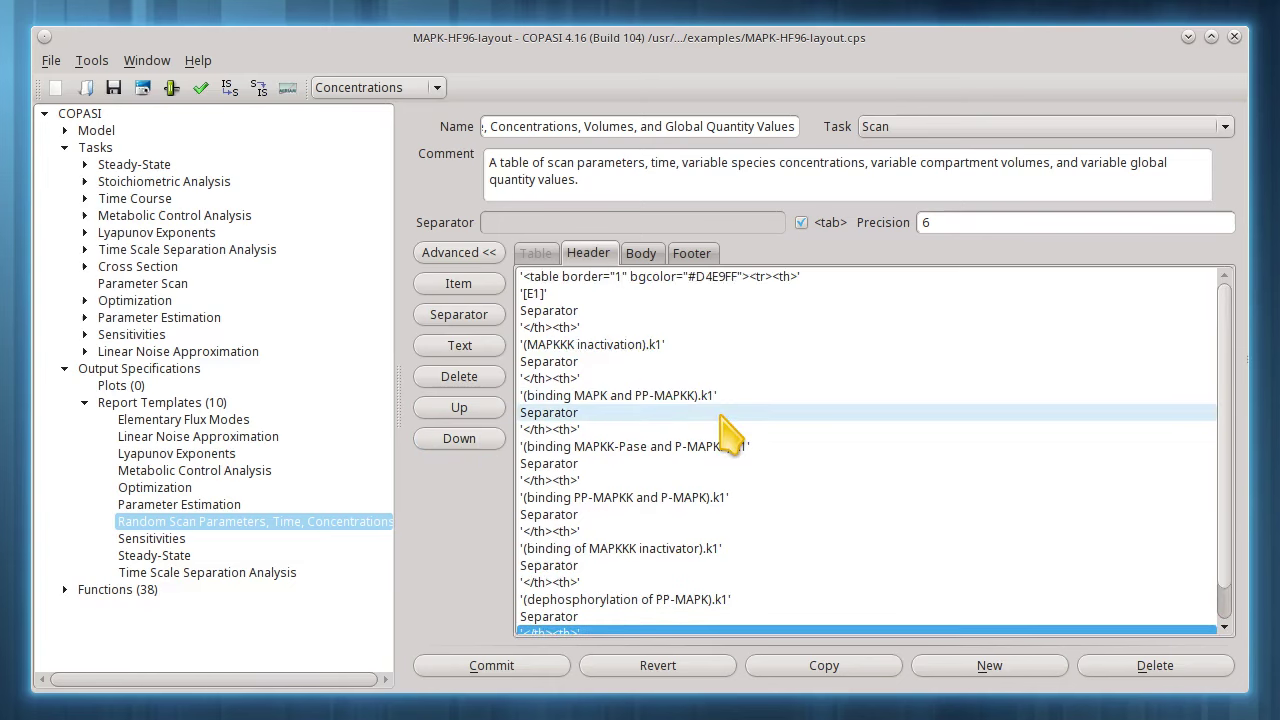
scroll(728, 430, down, 1)
scroll(720, 428, up, 1)
Select all seven Separator rows in the header and delete them.
click(530, 311)
ctrl+click(556, 362)
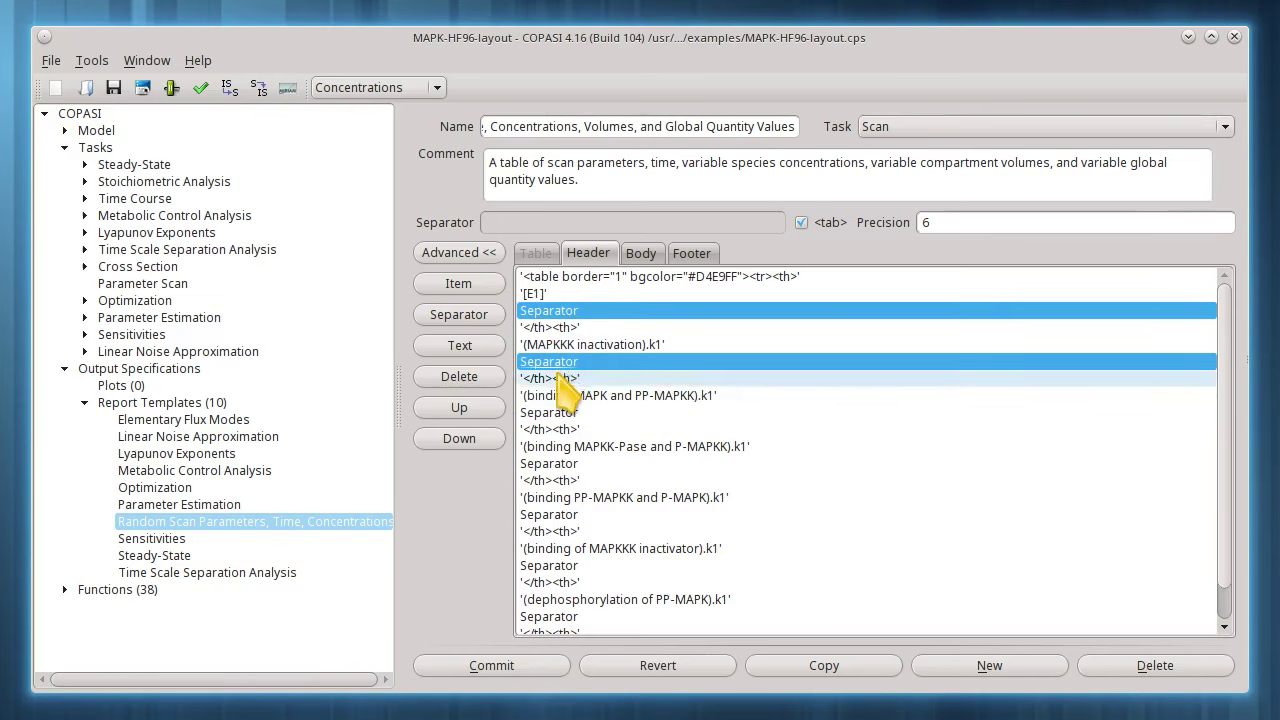
ctrl+click(558, 413)
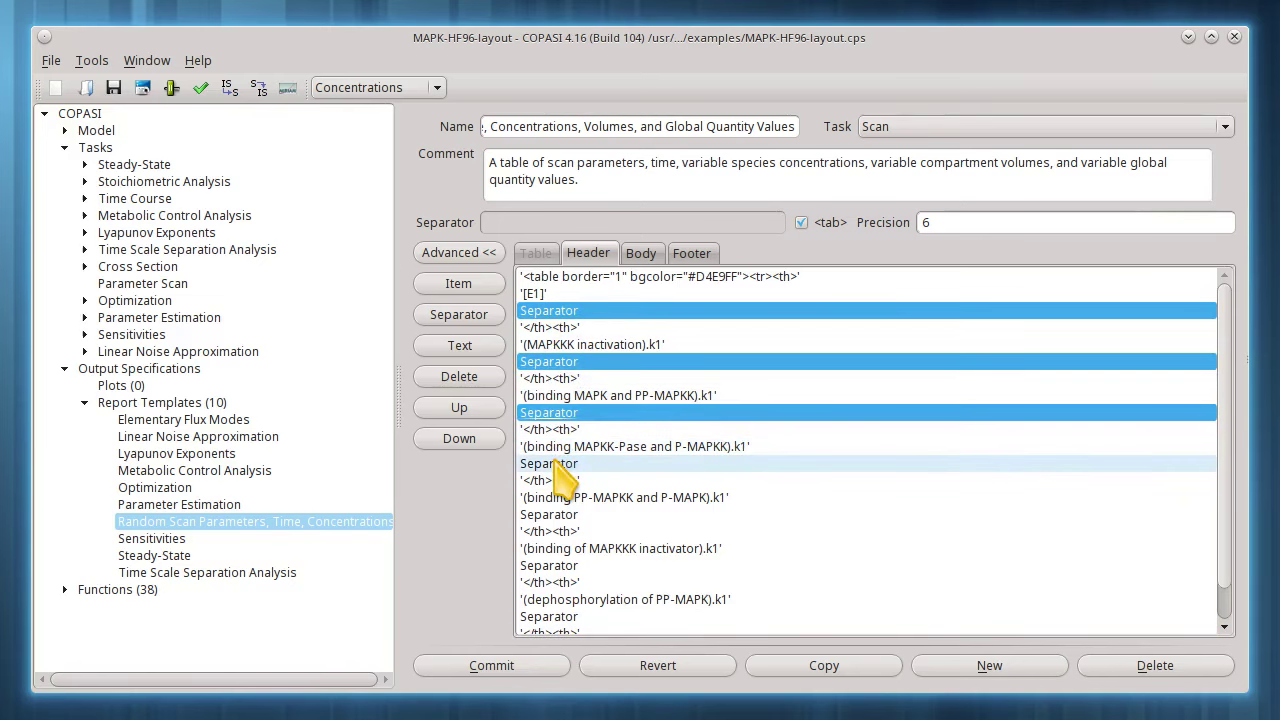
ctrl+click(556, 465)
ctrl+click(558, 516)
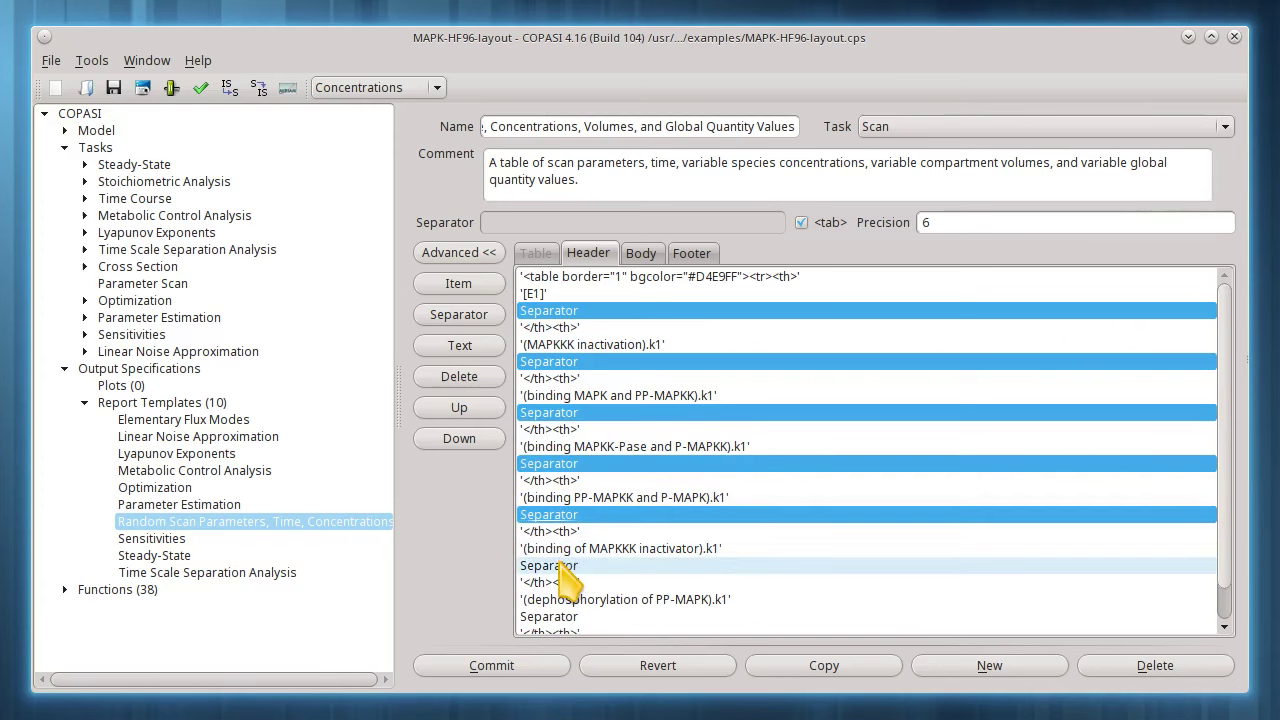
ctrl+click(563, 567)
ctrl+click(566, 617)
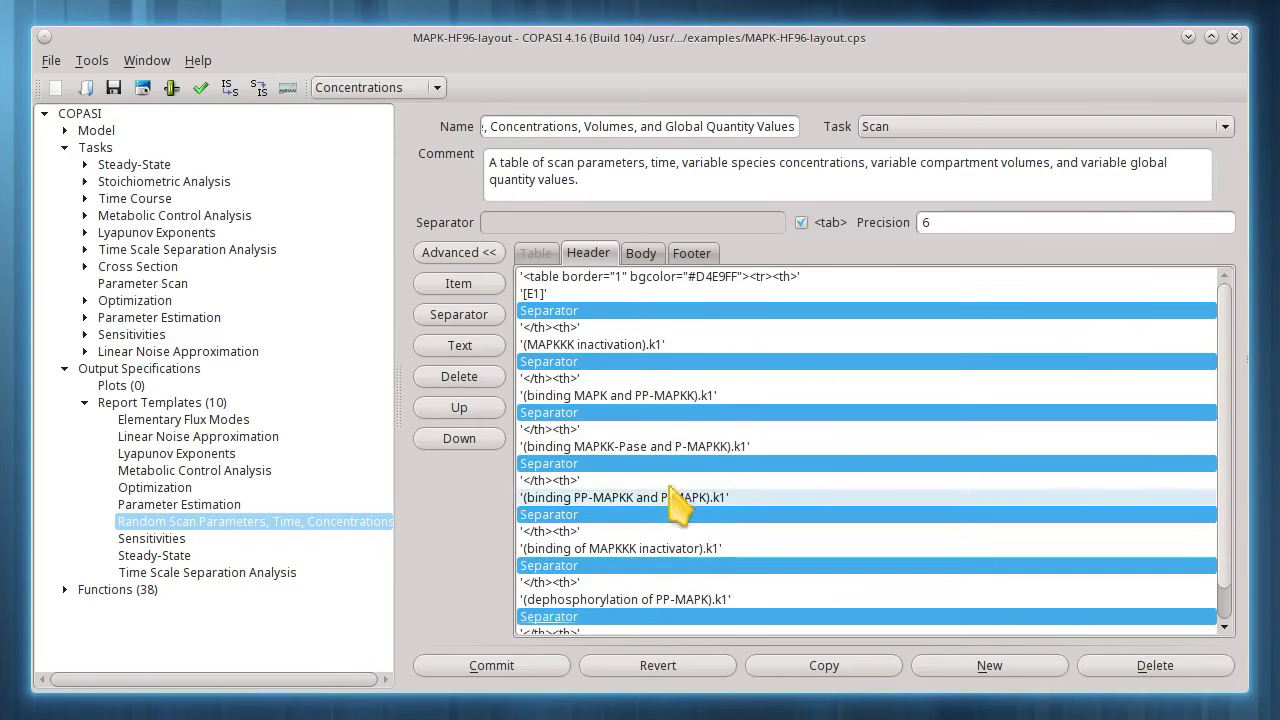
scroll(705, 415, down, 1)
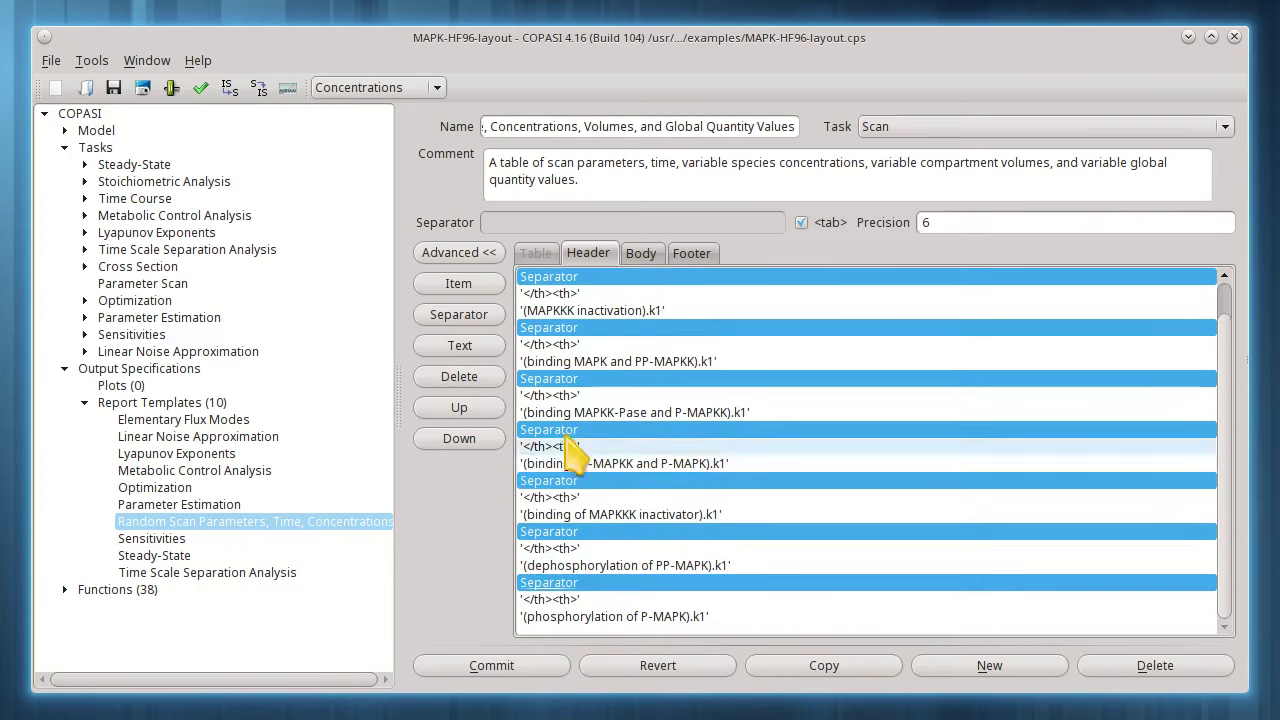
click(460, 377)
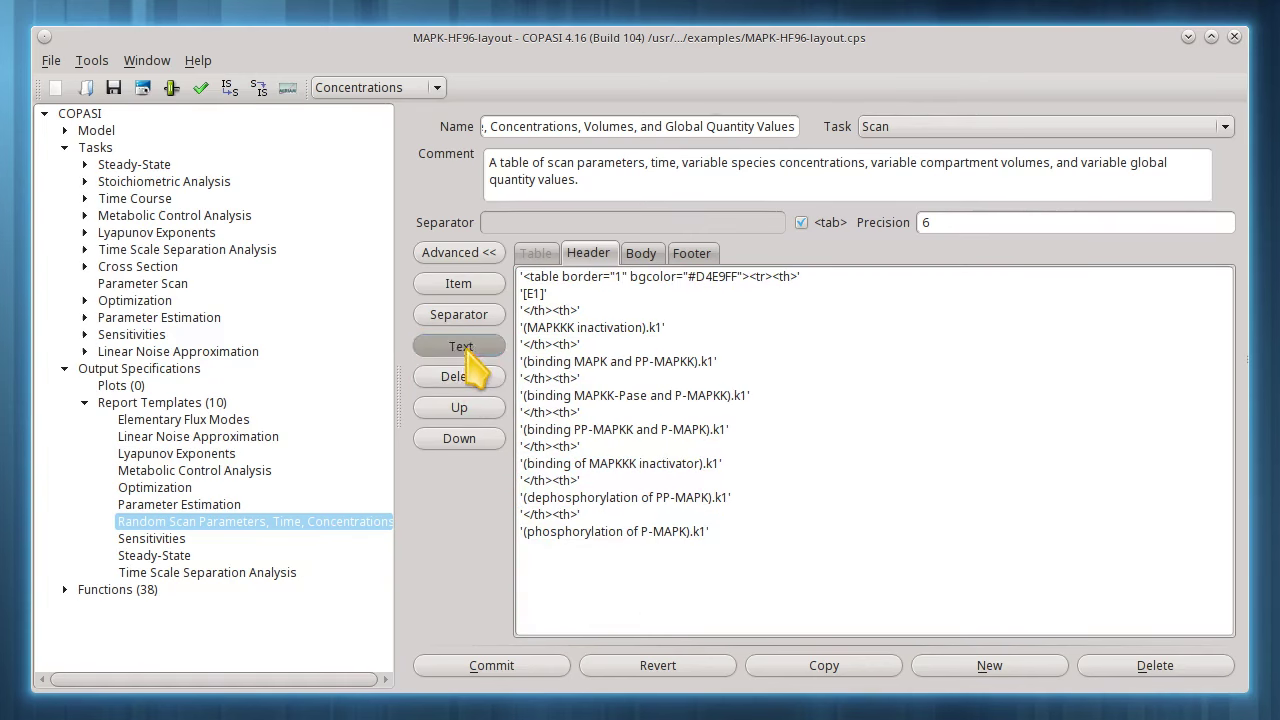
Append '</th></tr>' to the header and add a '<tr><td>' text entry to the body.
click(464, 347)
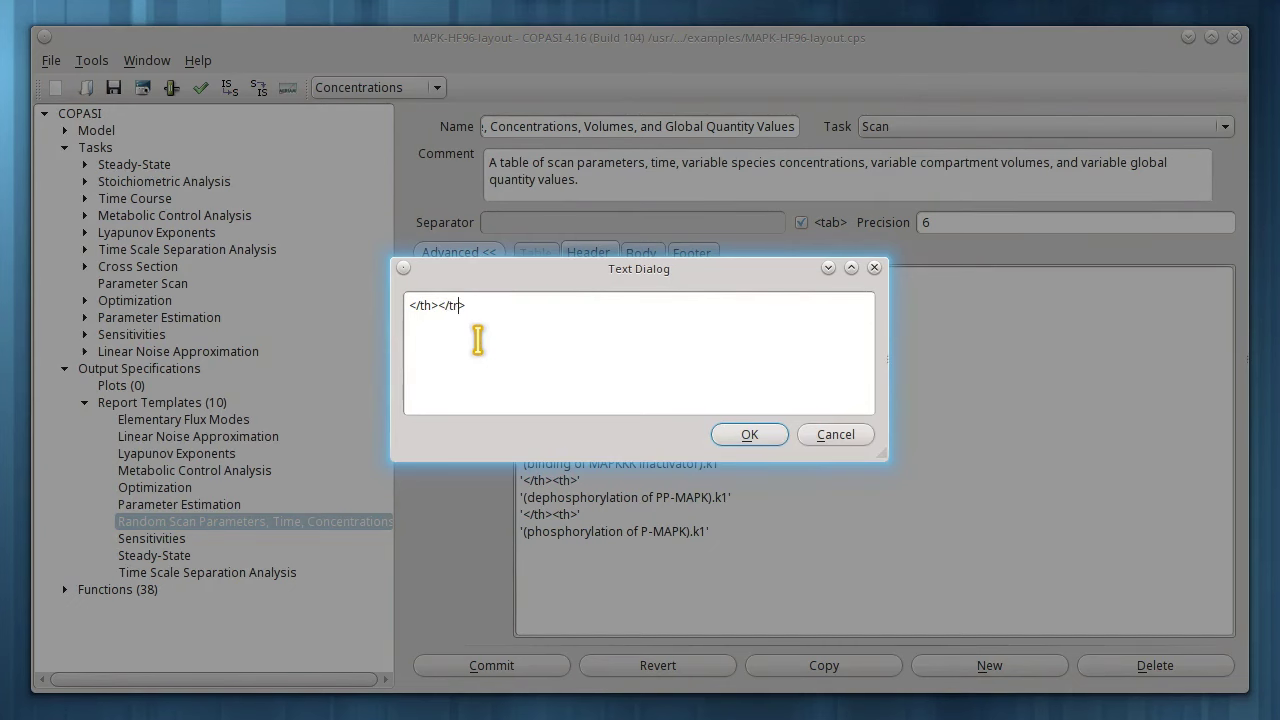
click(764, 438)
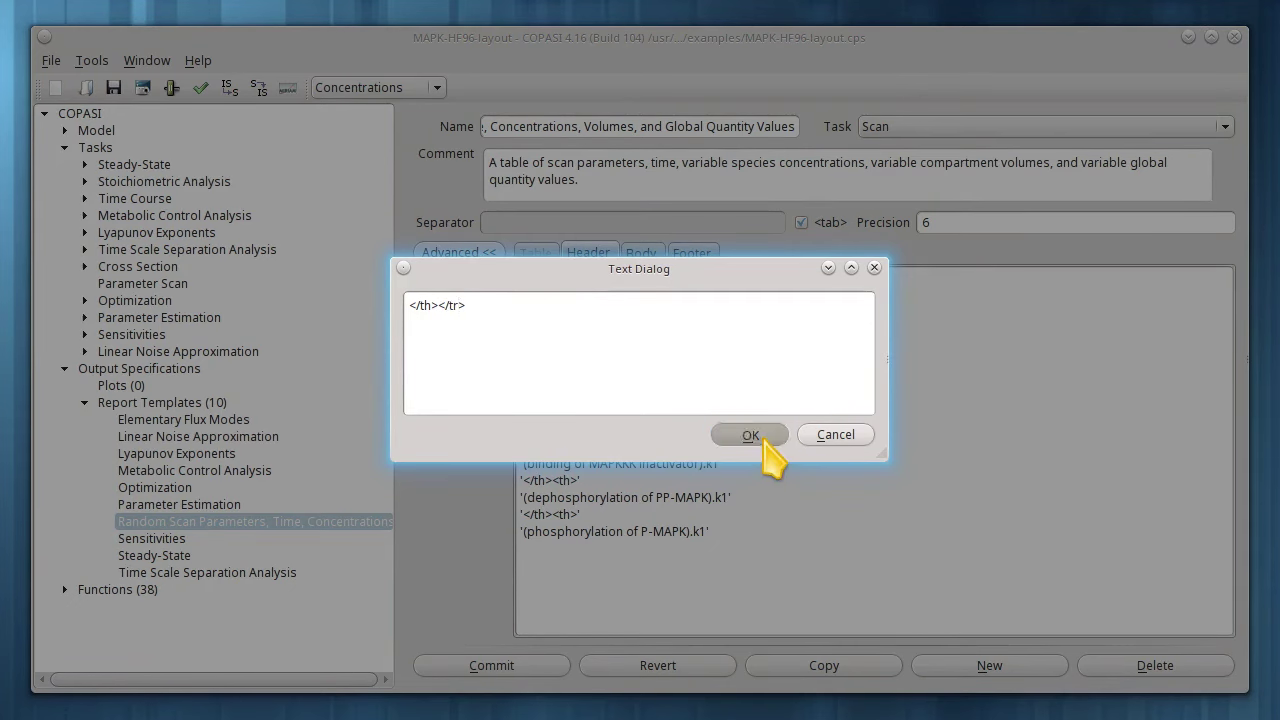
click(641, 254)
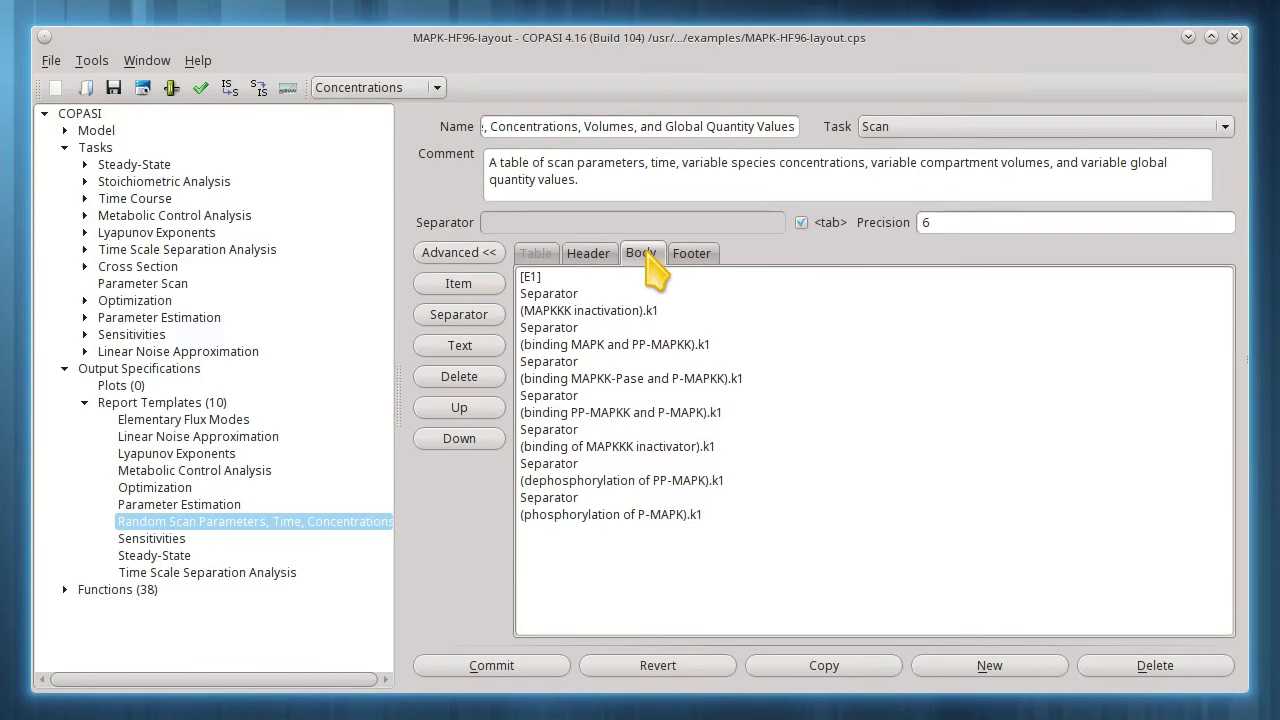
click(468, 346)
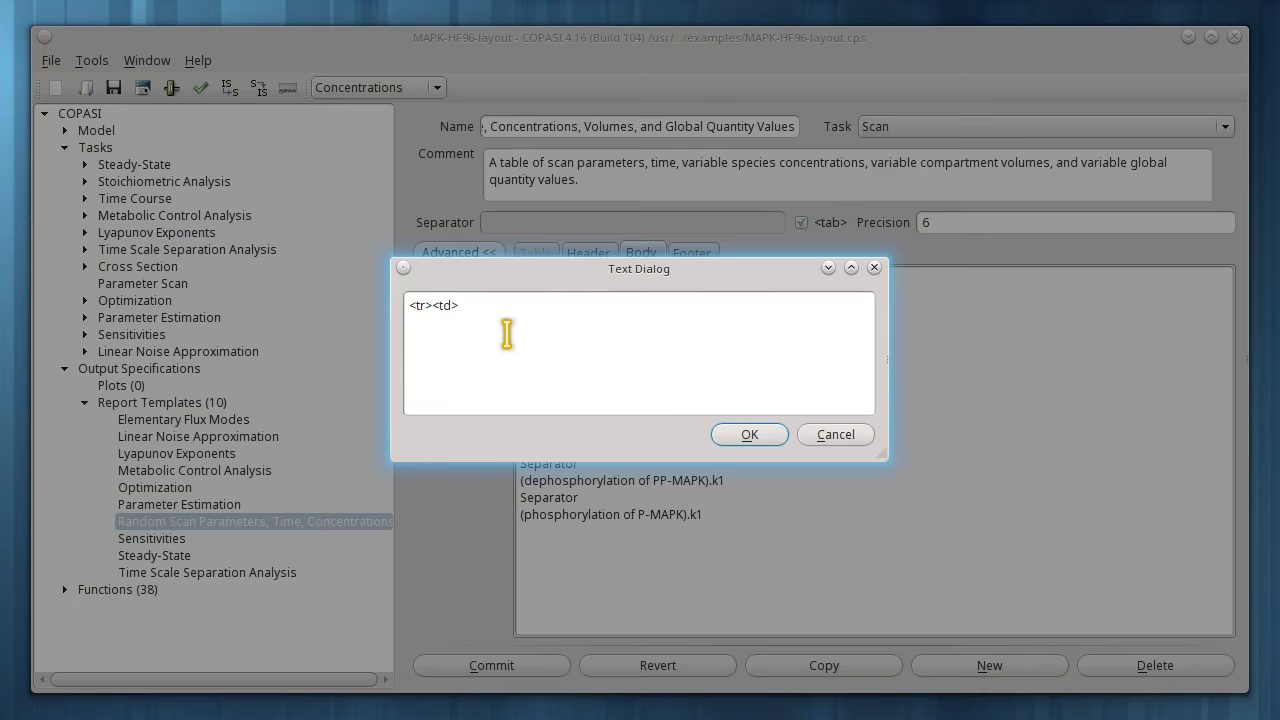
click(750, 435)
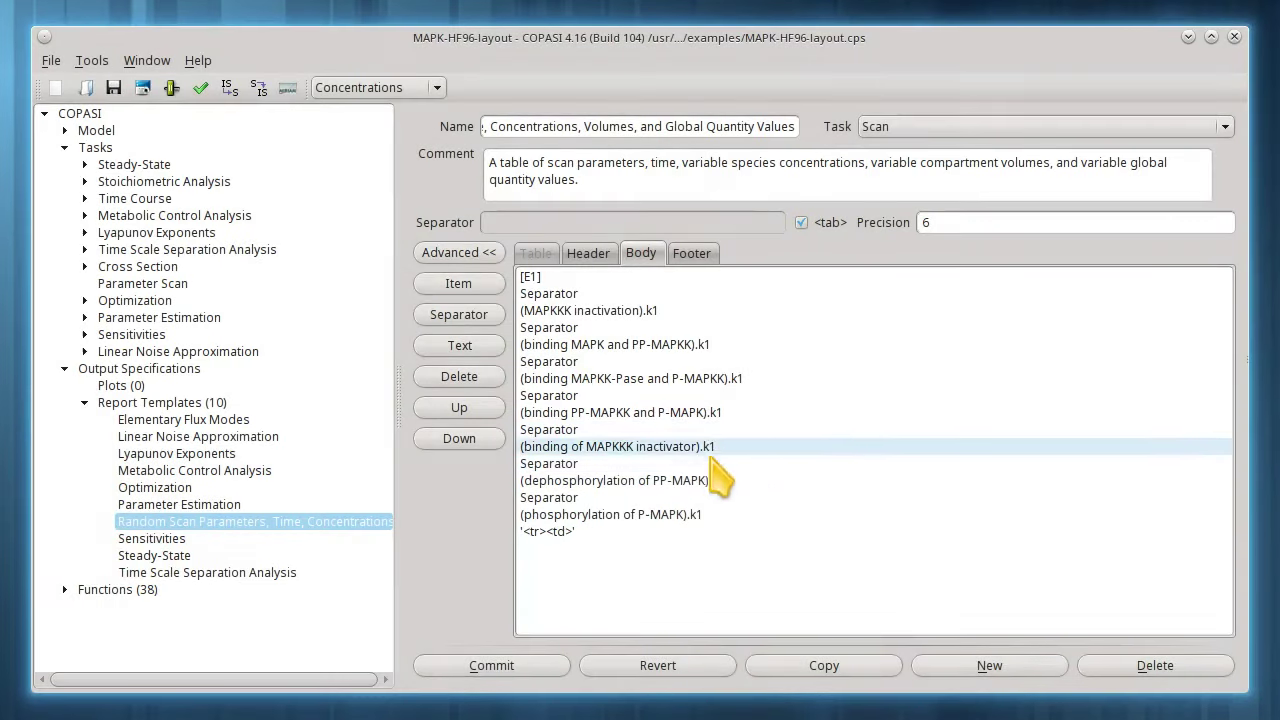
Move all other body rows down below the '<tr><td>' entry.
click(590, 530)
key(ctrl+a)
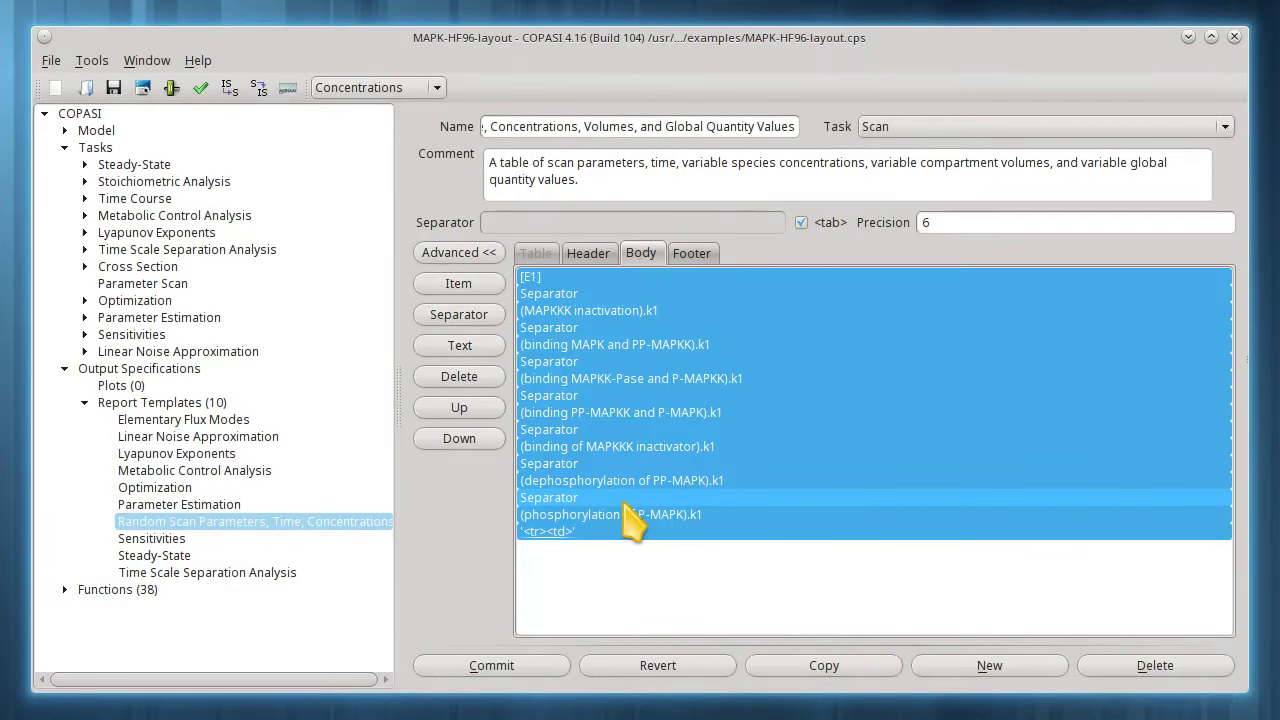
ctrl+click(572, 531)
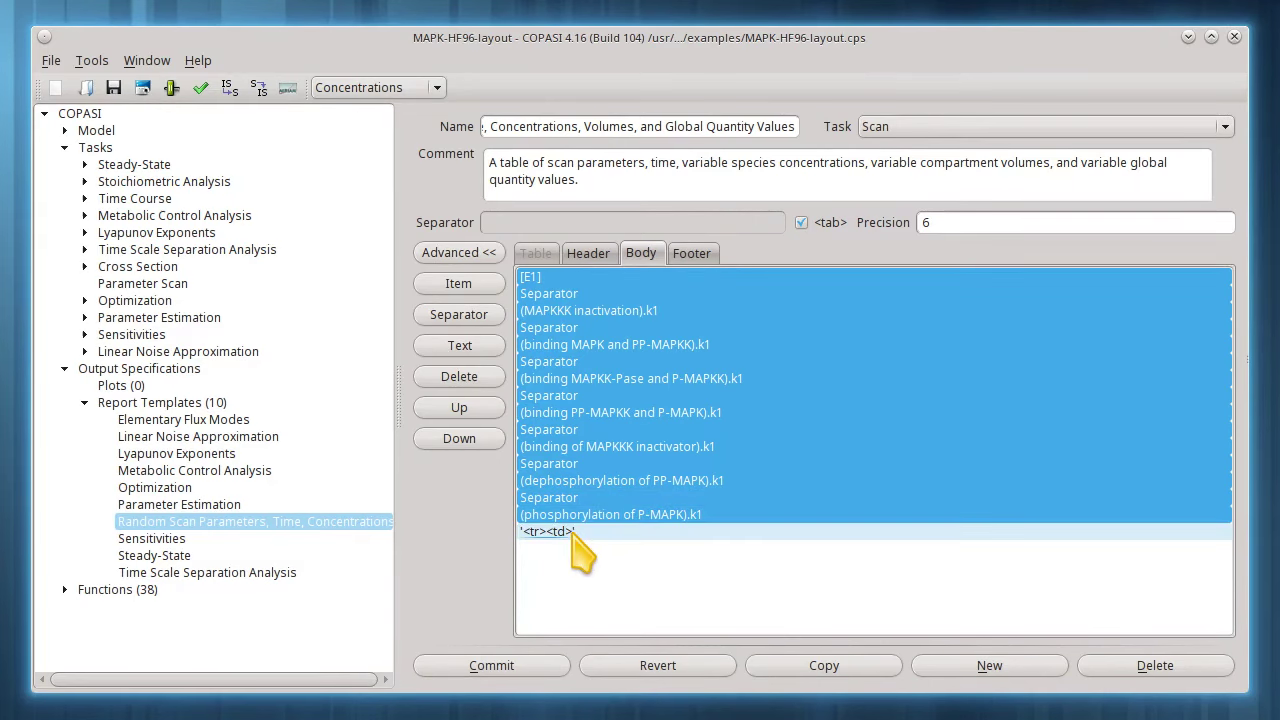
click(488, 447)
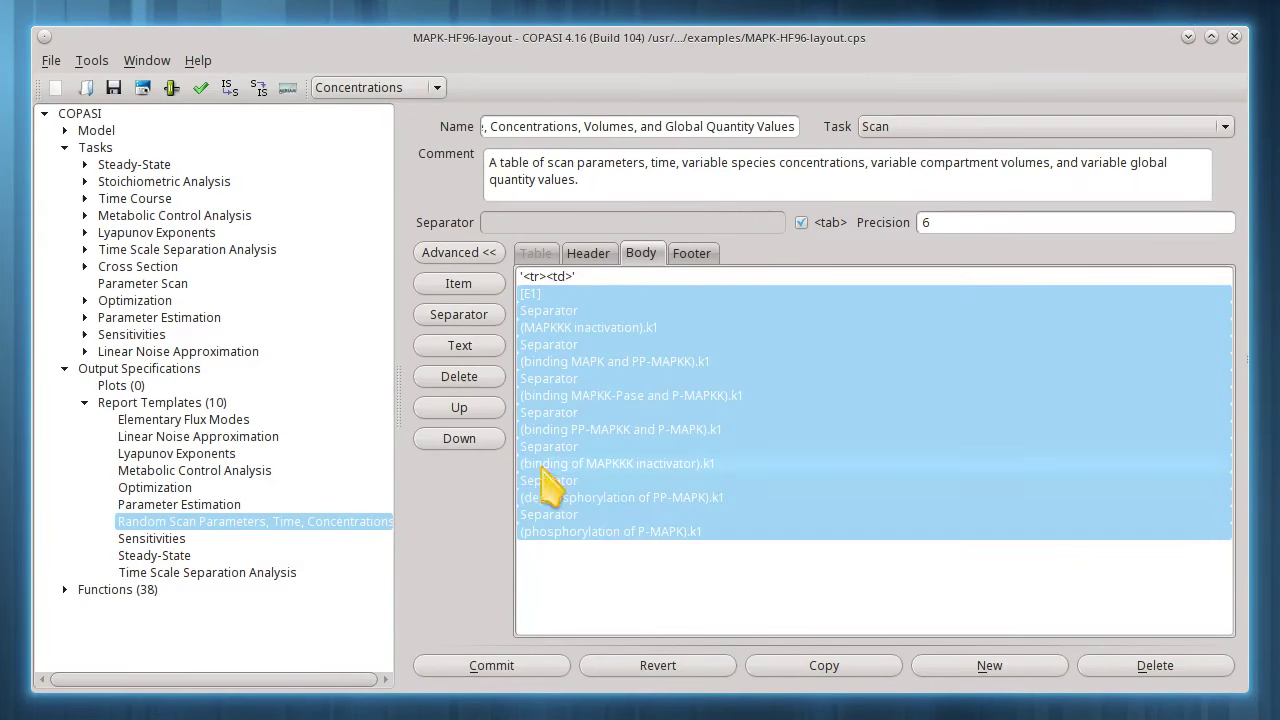
click(662, 572)
Append '</td></tr>' to the body's end and turn off the tab separator.
click(462, 348)
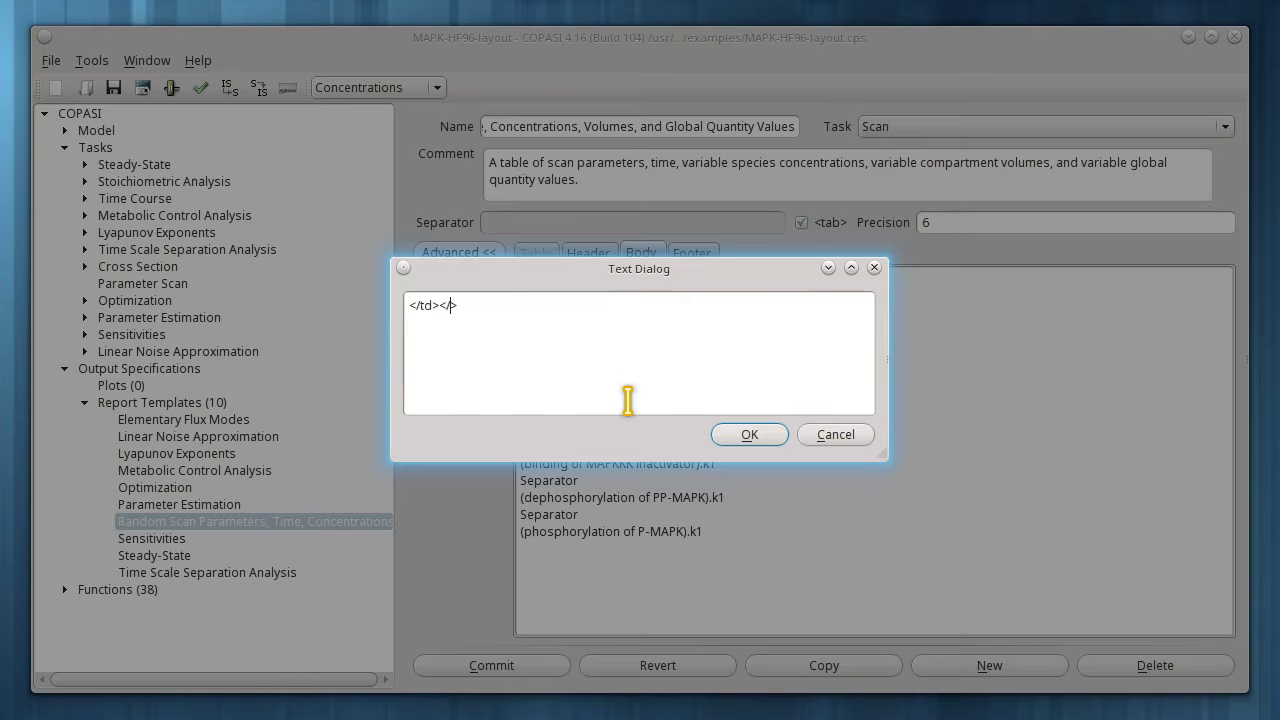
click(752, 436)
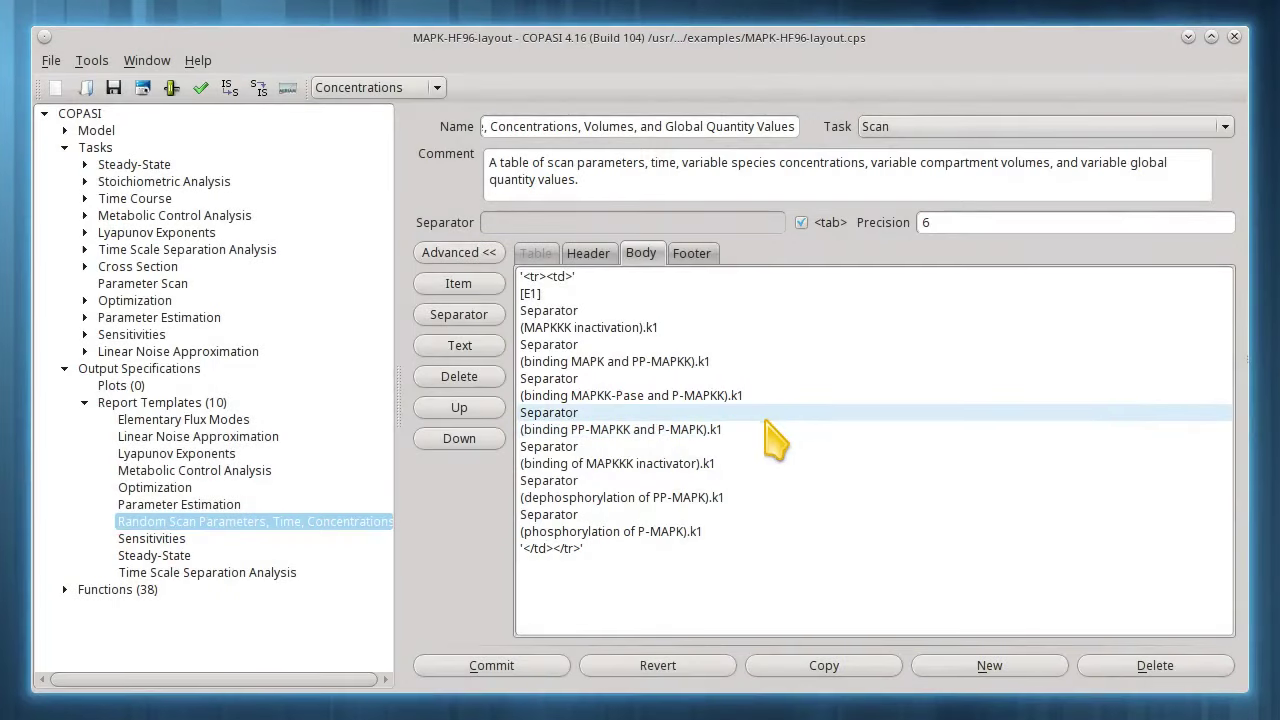
click(801, 222)
Enter '</td><td>' as the custom separator and give the footer a '</td></tr></table>' text entry.
click(708, 222)
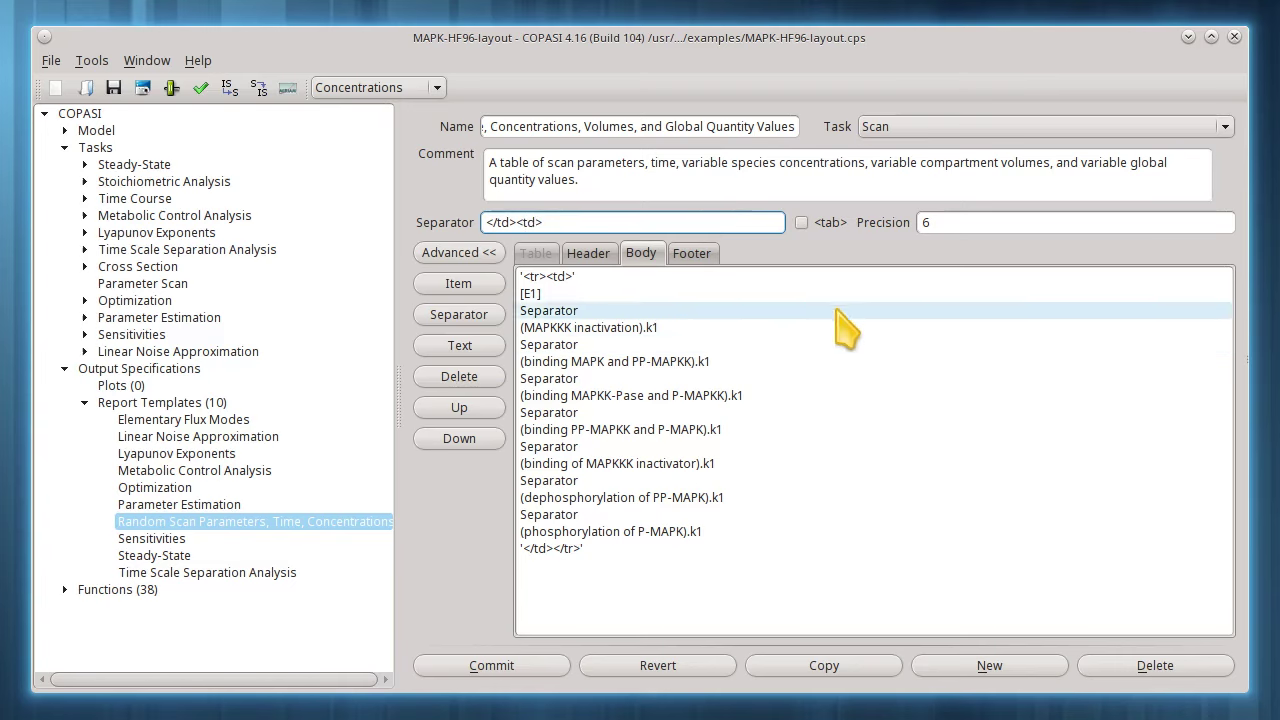
click(700, 256)
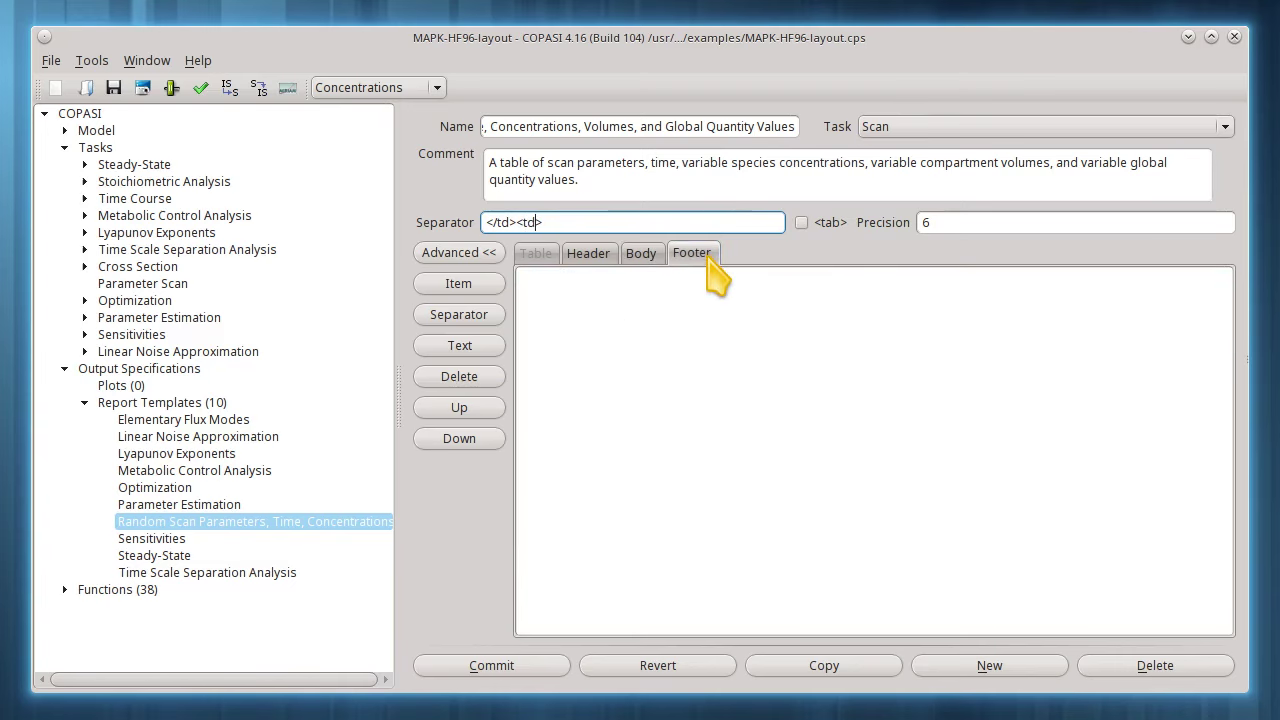
click(476, 345)
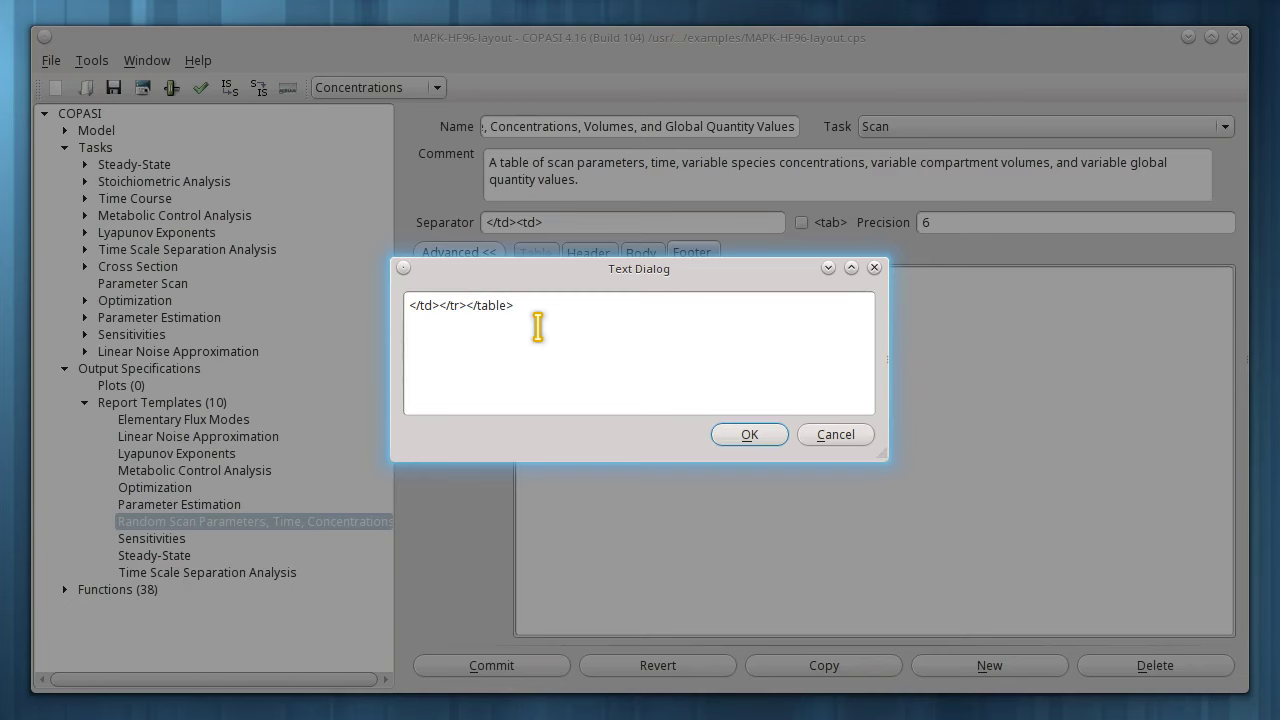
click(749, 437)
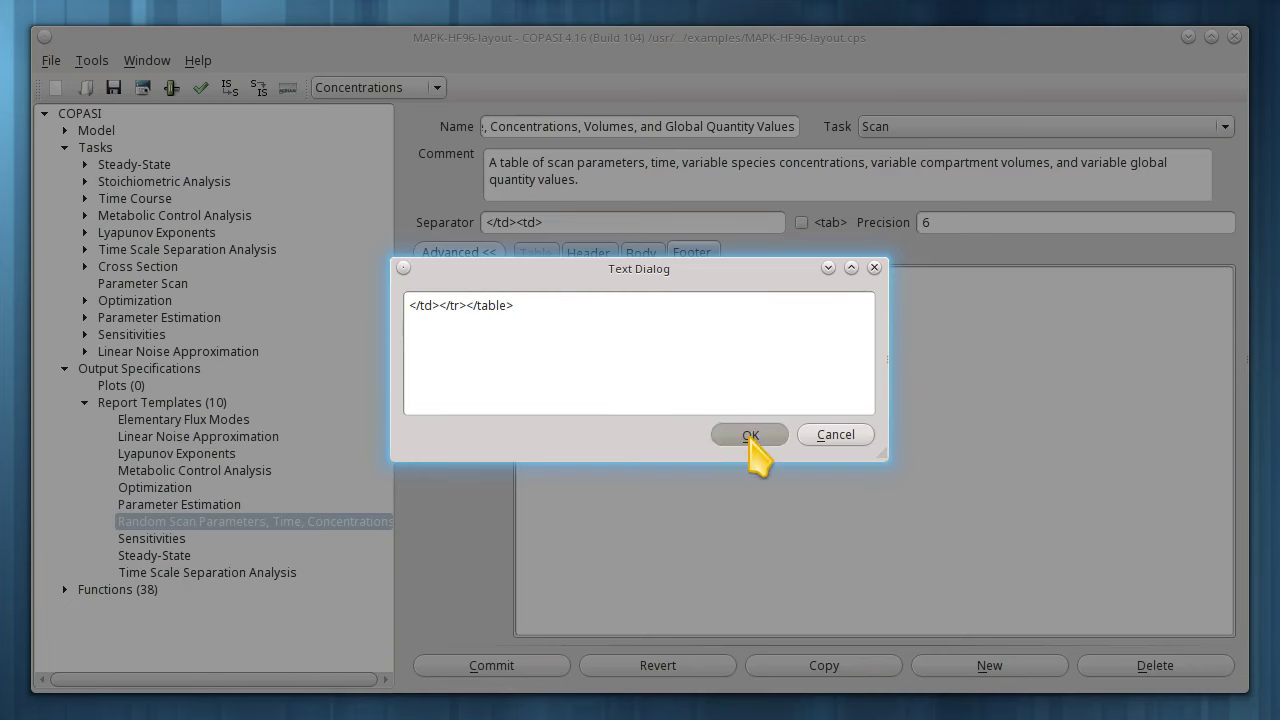
Send the scan output to report1.html with the Random Scan Parameters template, then run the scan.
click(185, 285)
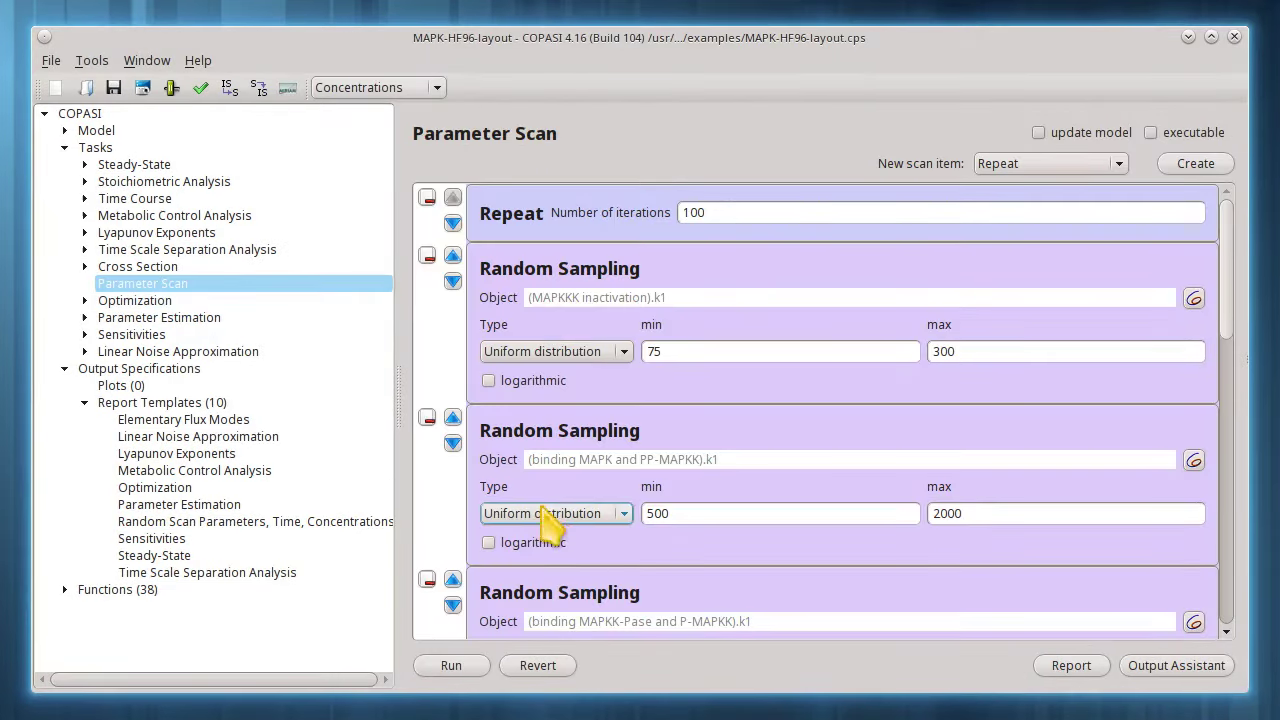
click(1072, 666)
click(826, 357)
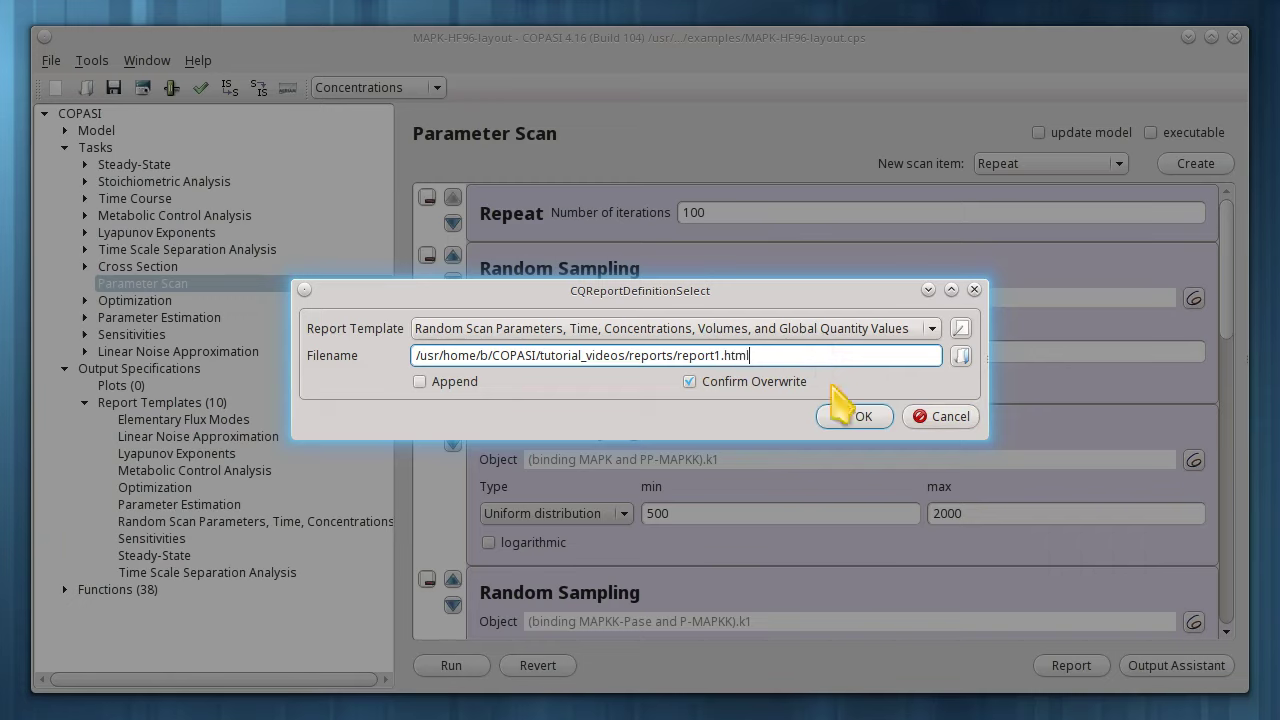
click(862, 420)
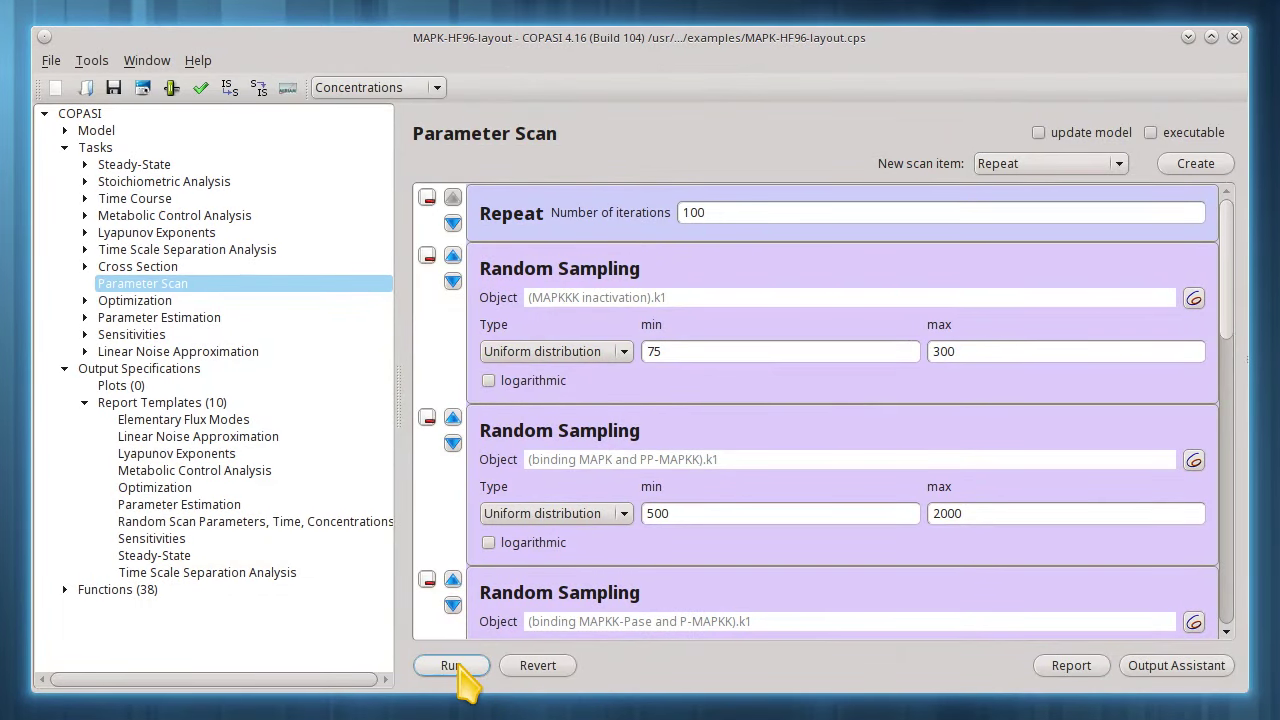
click(455, 665)
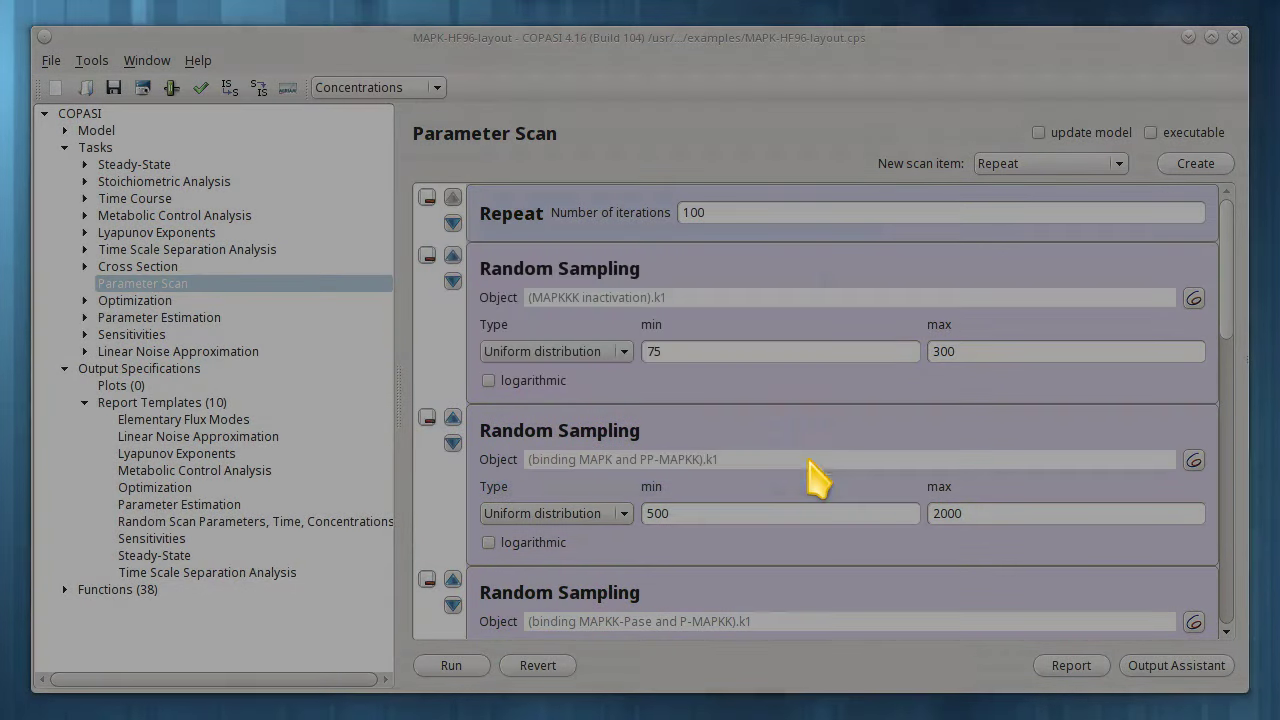
Bring Chromium's report1.html into view and scroll through its table of [E1] and k1 values.
drag(1275, 63, 192, 32)
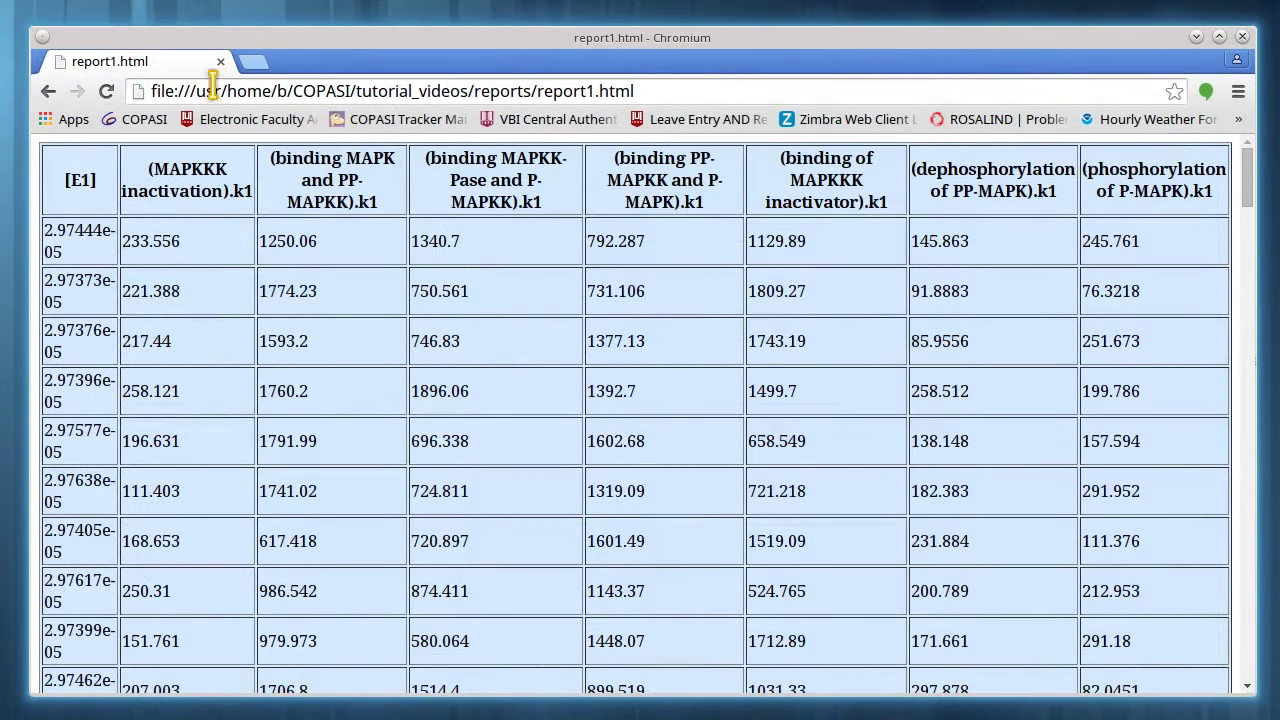
scroll(830, 405, down, 5)
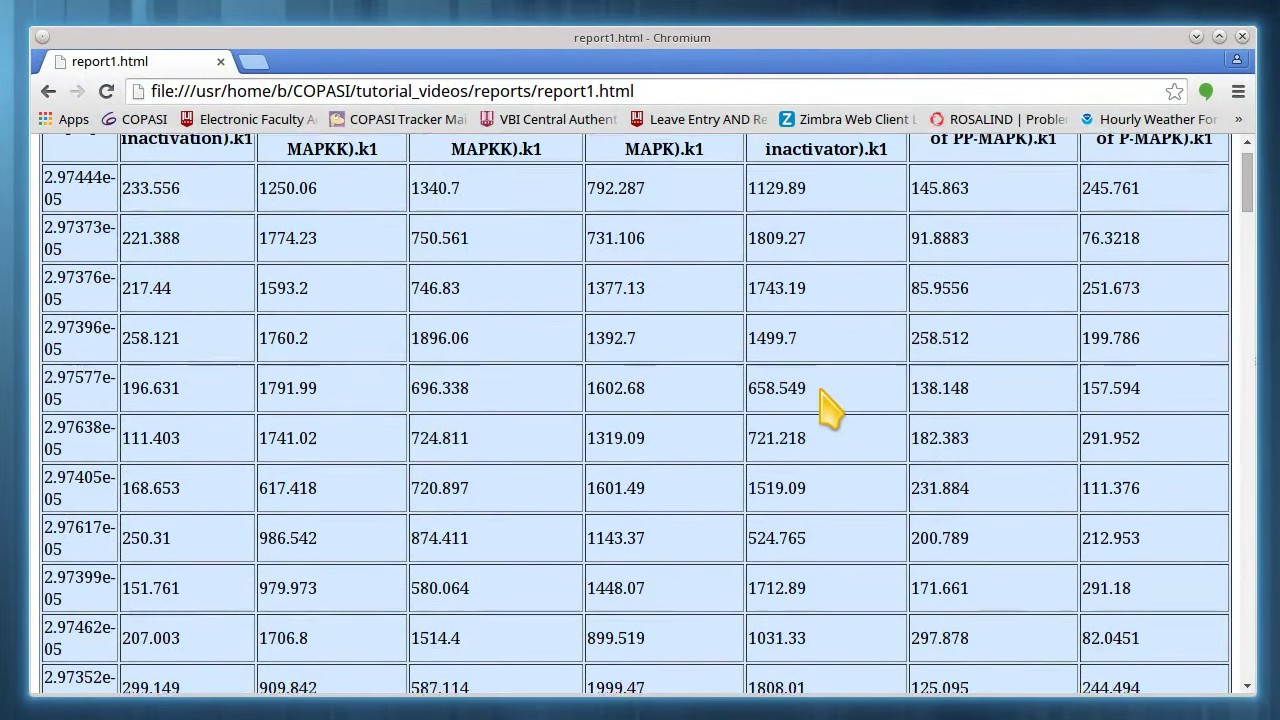
drag(1248, 215, 1247, 165)
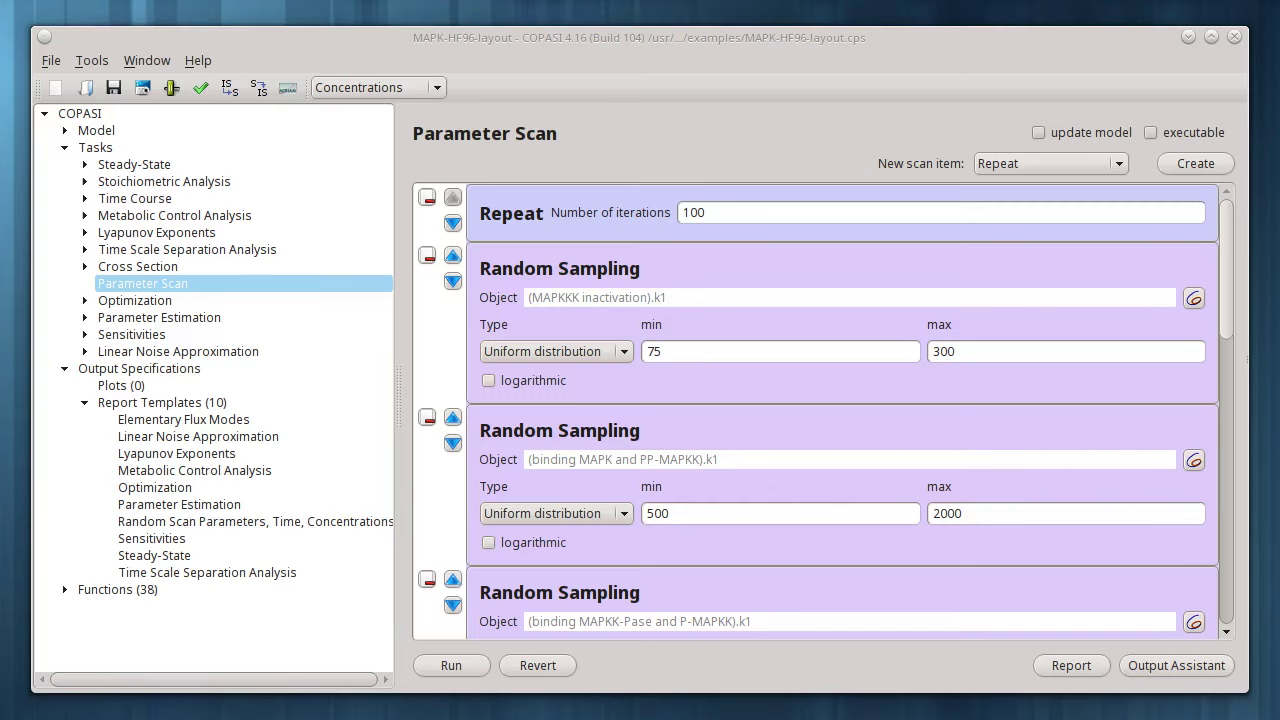
Delete all six Random Sampling items, leaving Repeat (100 iterations) above Steady State.
drag(1229, 236, 1166, 557)
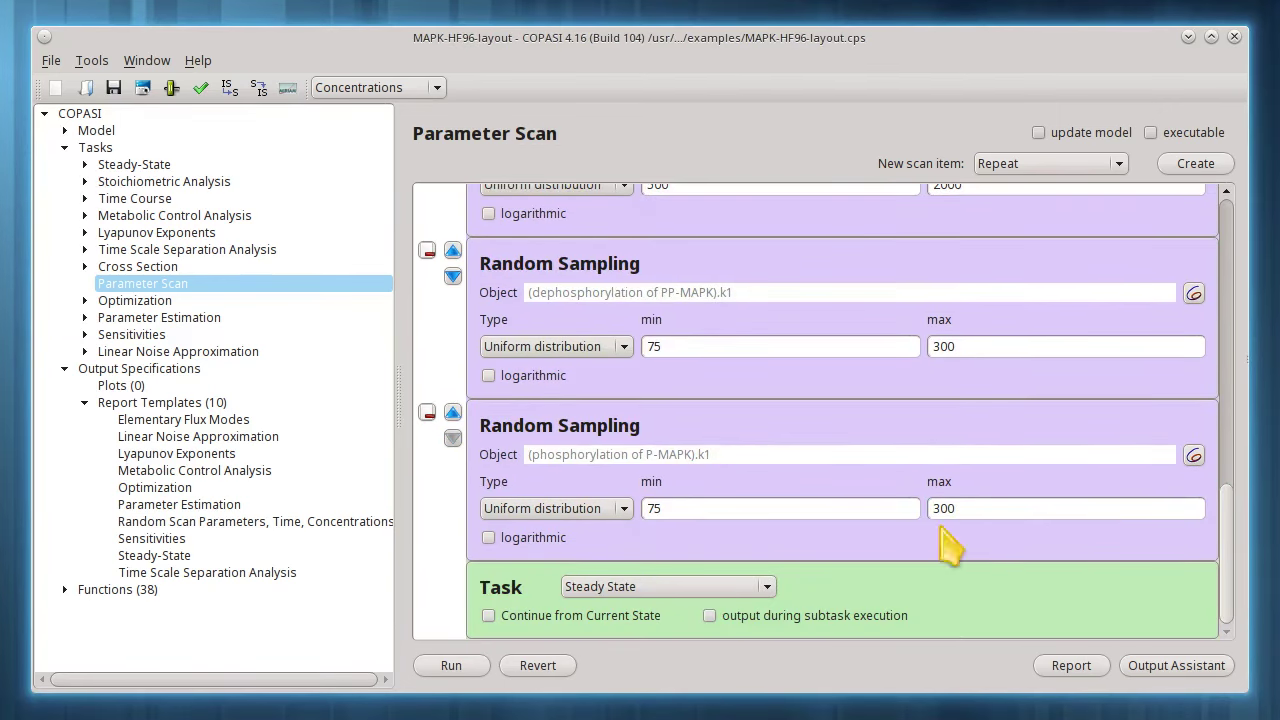
click(426, 412)
click(426, 412)
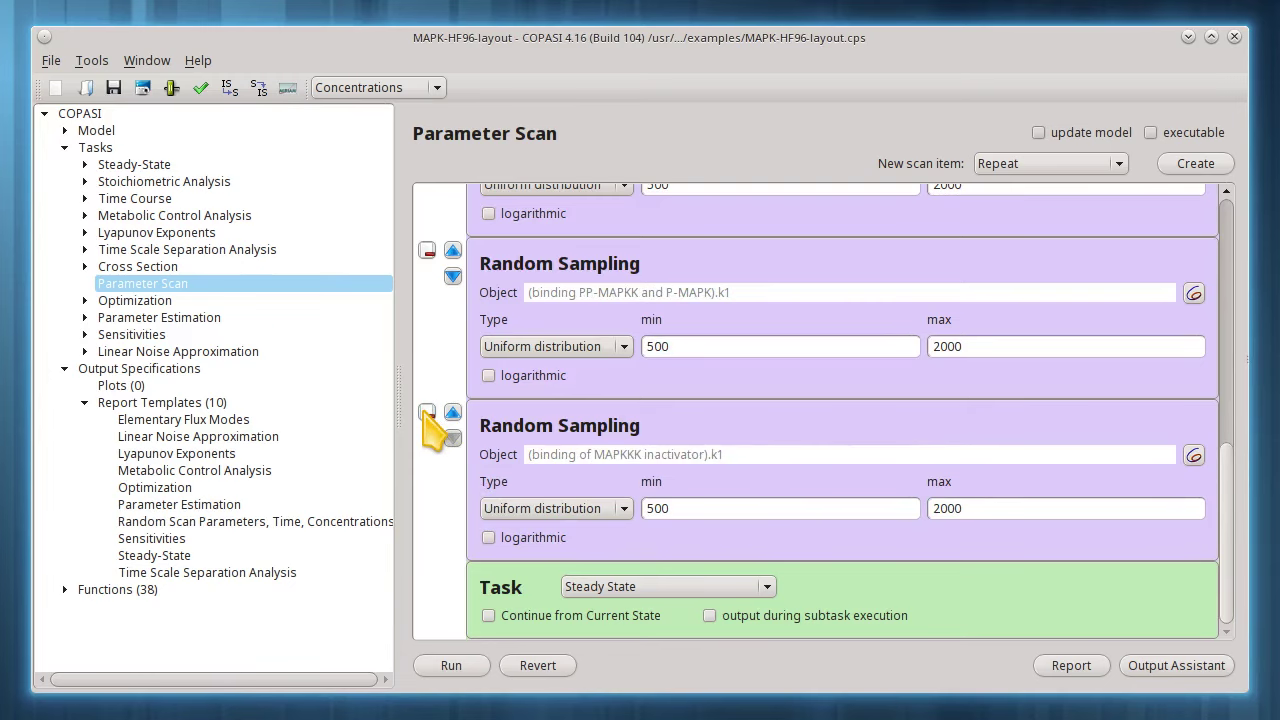
click(426, 412)
click(426, 412)
click(426, 412)
click(426, 412)
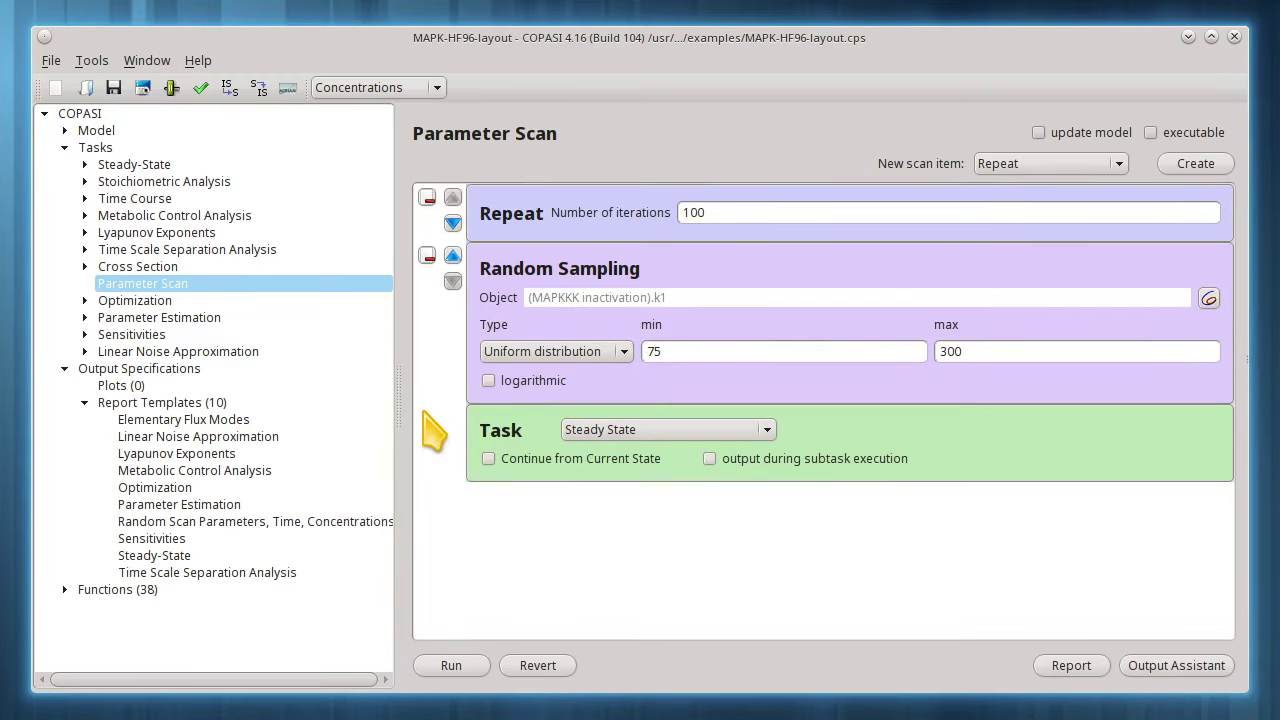
click(426, 251)
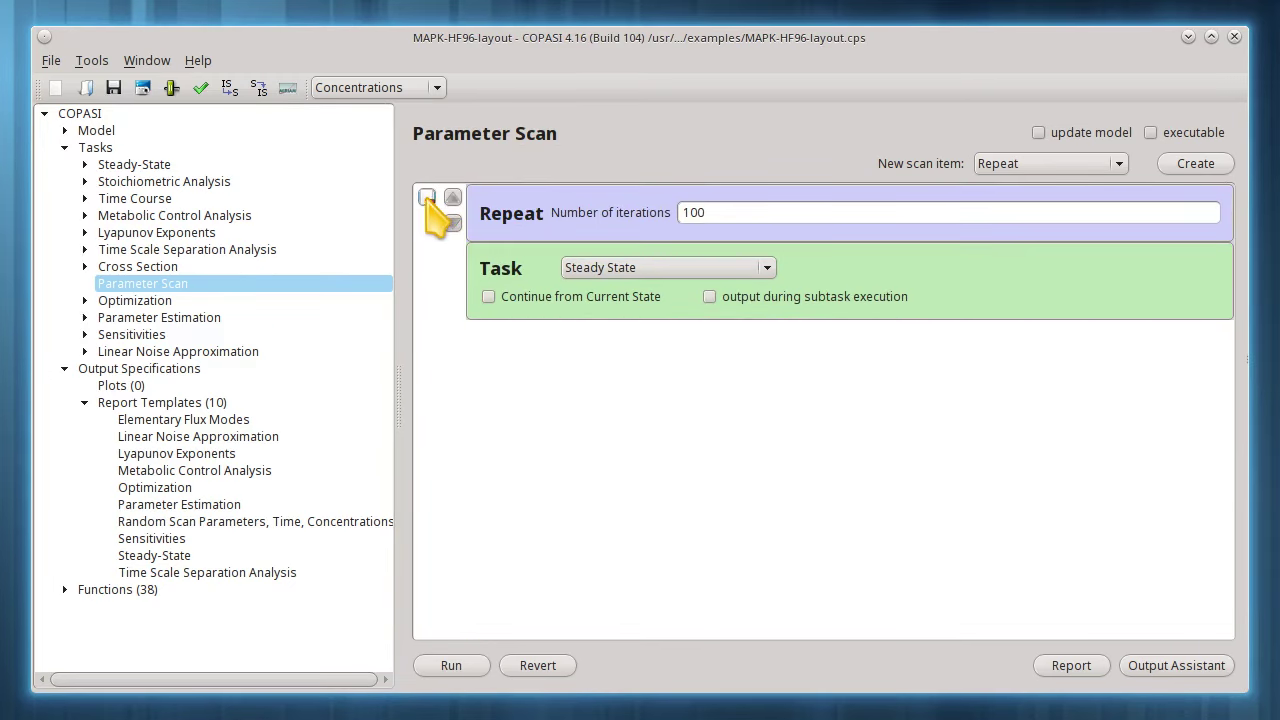
Delete the Repeat item and create a new regular Scan item.
click(426, 197)
click(1116, 164)
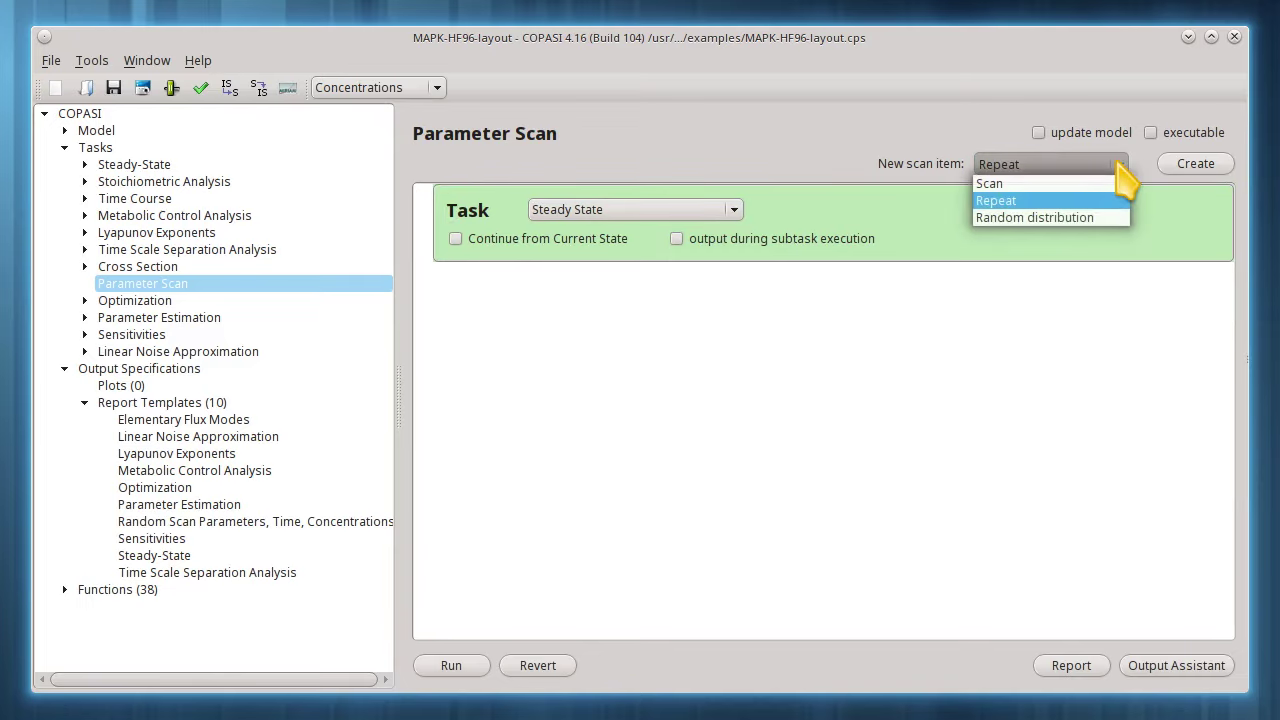
click(1100, 185)
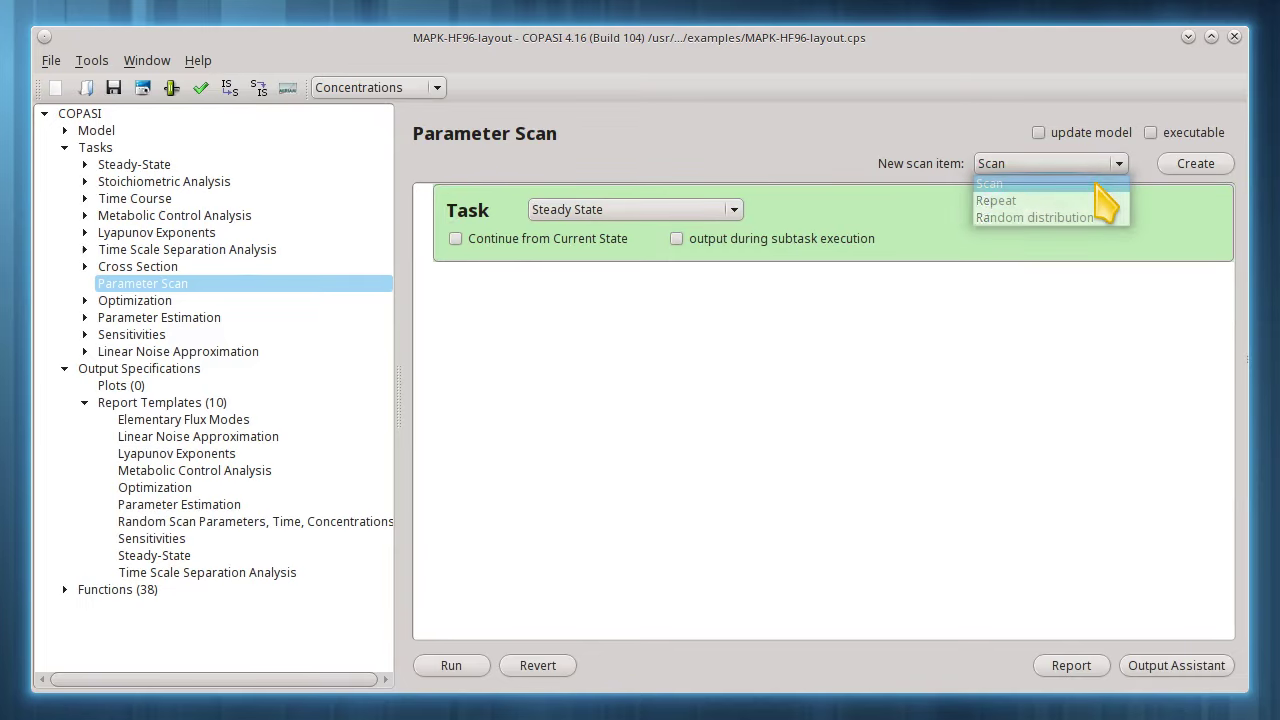
click(1190, 165)
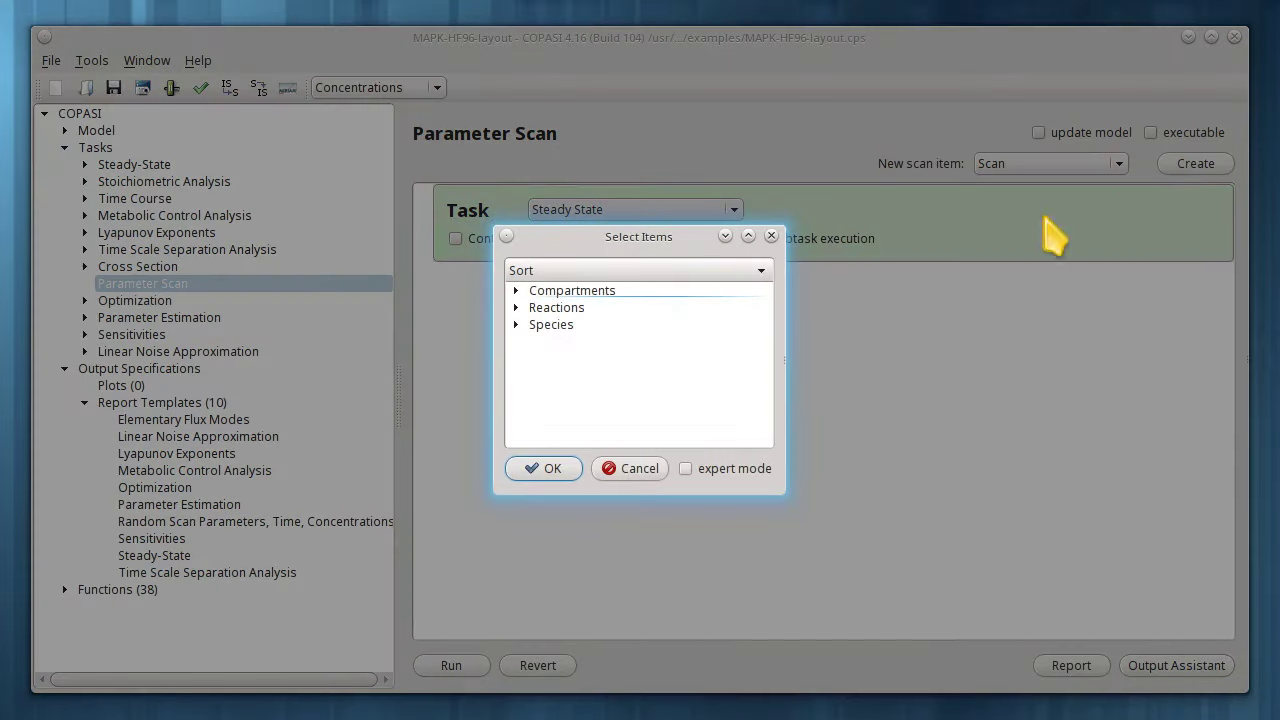
Scan the k1 of binding MAPKK-Pase and PP-MAPKK and of dephosphorylation of PP-MAPKK.
click(516, 308)
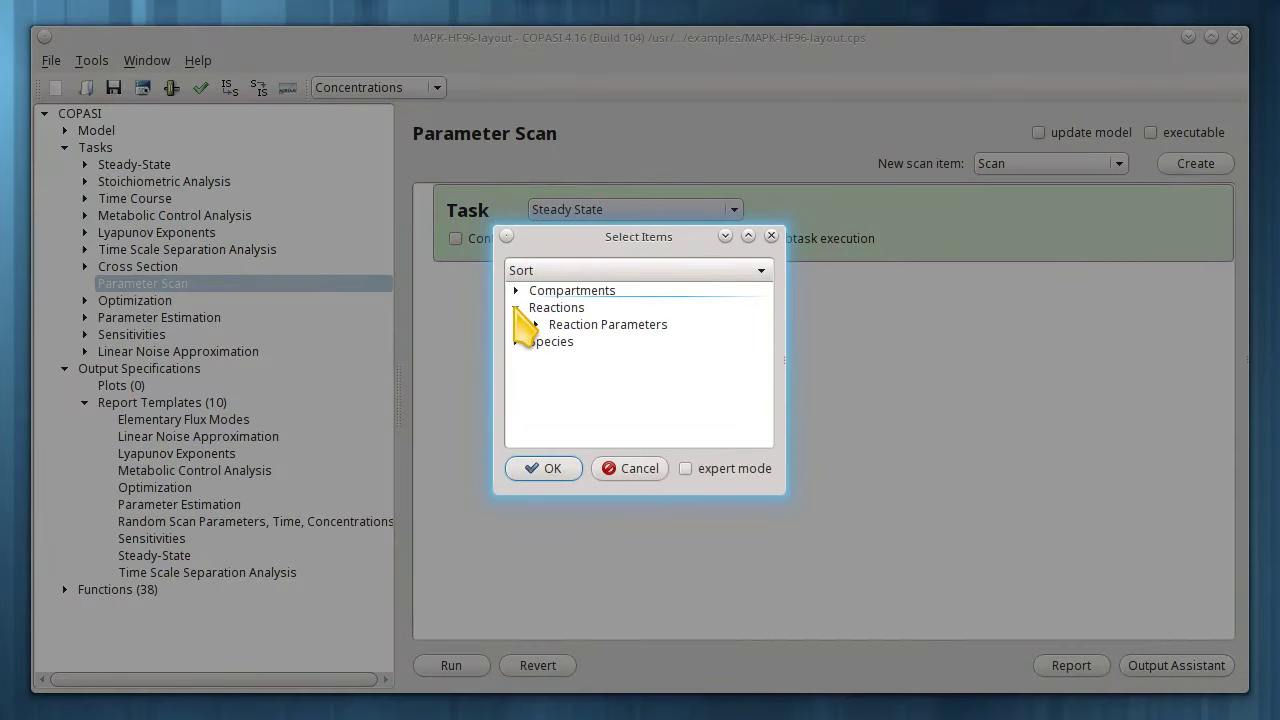
click(537, 325)
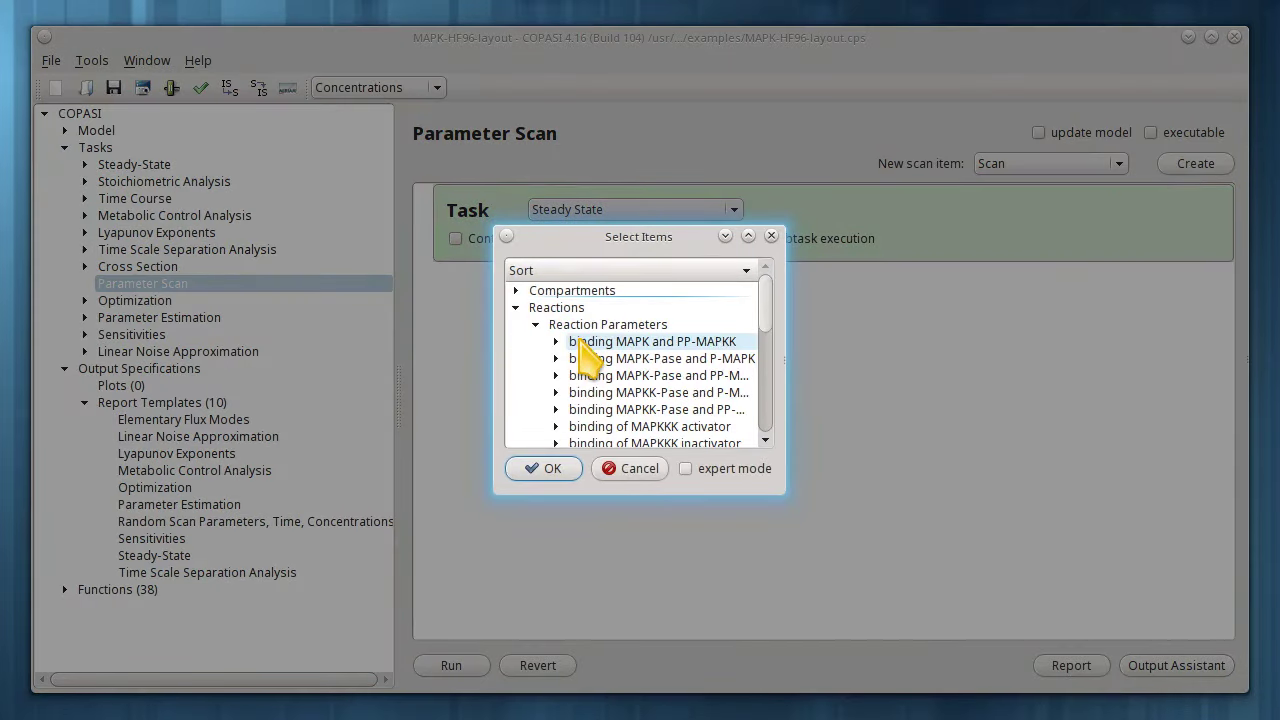
scroll(580, 350, down, 1)
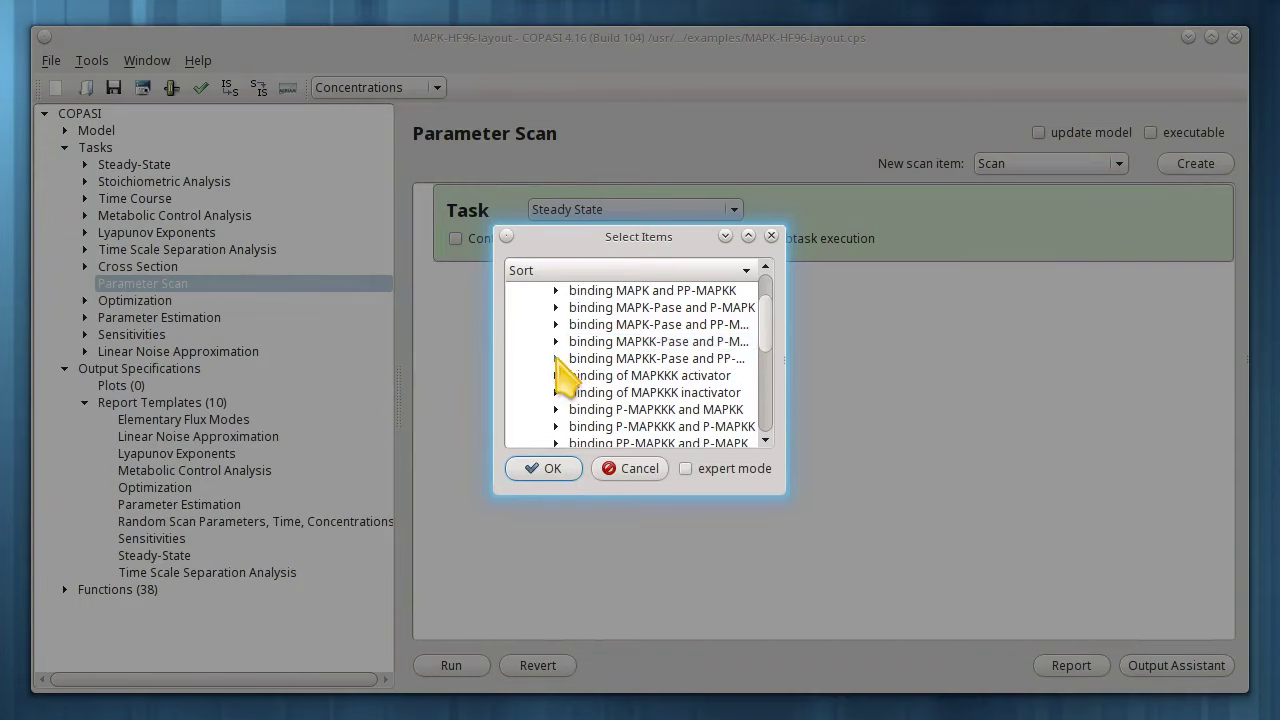
click(557, 359)
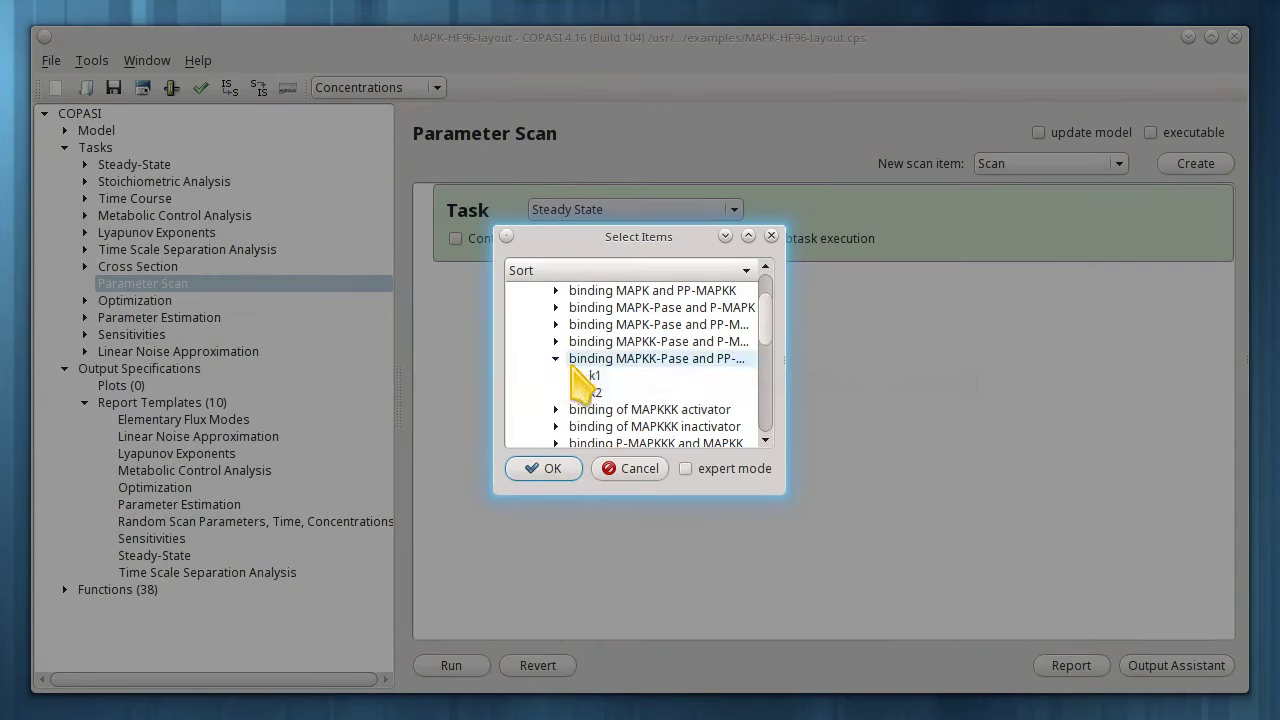
click(592, 376)
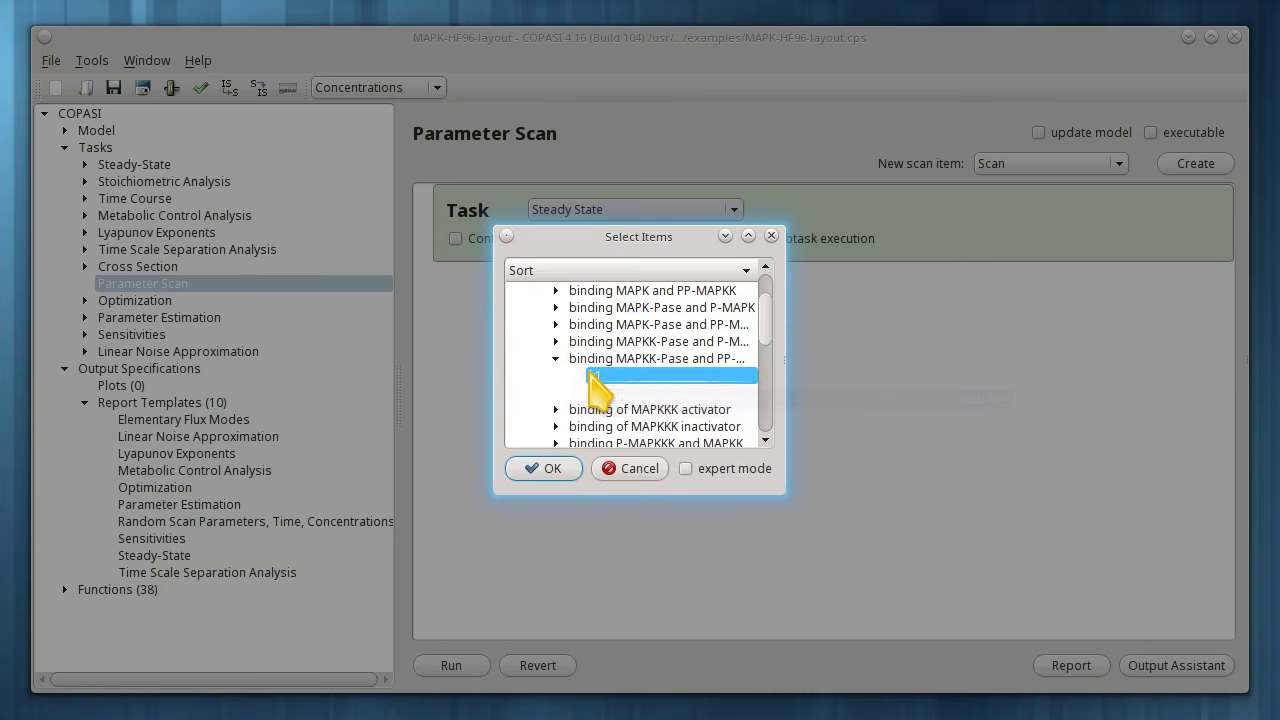
scroll(592, 385, down, 3)
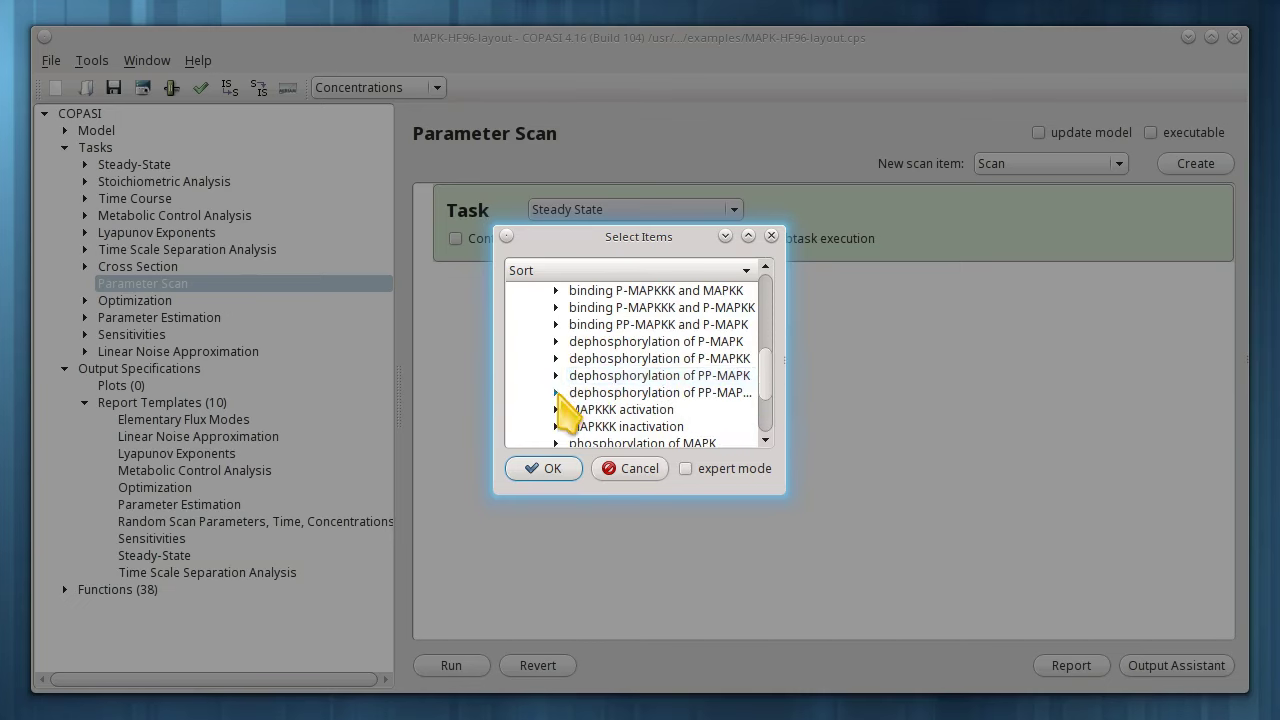
click(556, 393)
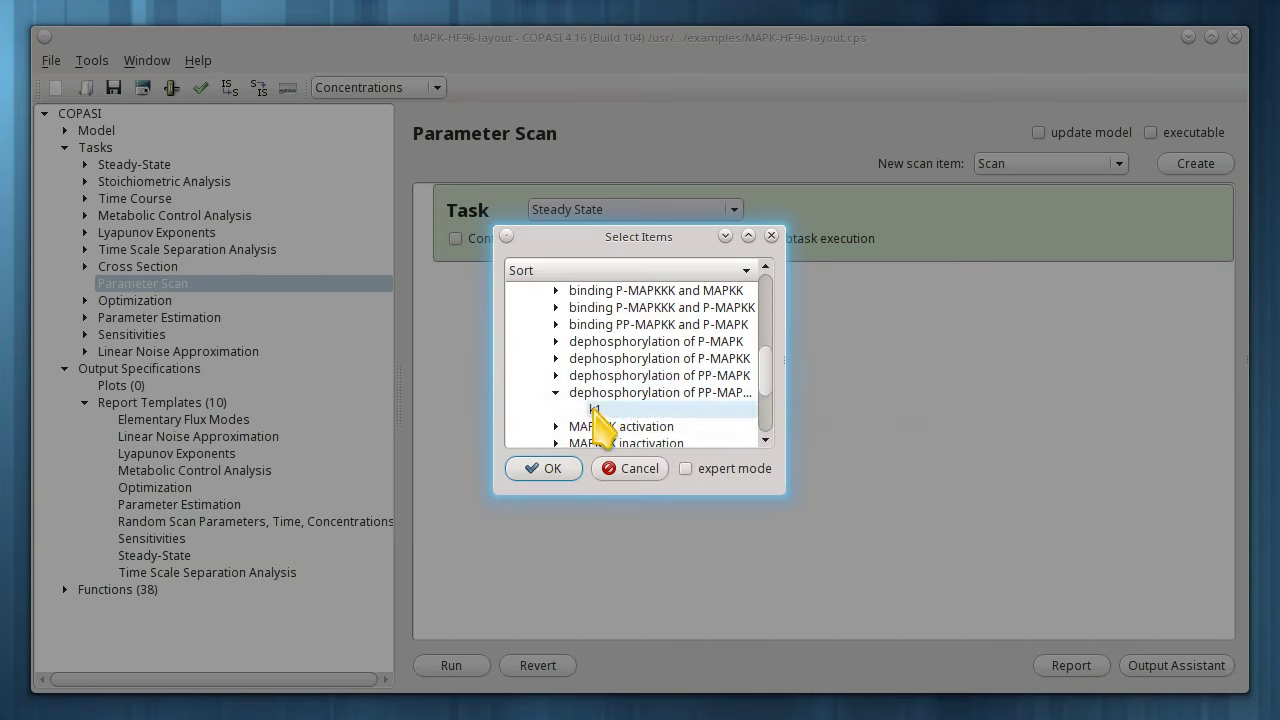
click(594, 410)
click(545, 468)
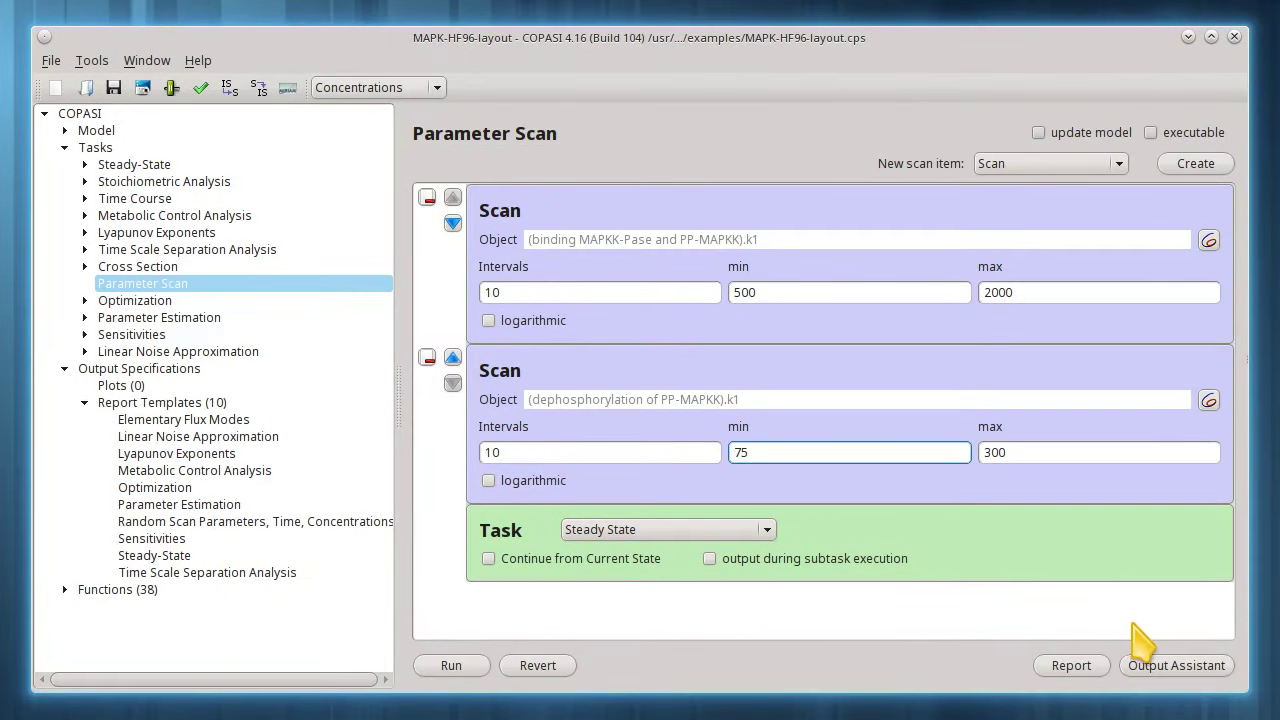
Create a Scan Parameters, Time, Concentrations report template and prefix its name with 'gnuplot'.
click(1176, 665)
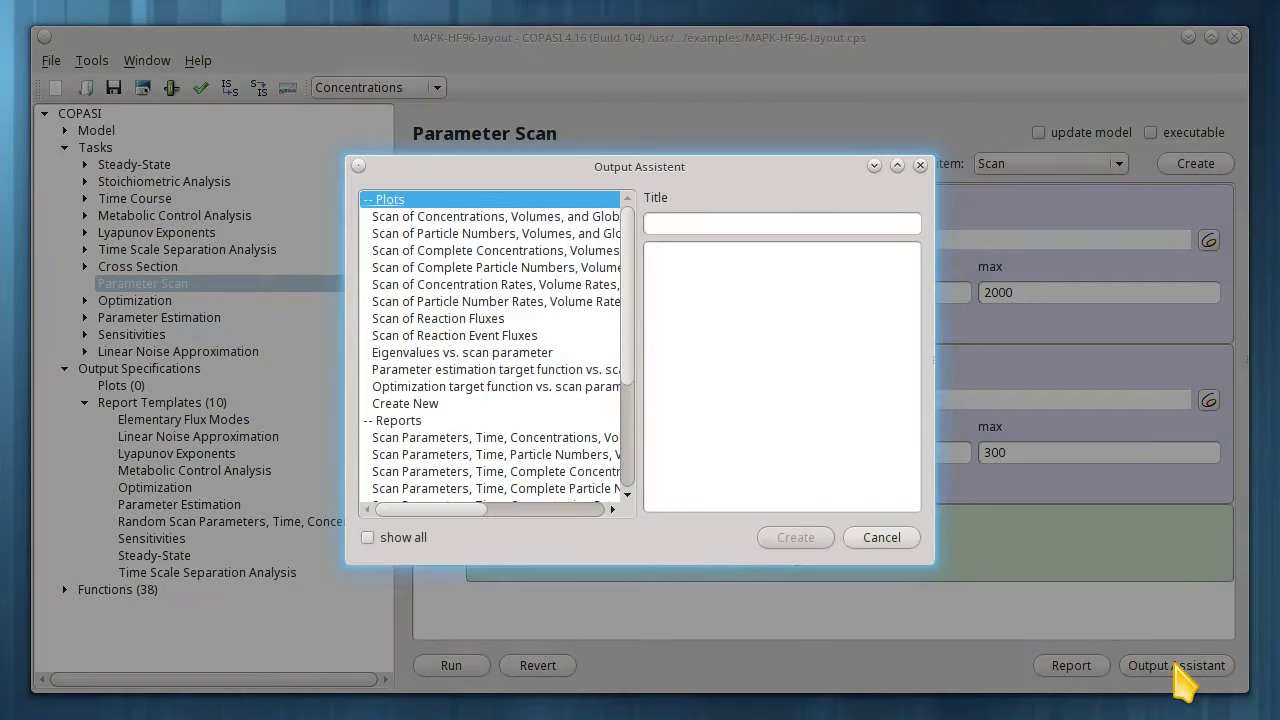
click(538, 440)
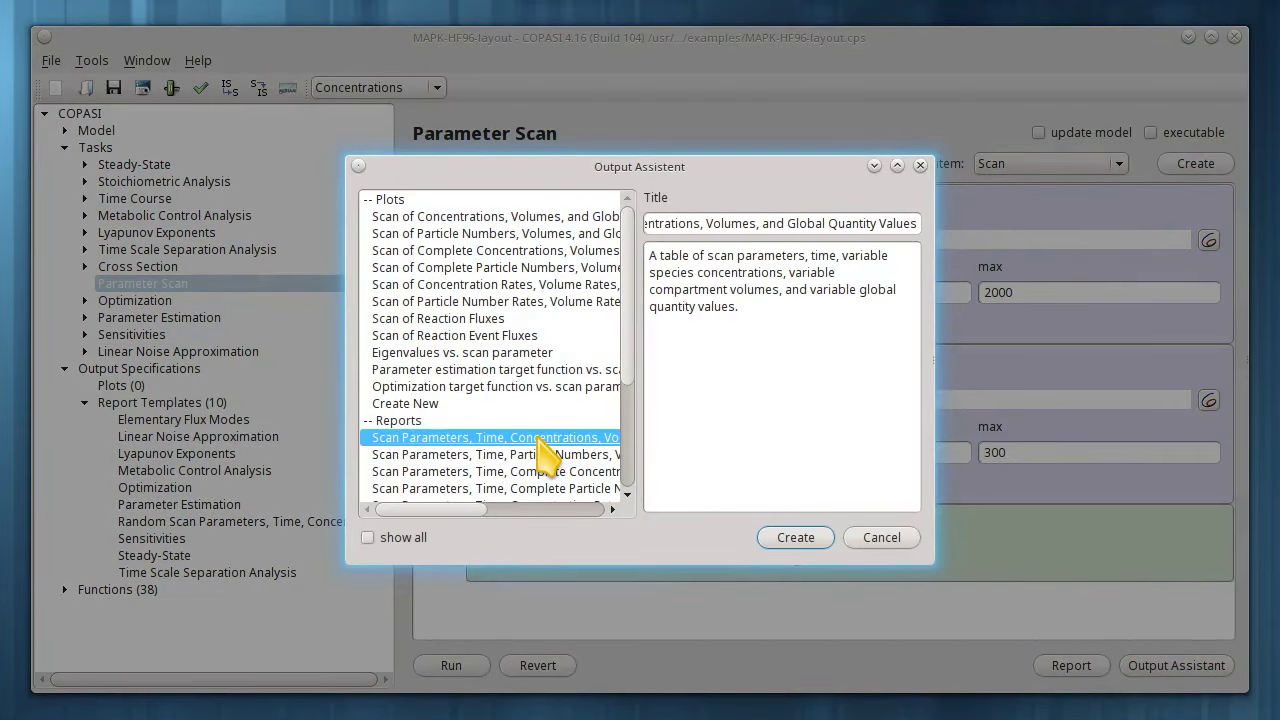
click(805, 545)
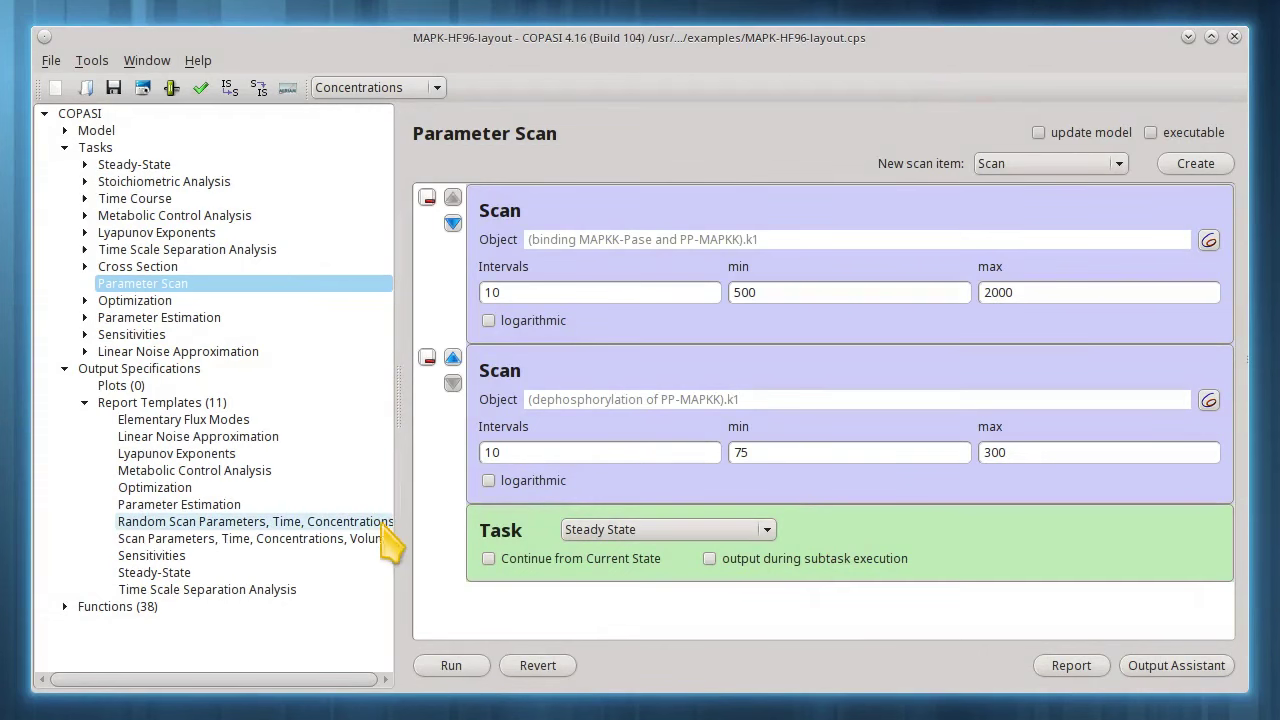
click(332, 540)
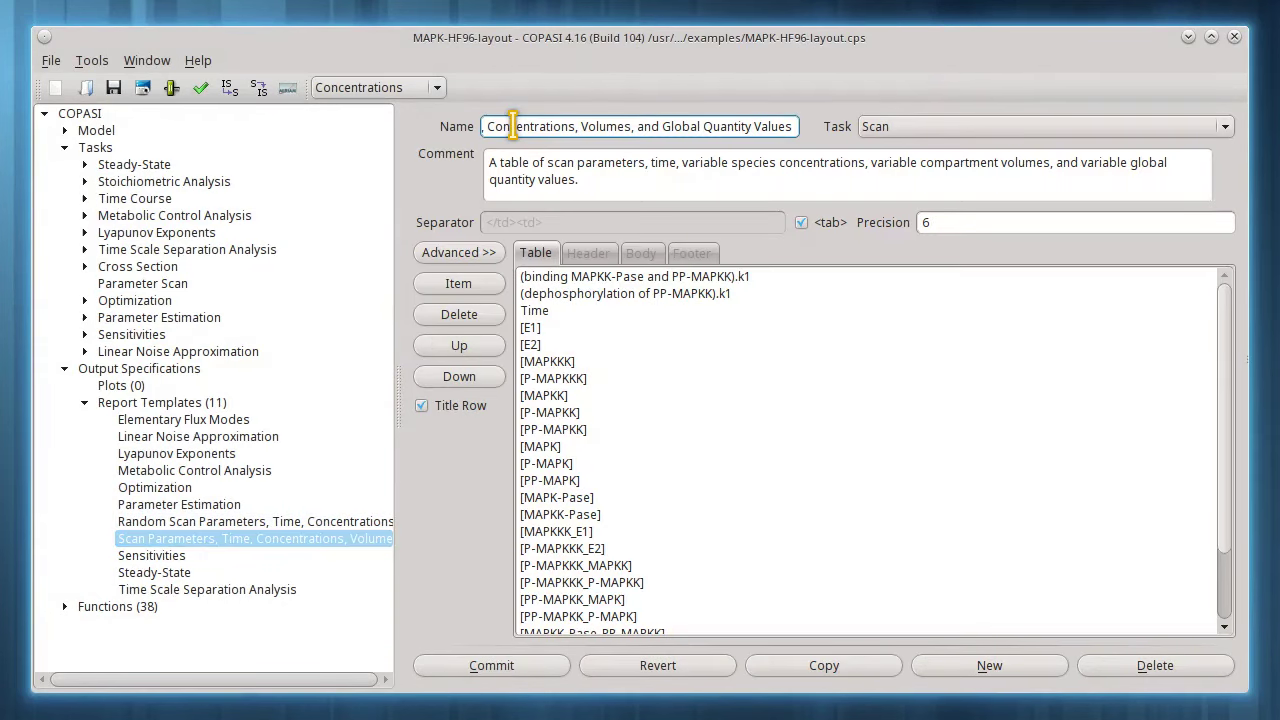
key(Home)
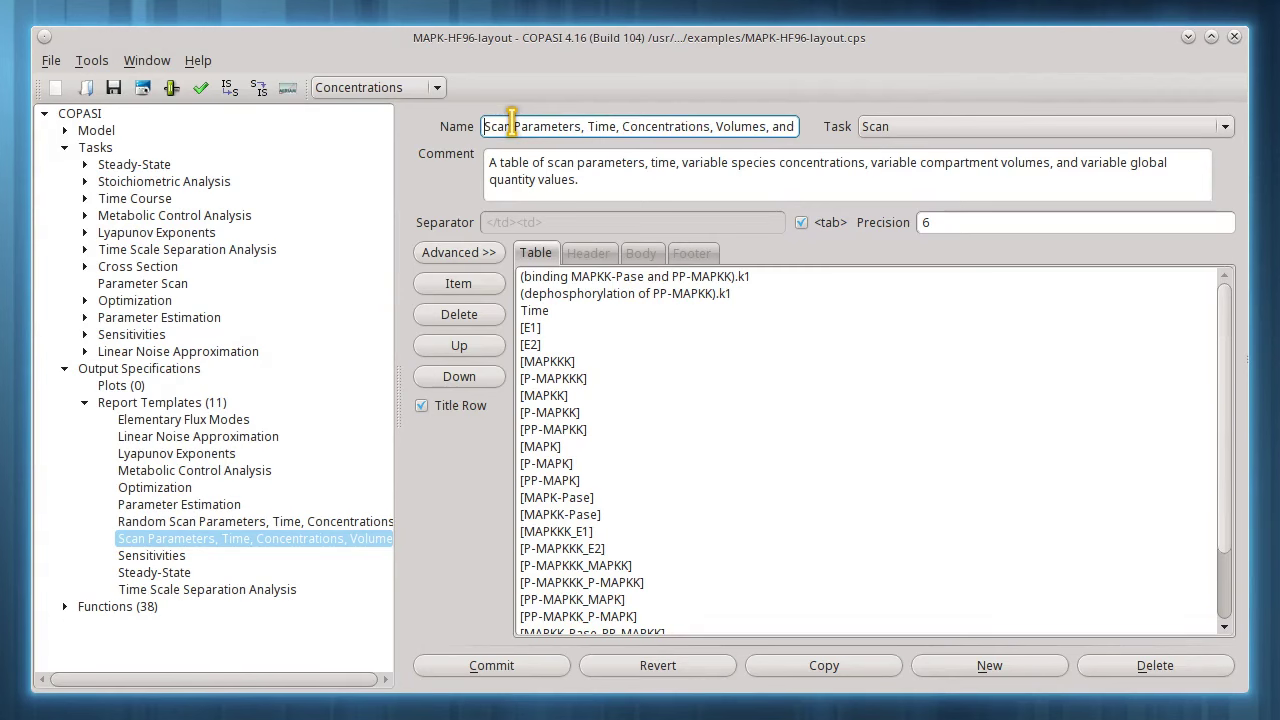
text(gnu)
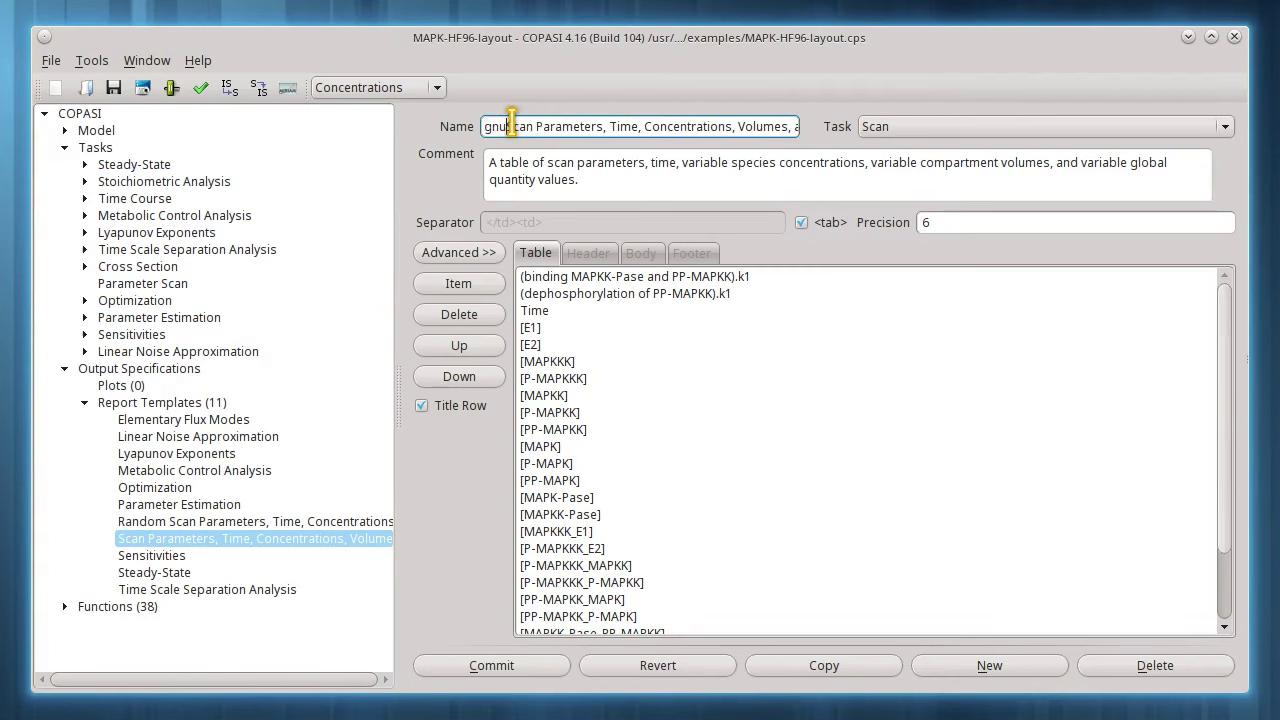
text(plot)
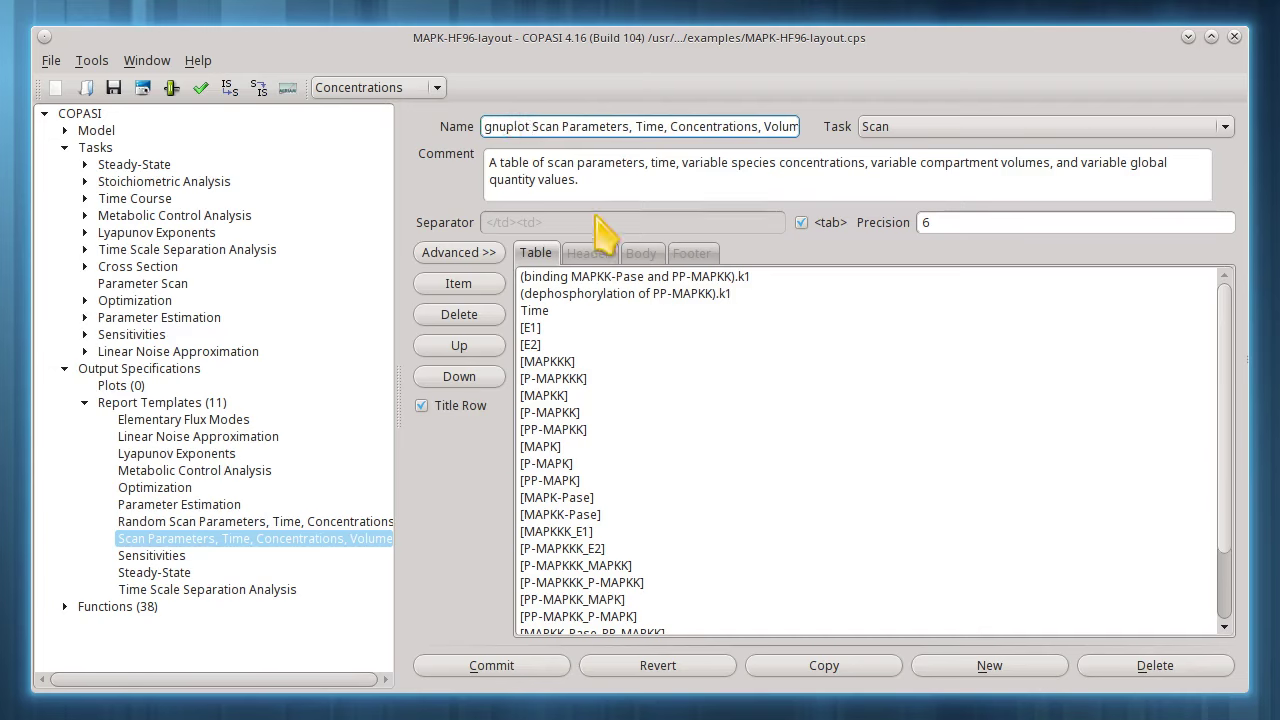
Delete the [E2]-through-last columns and the Time column, keeping the two k1 parameters and [E1].
click(800, 379)
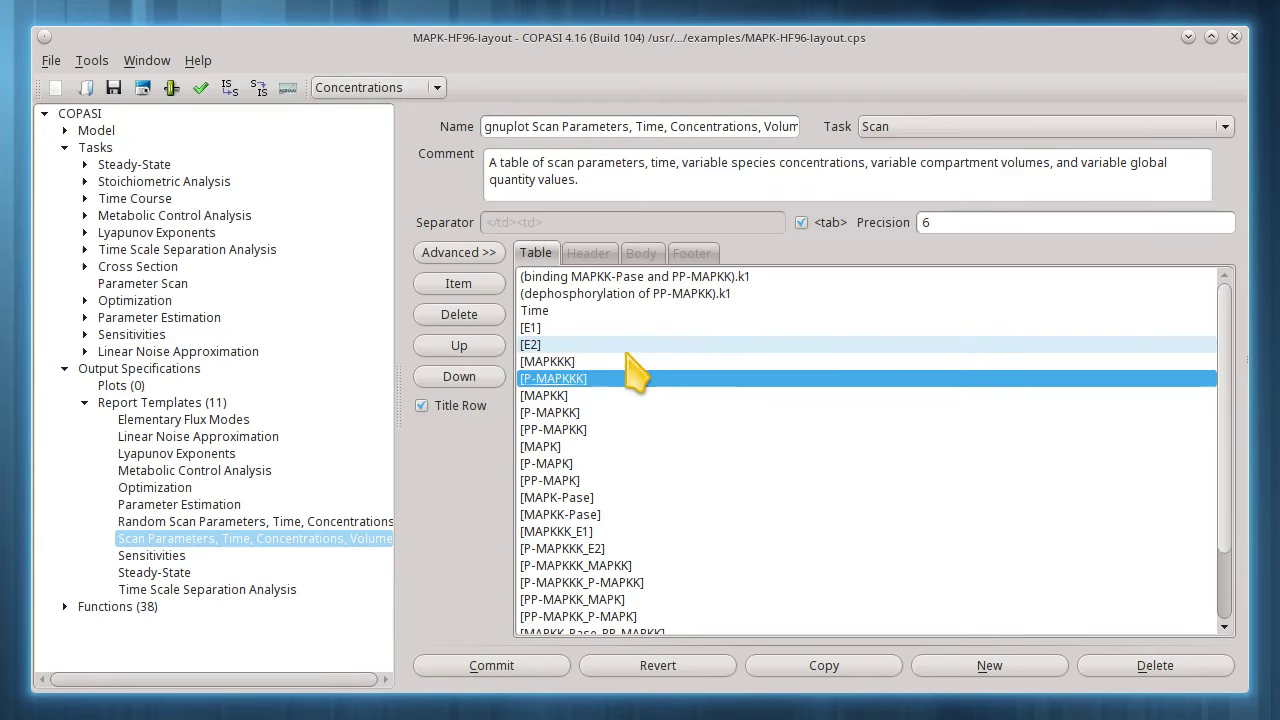
click(562, 344)
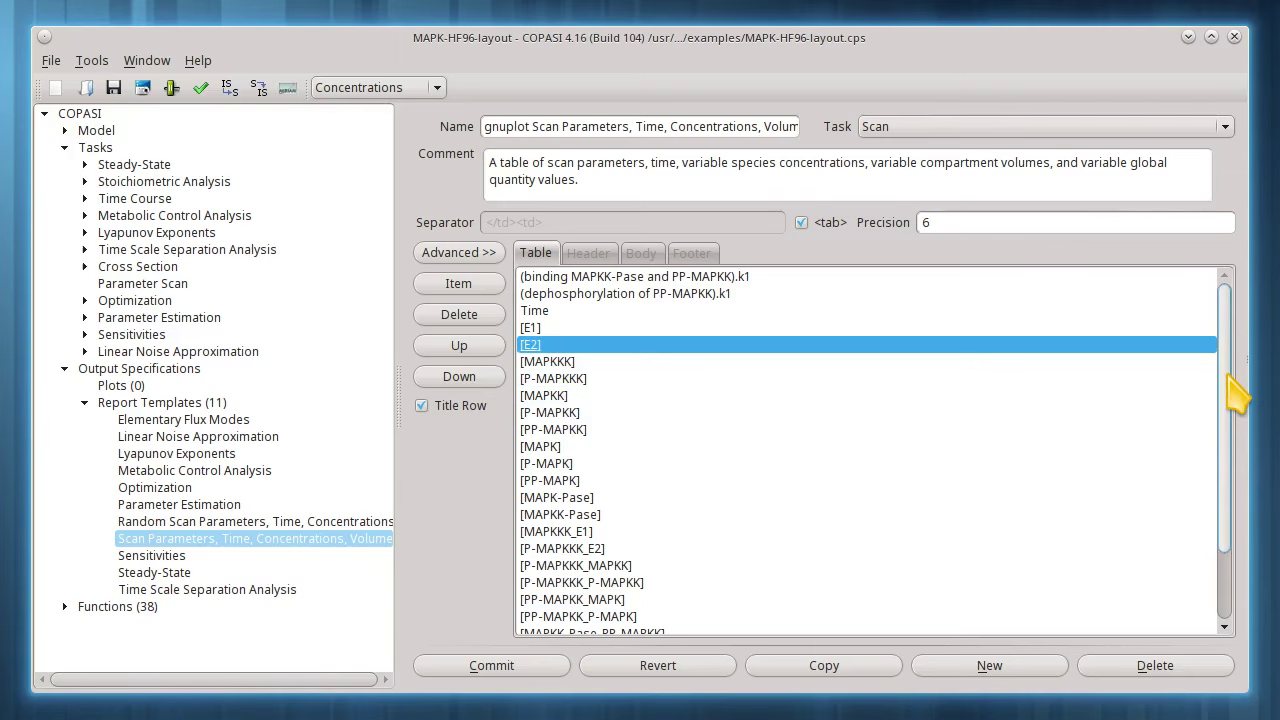
scroll(1230, 410, down, 2)
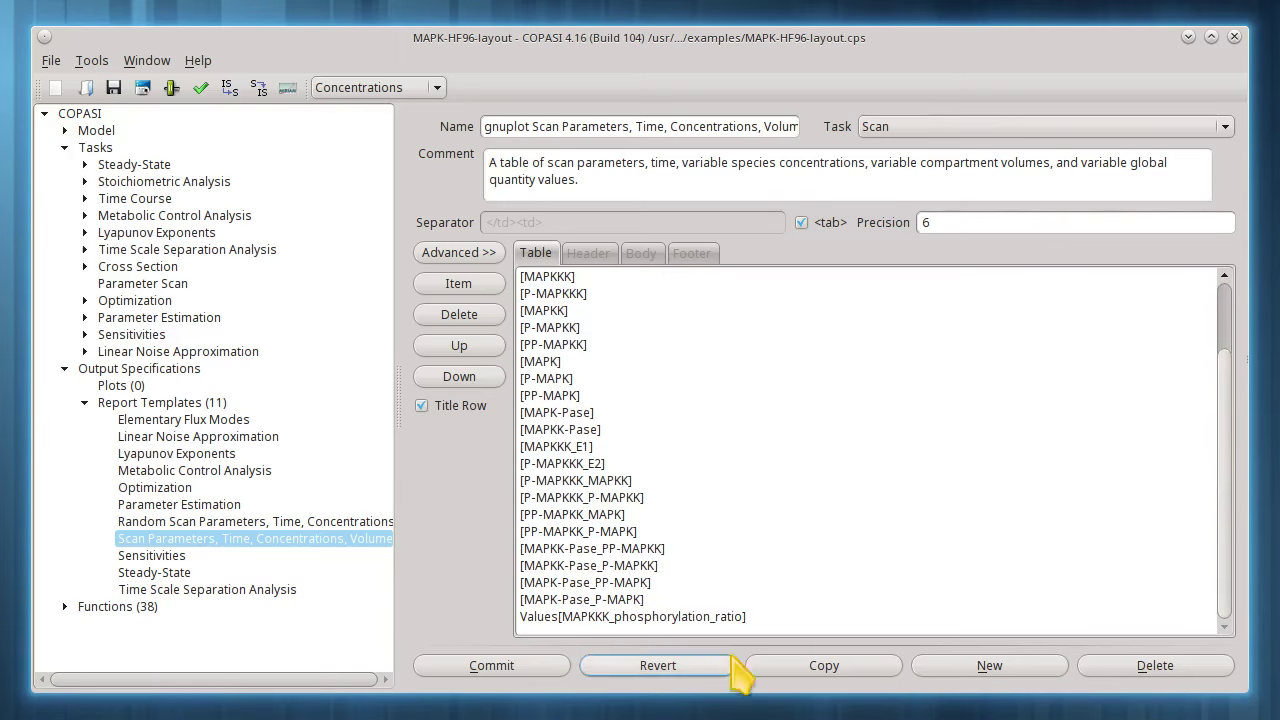
shift+click(719, 618)
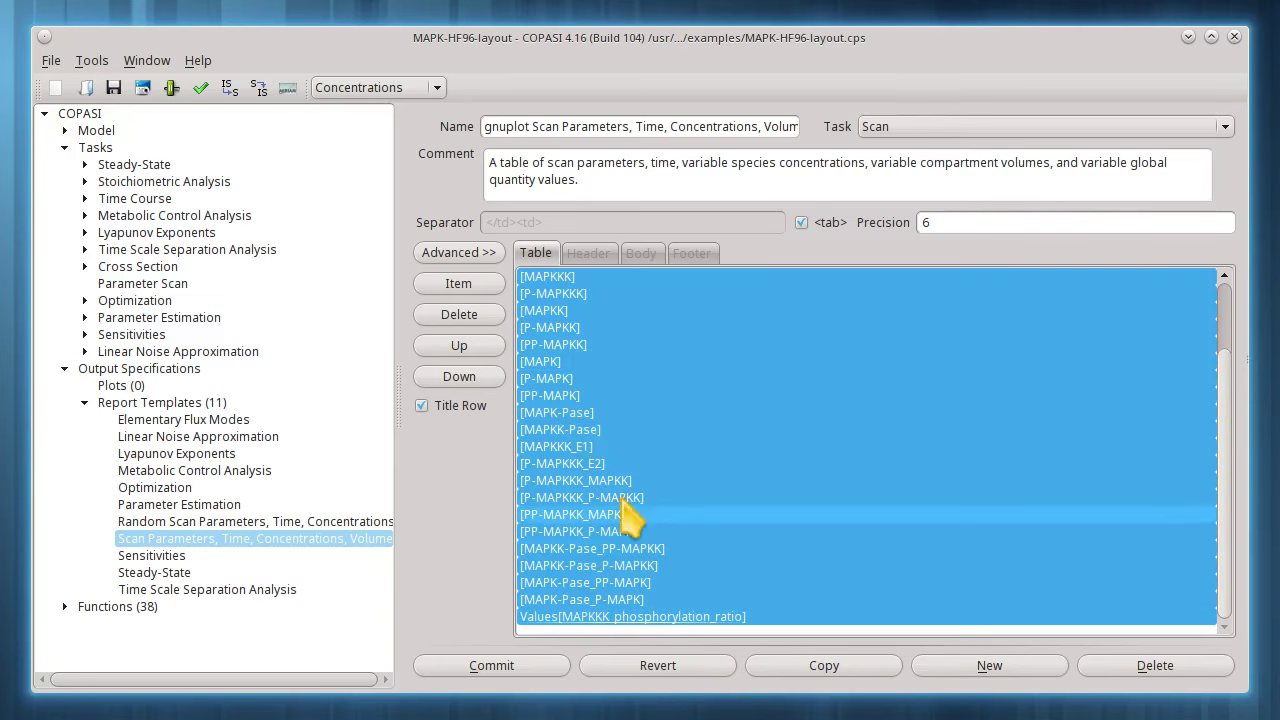
click(476, 314)
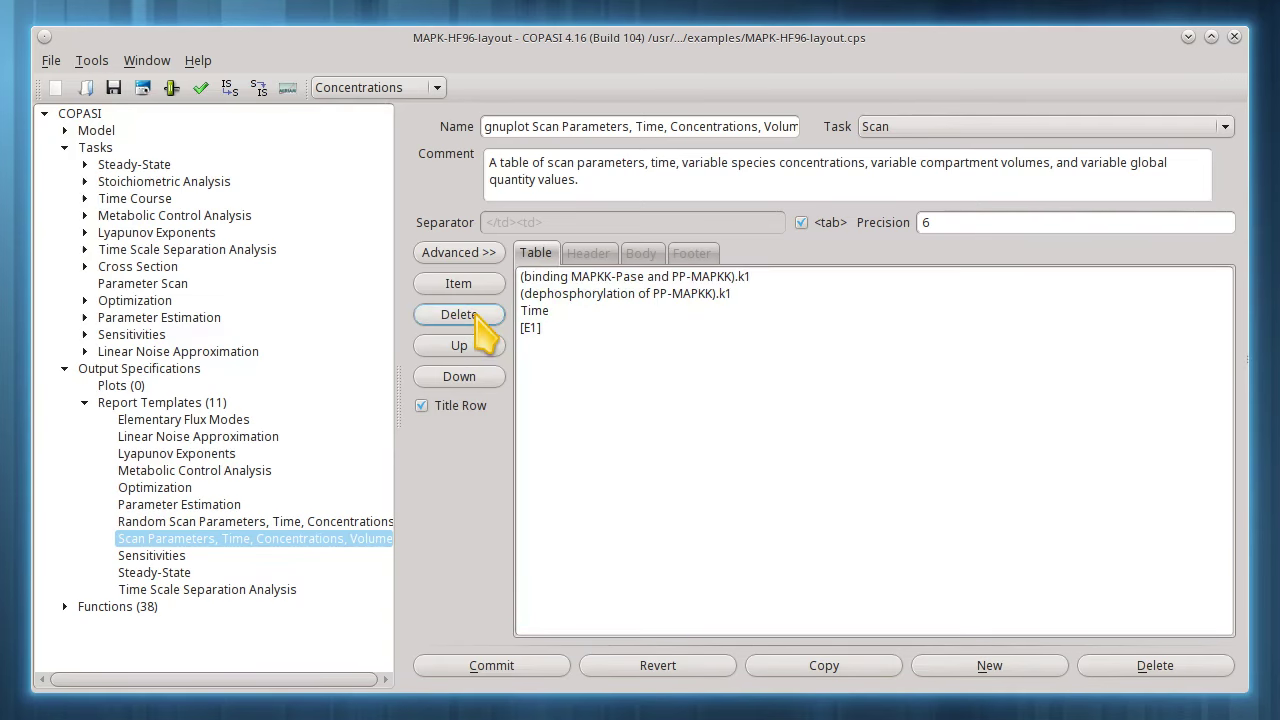
click(560, 311)
click(482, 316)
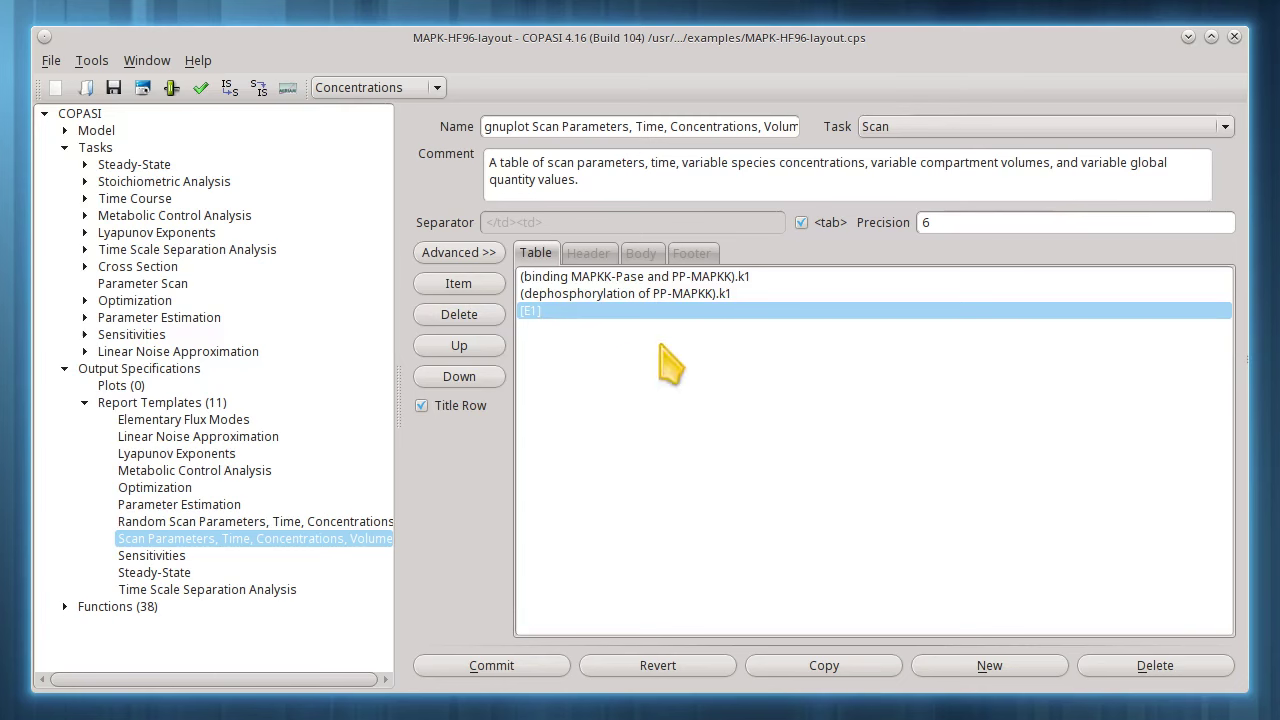
click(720, 355)
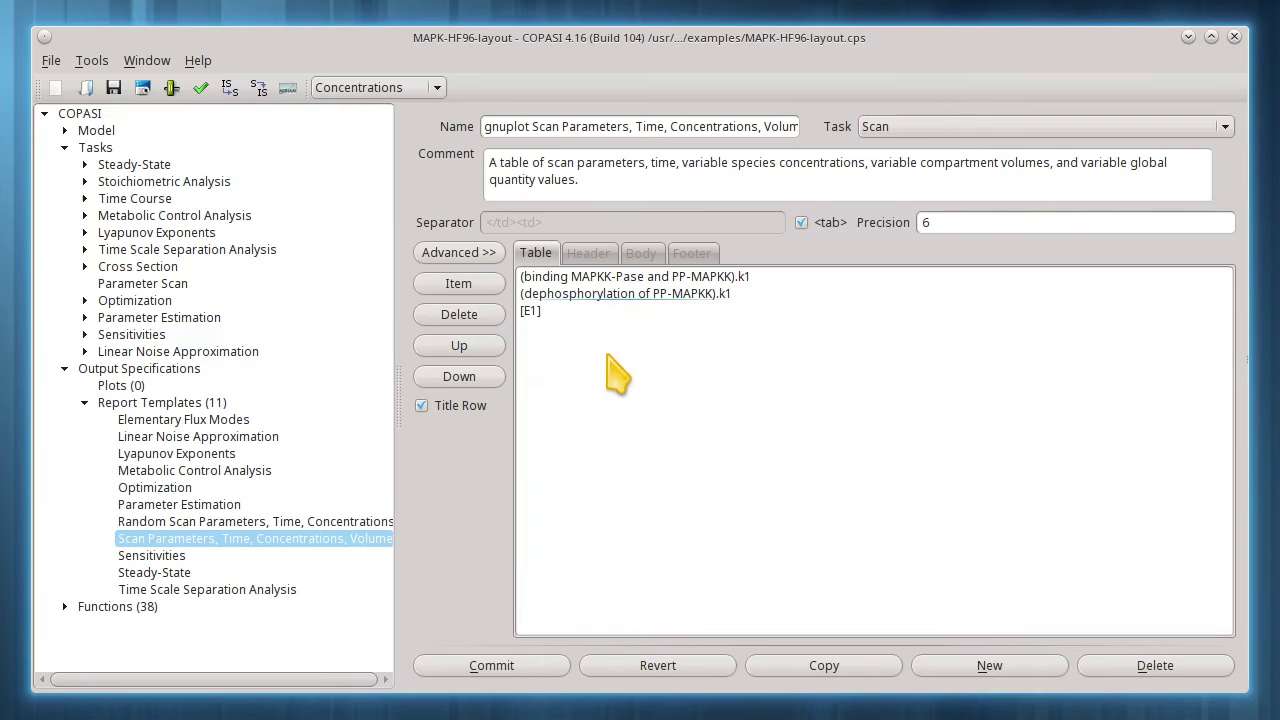
Write the scan through the gnuplot template to report1.tsv, run it, and overwrite the old file.
click(172, 286)
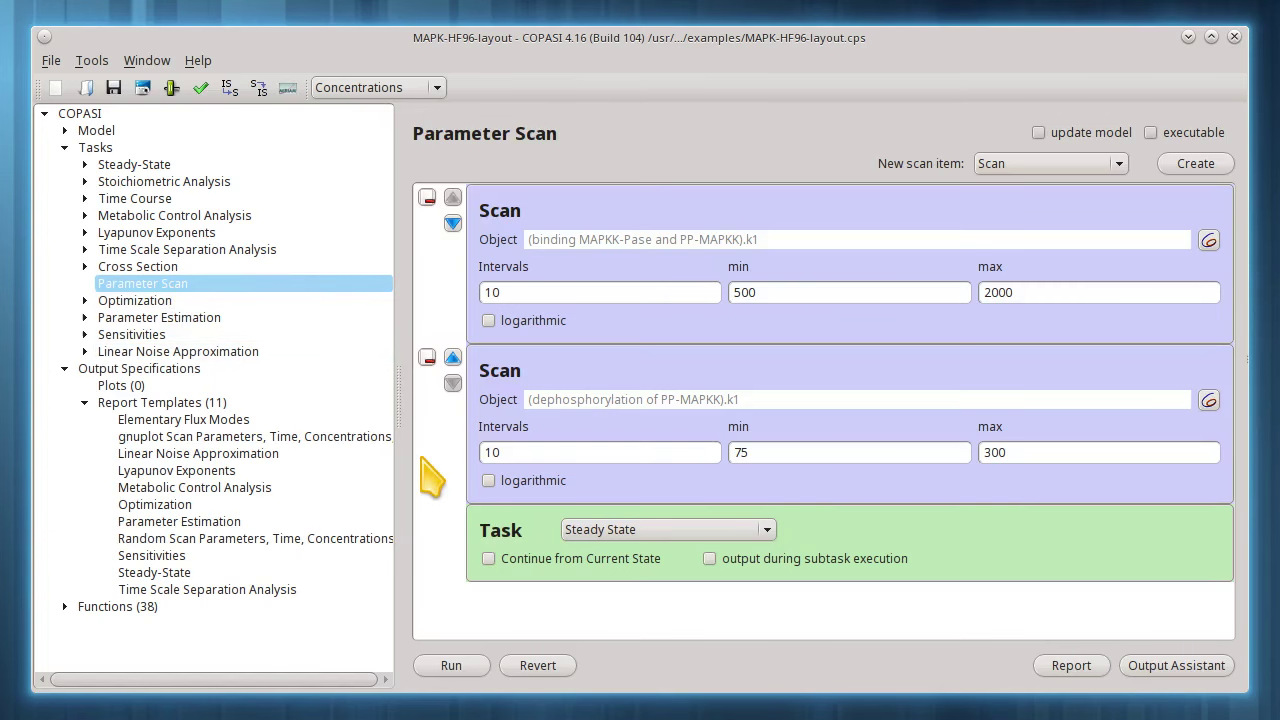
click(1079, 668)
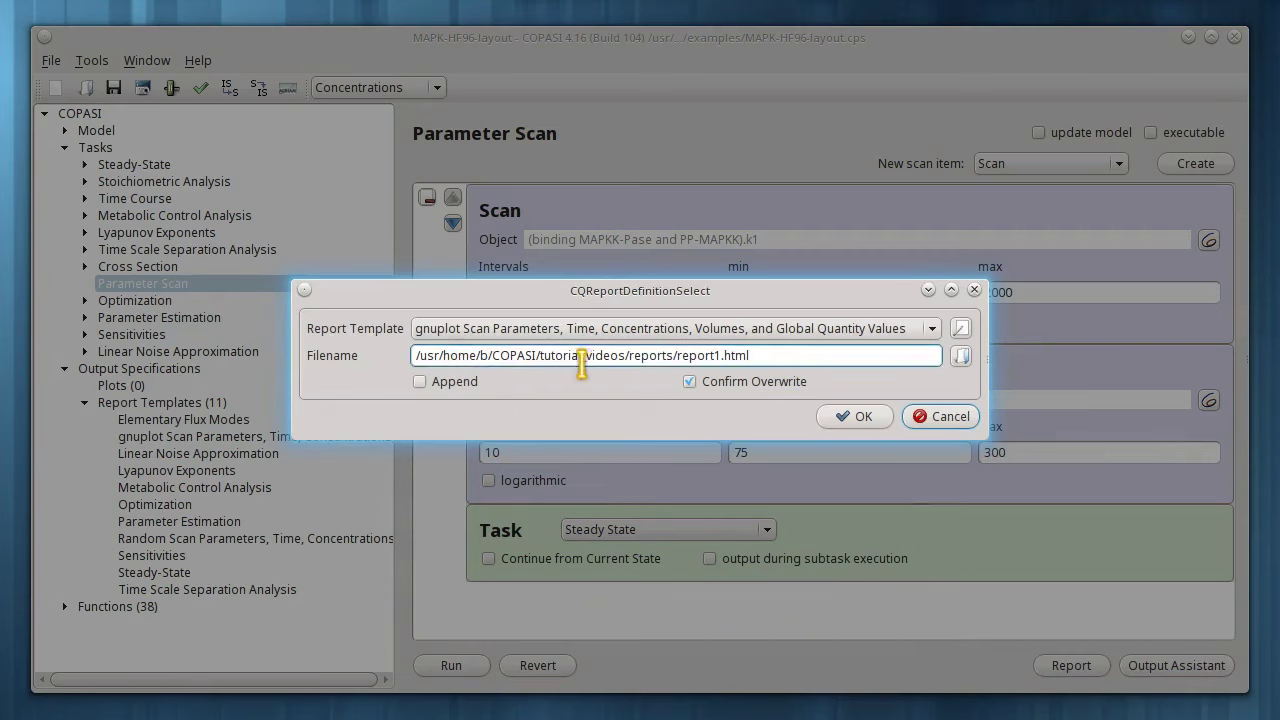
click(762, 352)
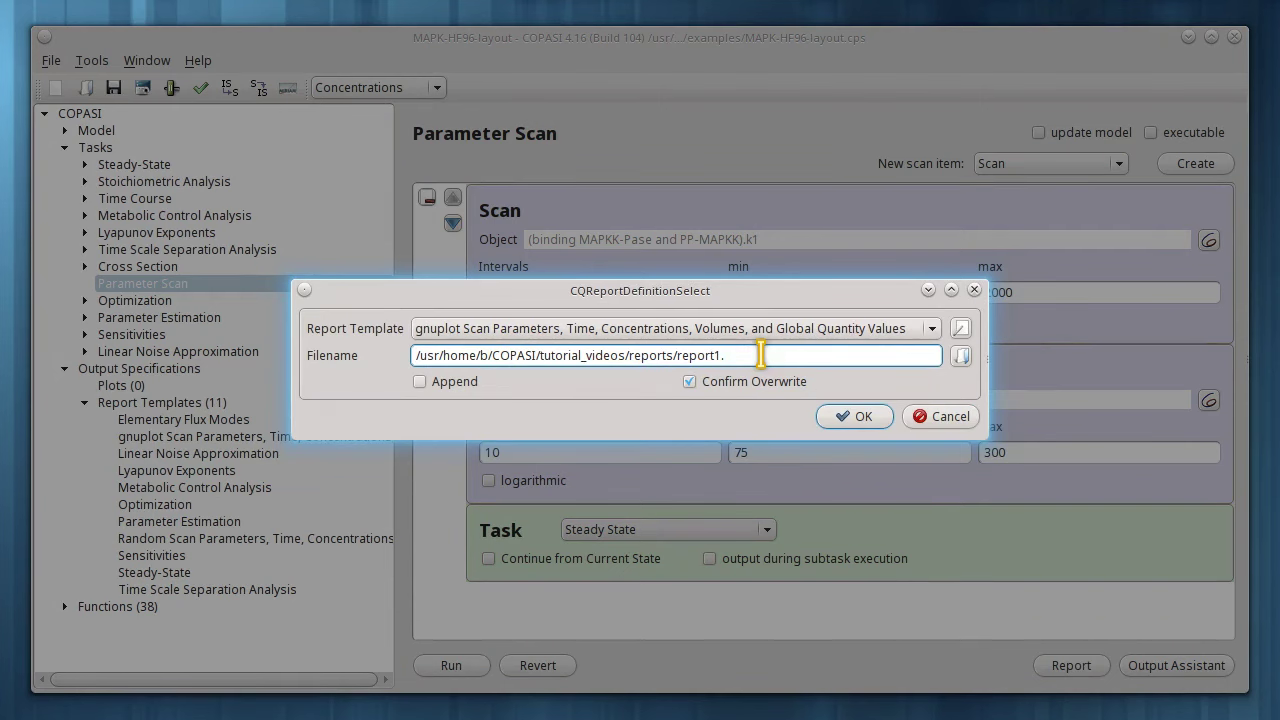
click(863, 417)
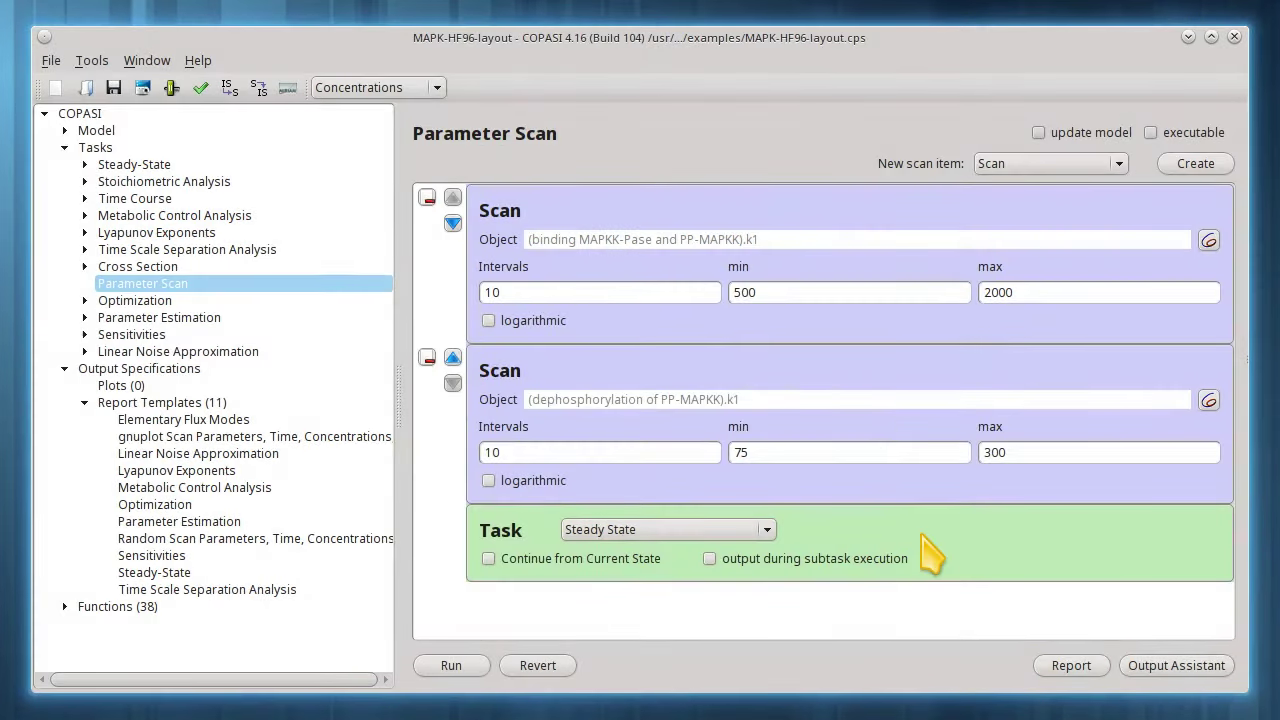
click(450, 672)
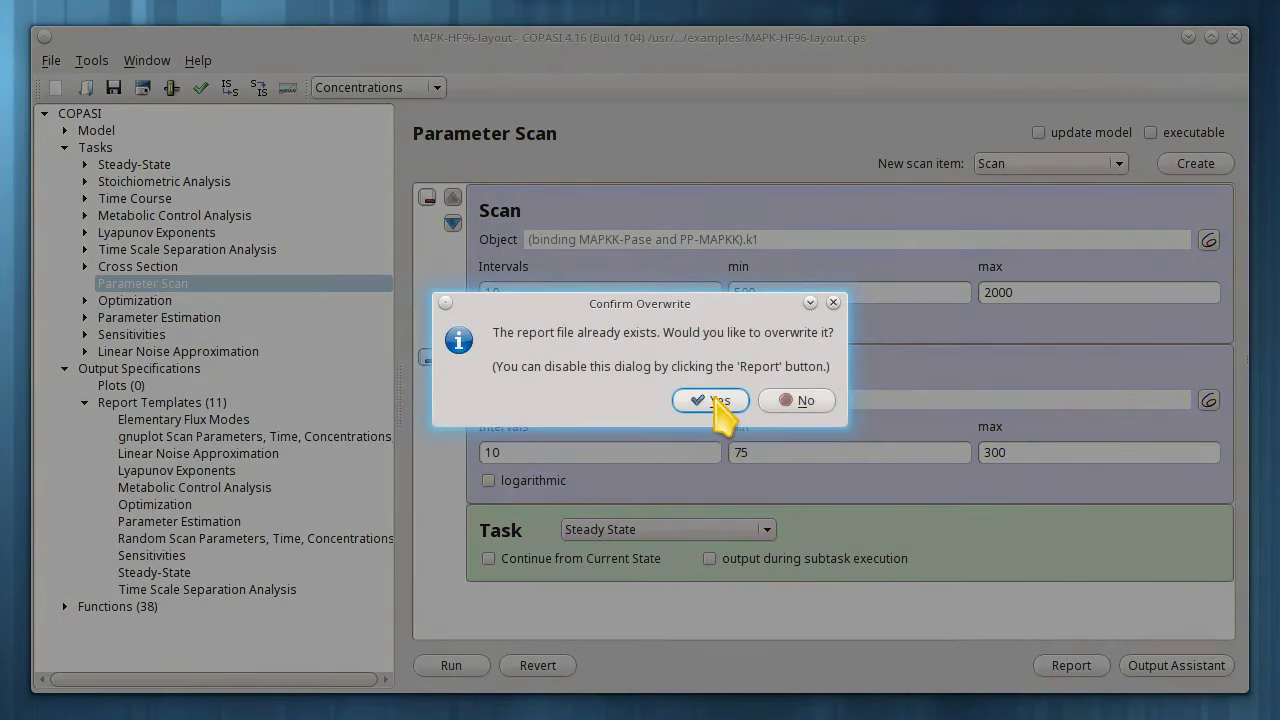
click(720, 401)
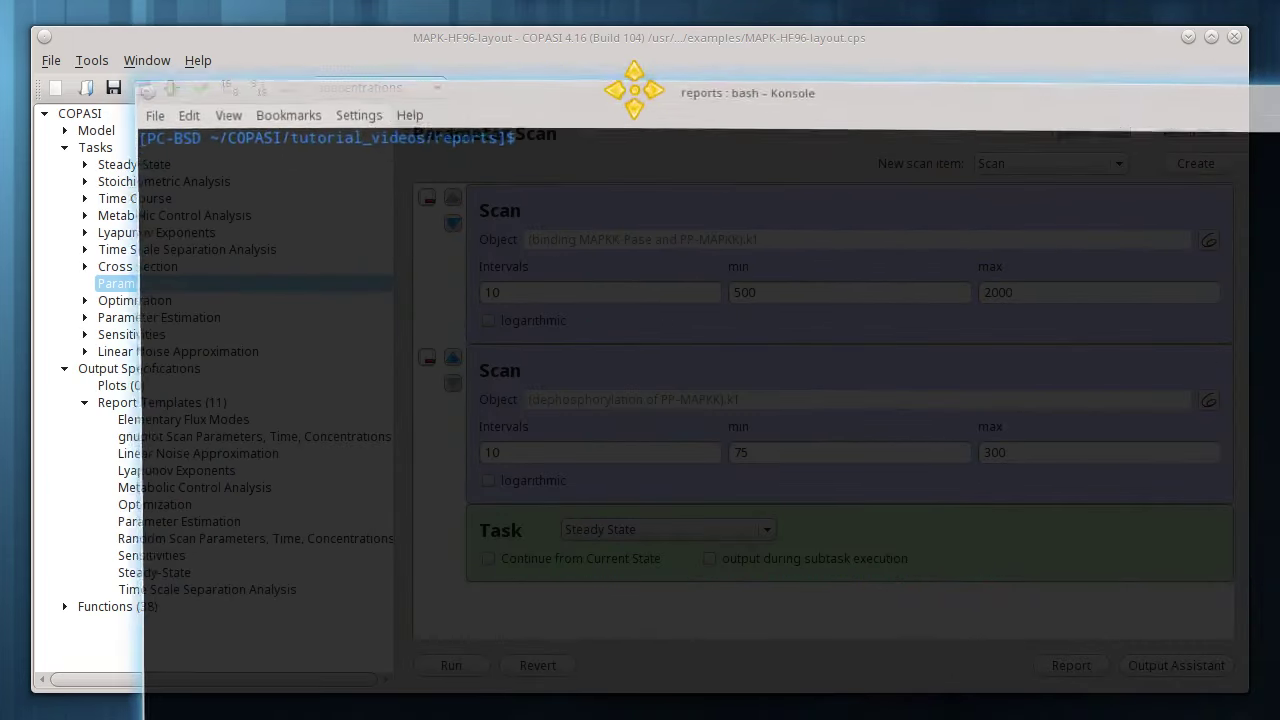
Print gnuplot_script.txt in Konsole, showing it splots report1.tsv columns 1:2:3 with lines palette.
drag(634, 90, 530, 33)
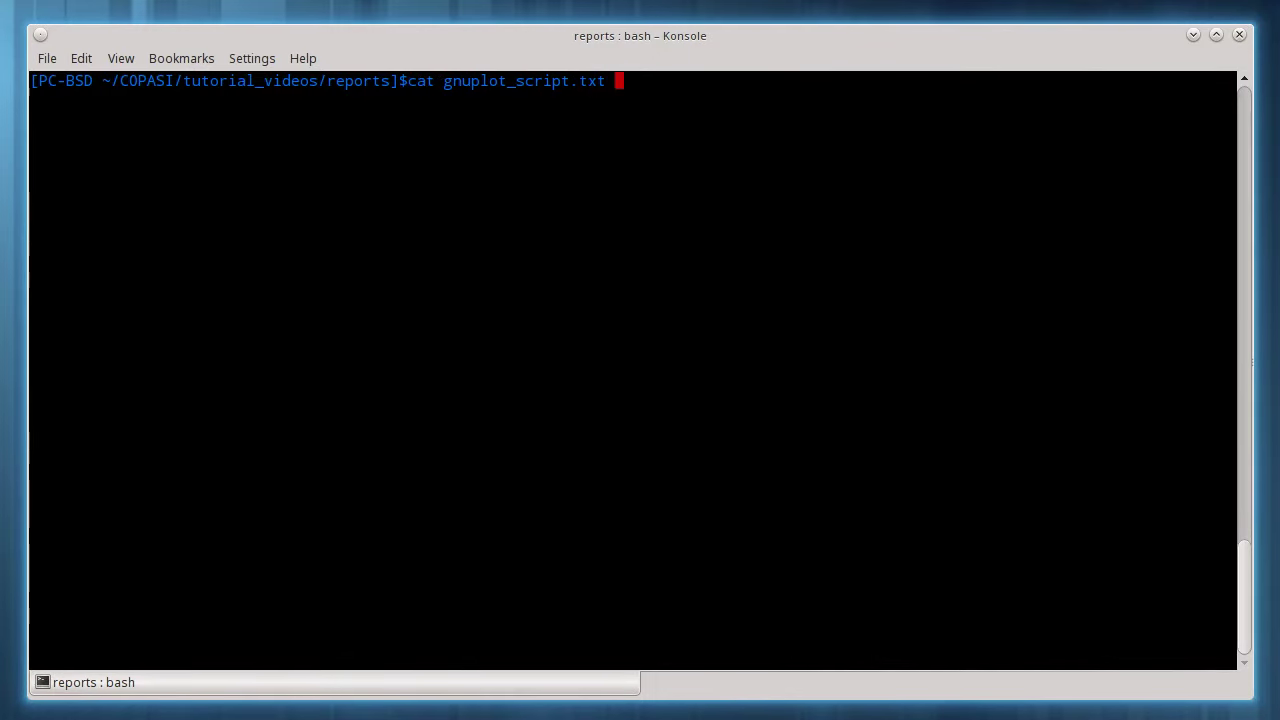
key(Return)
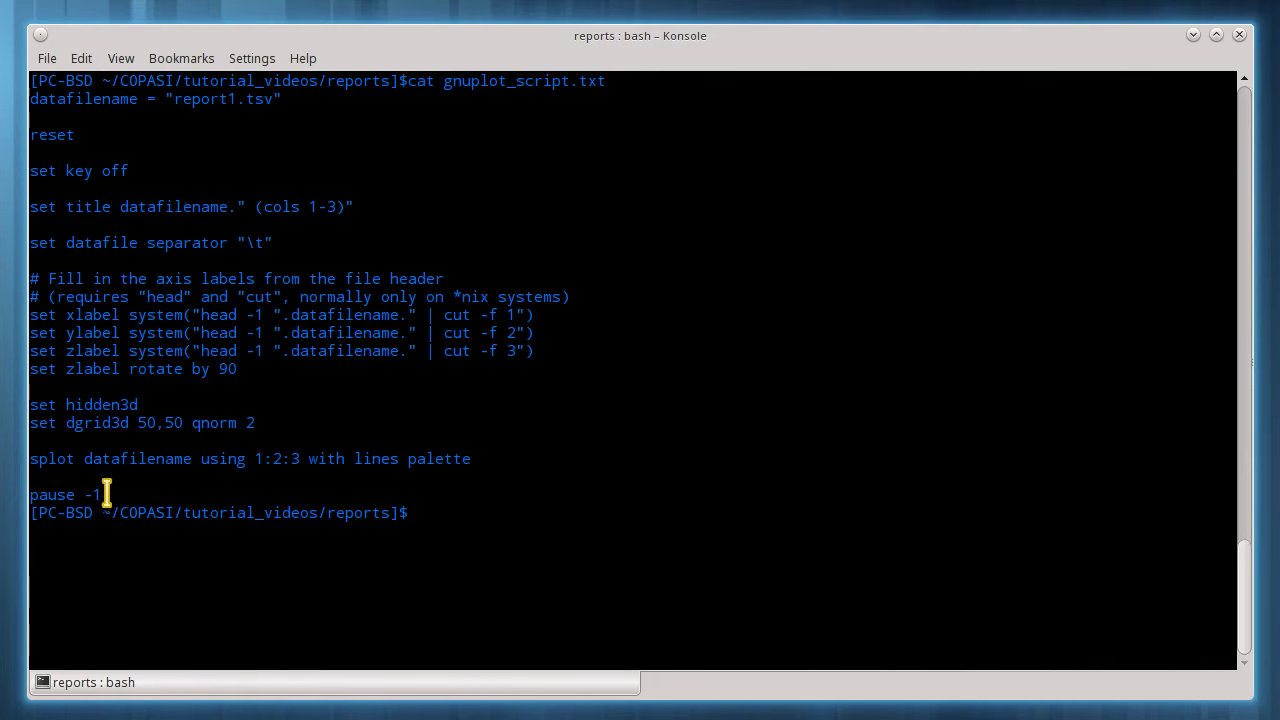
drag(107, 494, 26, 98)
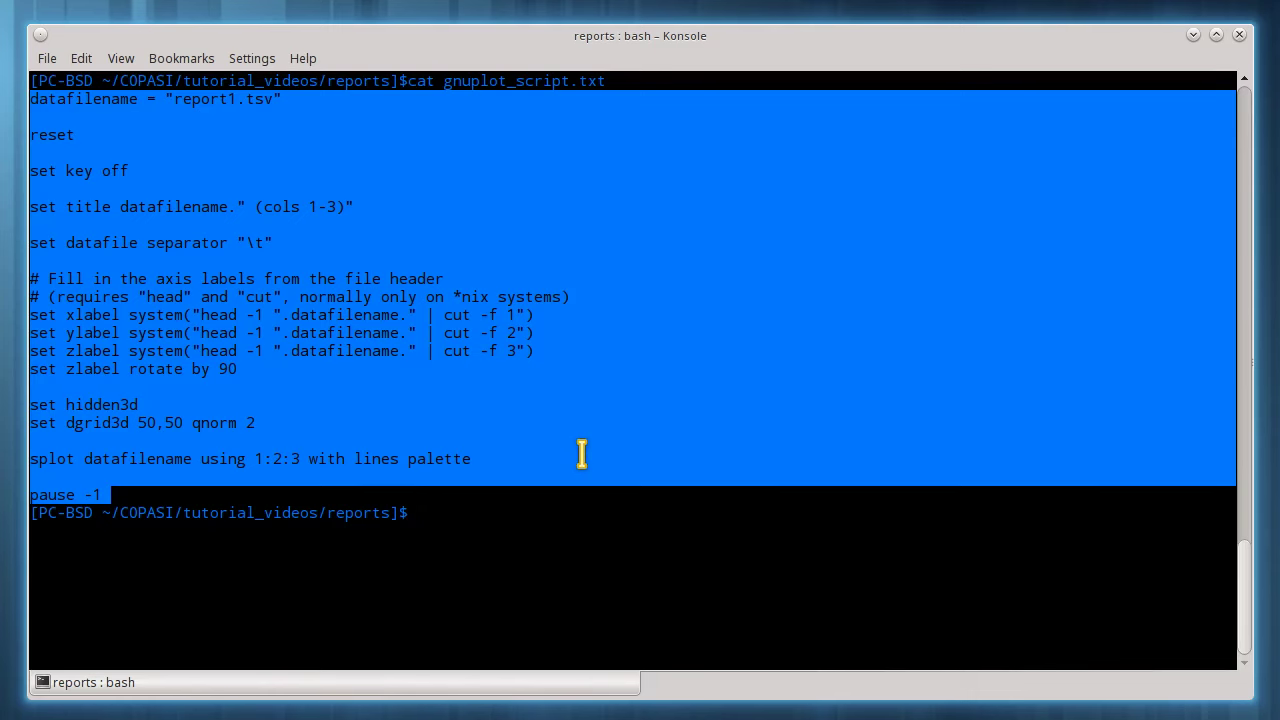
click(538, 521)
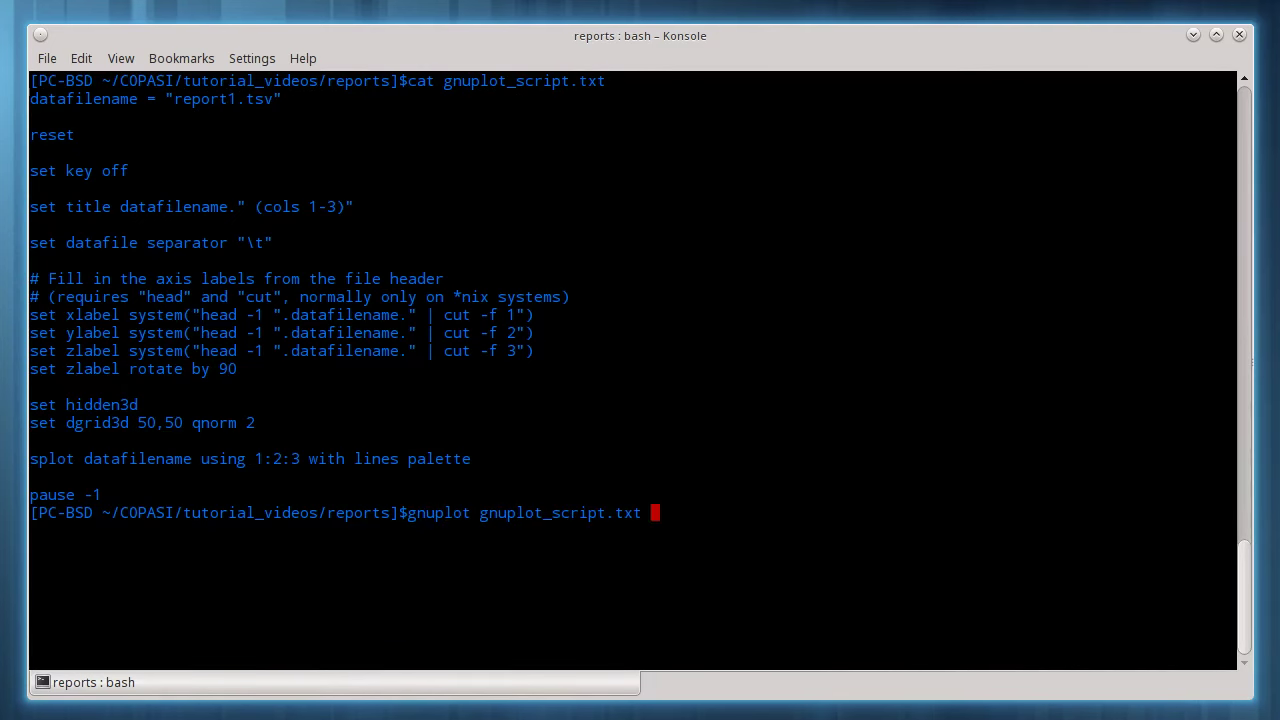
Run gnuplot_script.txt to draw the palette-coloured 3D surface, enlarge the plot and rotate it.
key(Return)
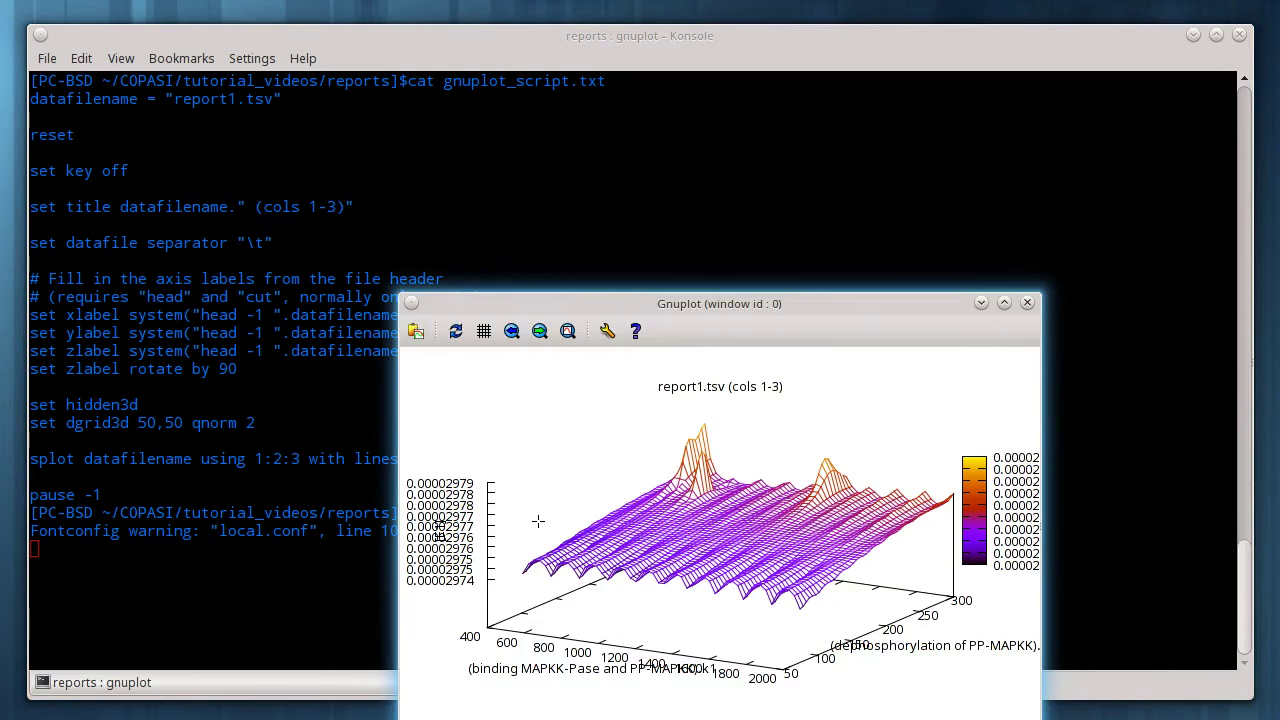
drag(703, 303, 443, 33)
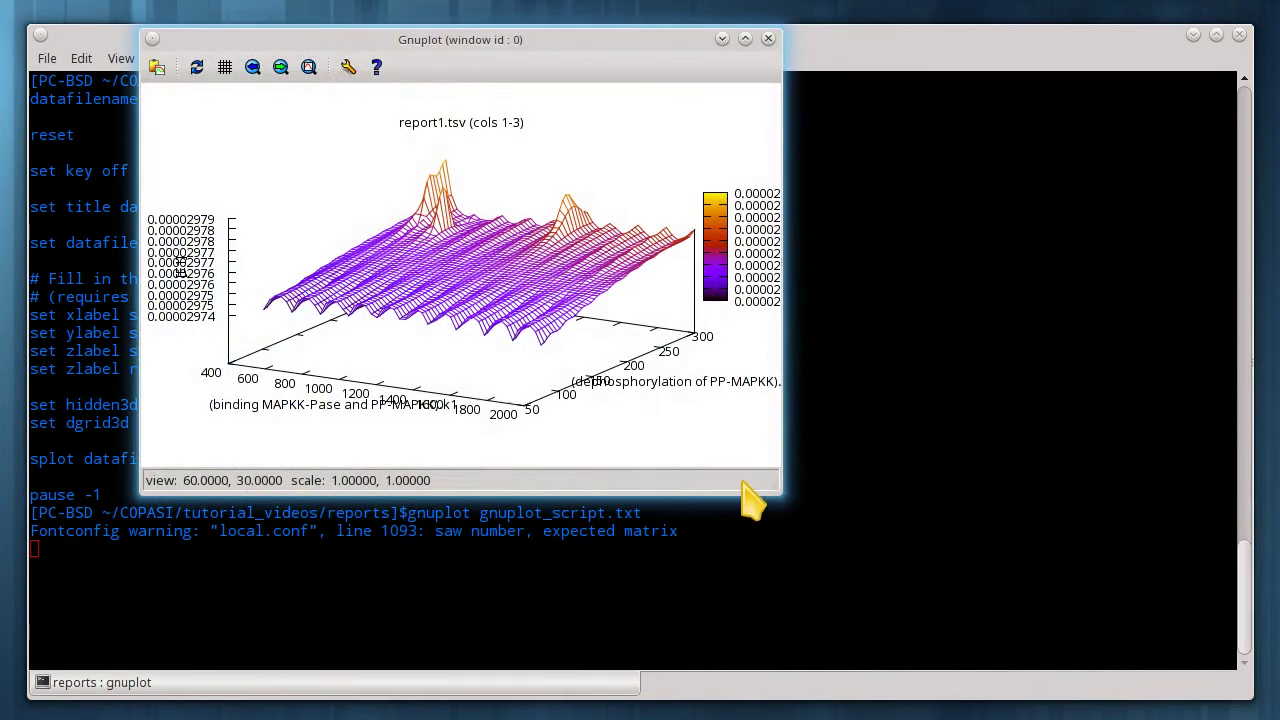
drag(789, 505, 1084, 672)
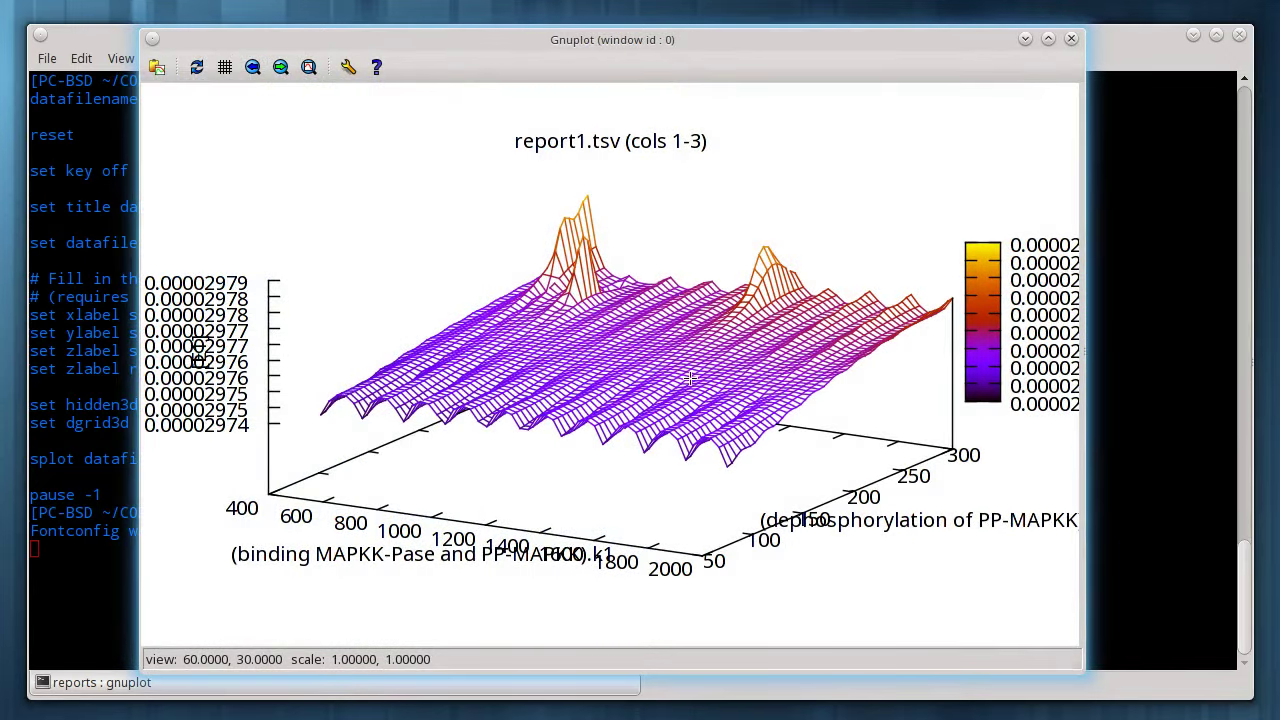
drag(637, 381, 611, 367)
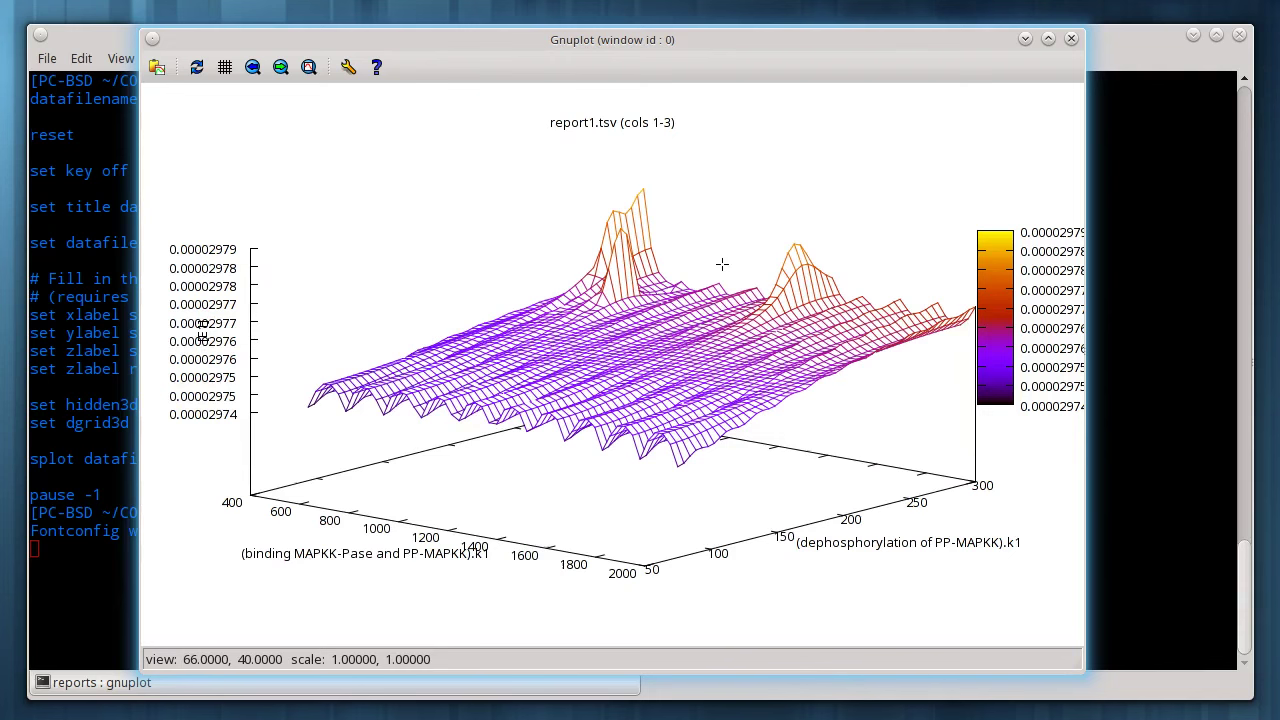
Close the surface plot window and bring COPASI back to its start page.
click(1071, 38)
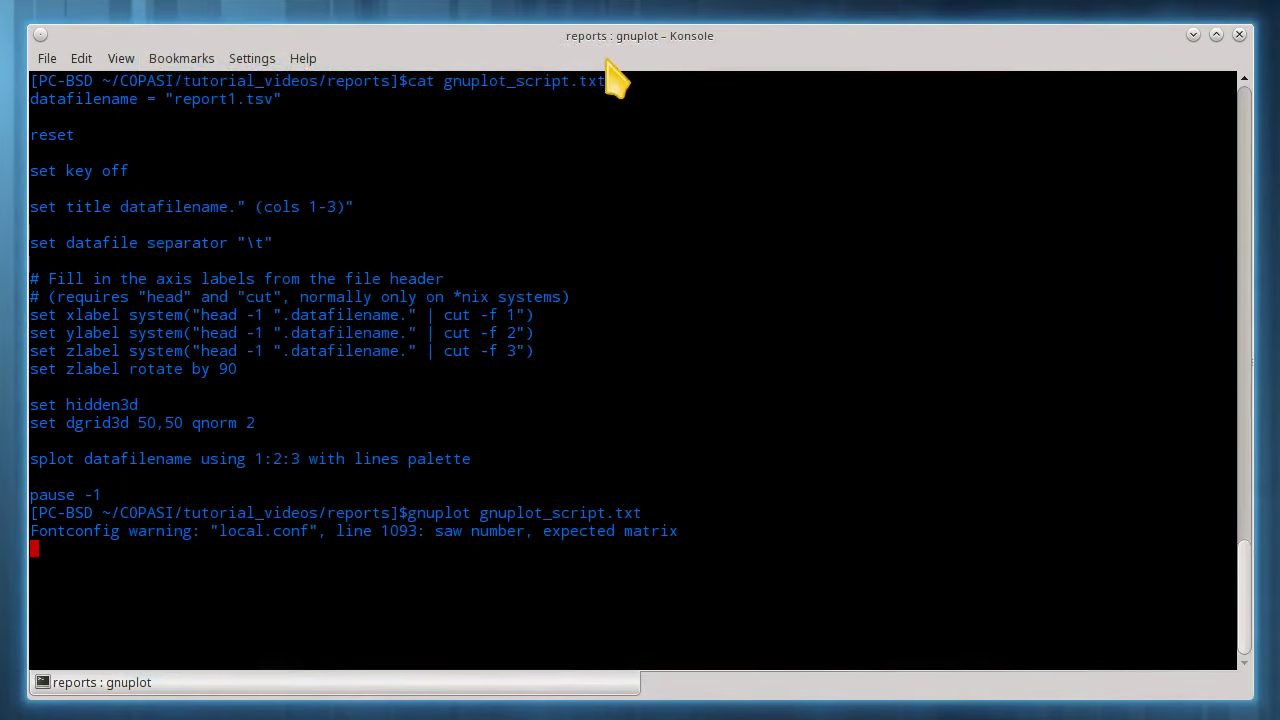
drag(626, 50, 1278, 718)
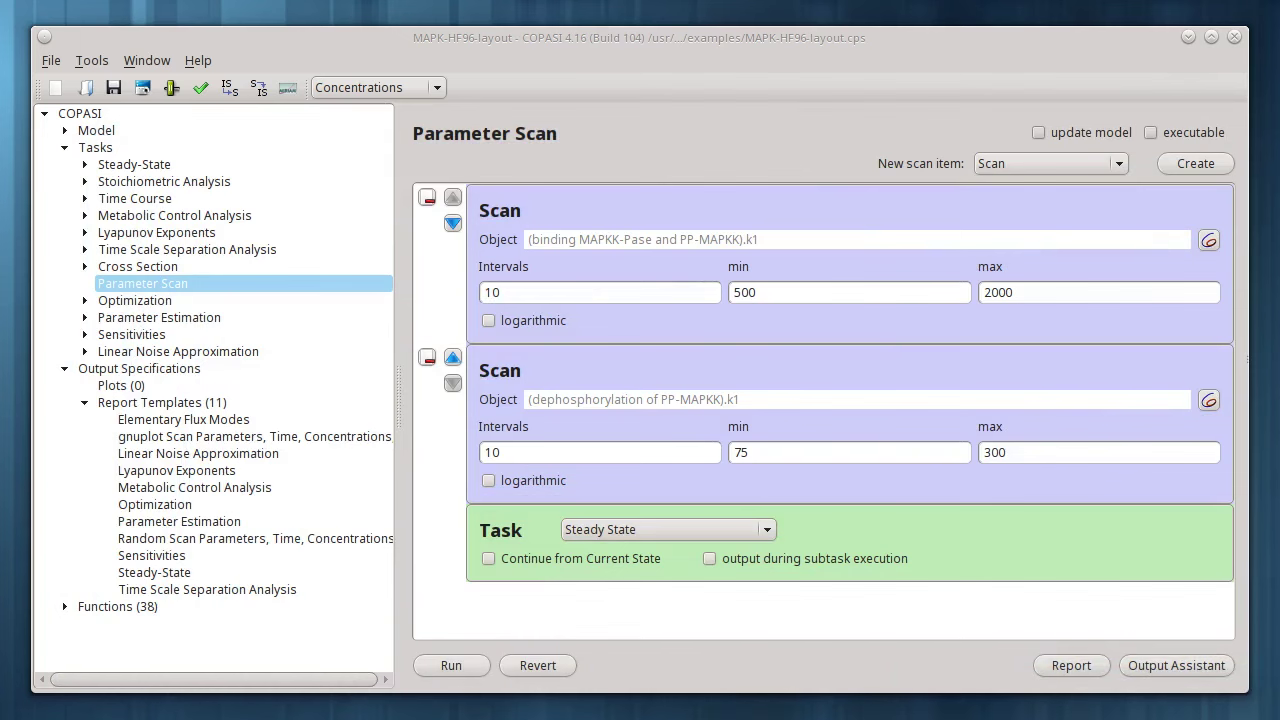
click(88, 114)
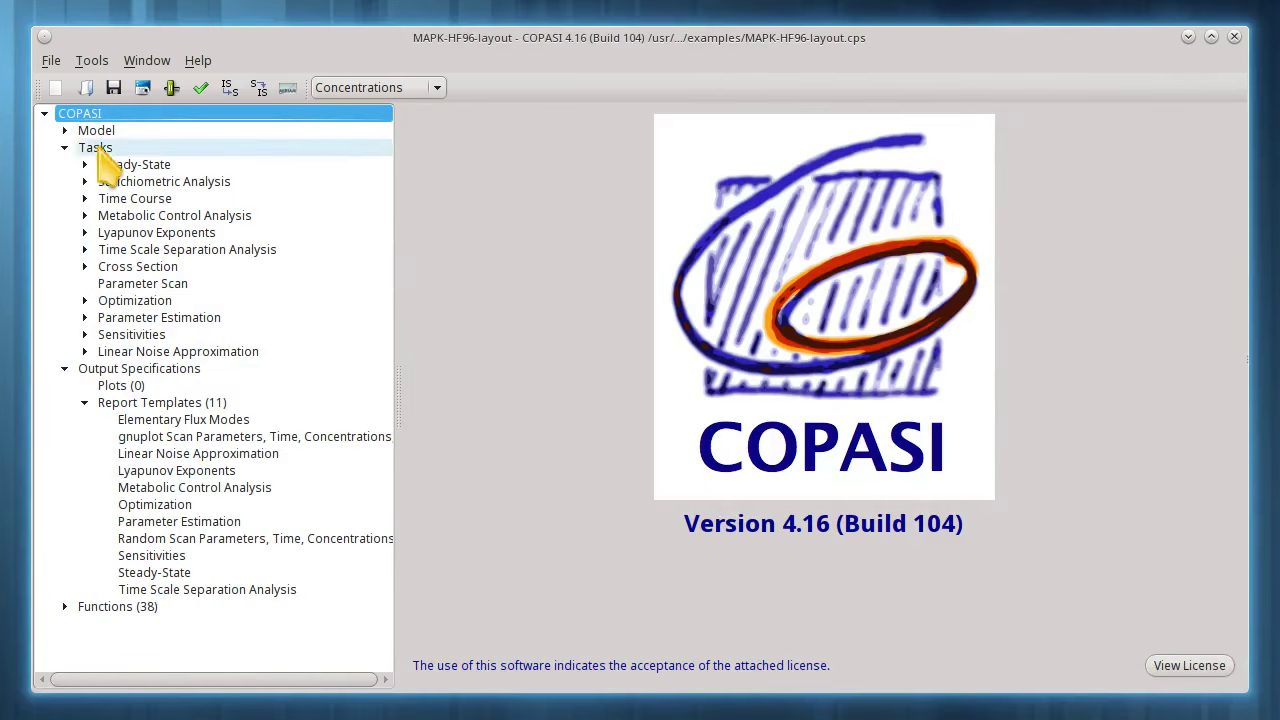